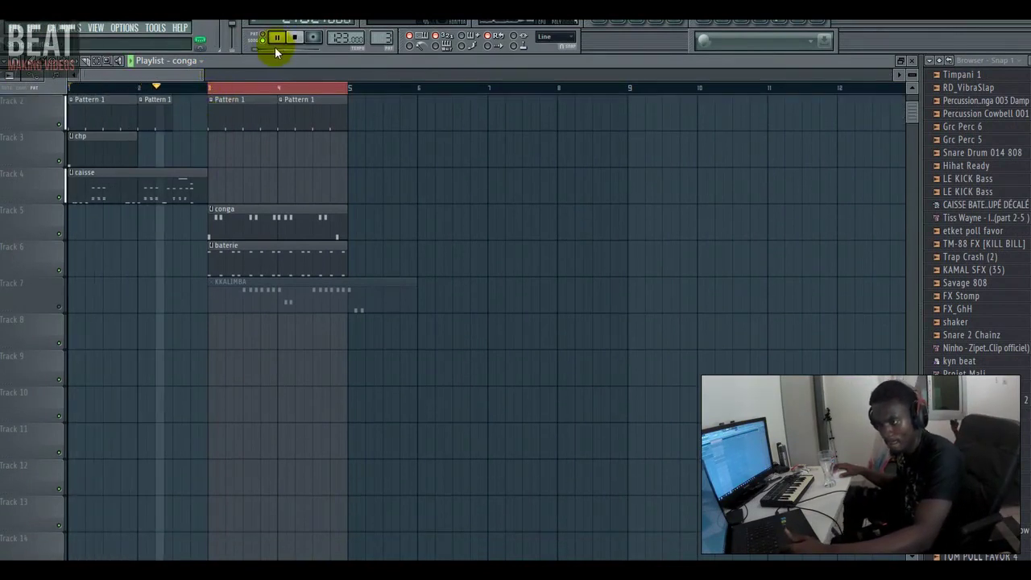
# Open the piano roll of the Purity #2 channel in the KKALIMBA pattern.
pyautogui.click(102, 64)
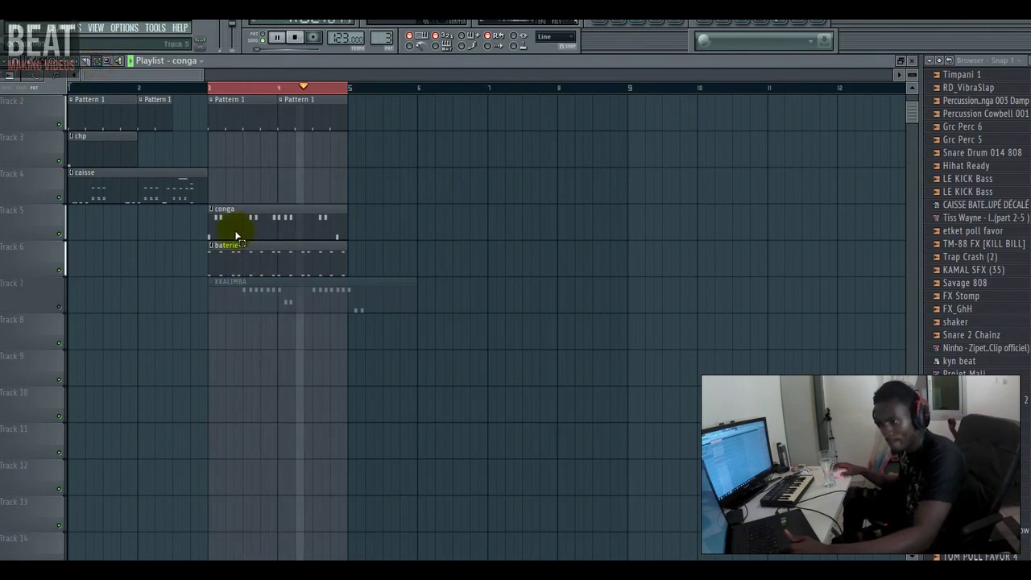
pyautogui.scroll(2, 54, 272)
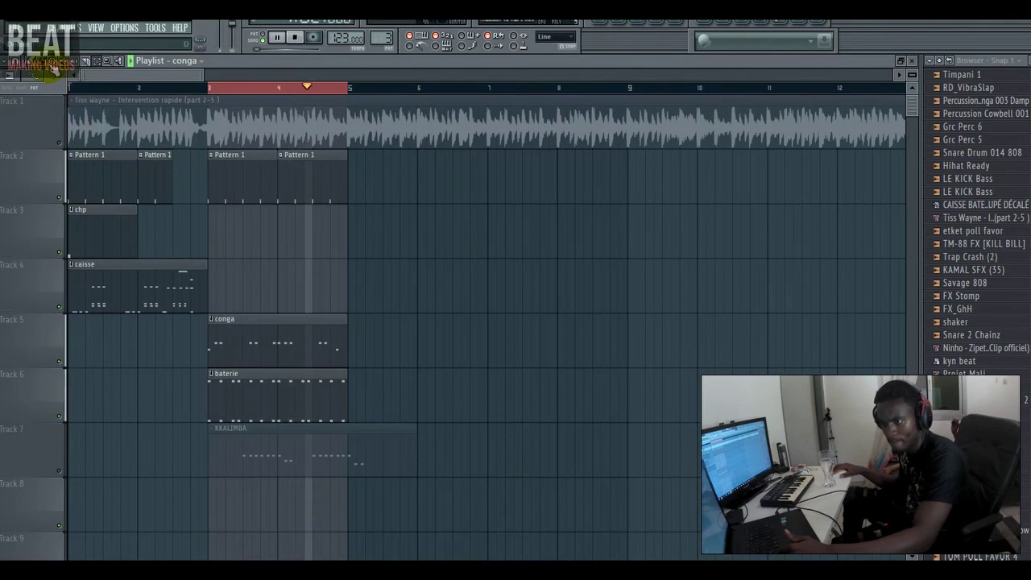
pyautogui.scroll(-3, 109, 112)
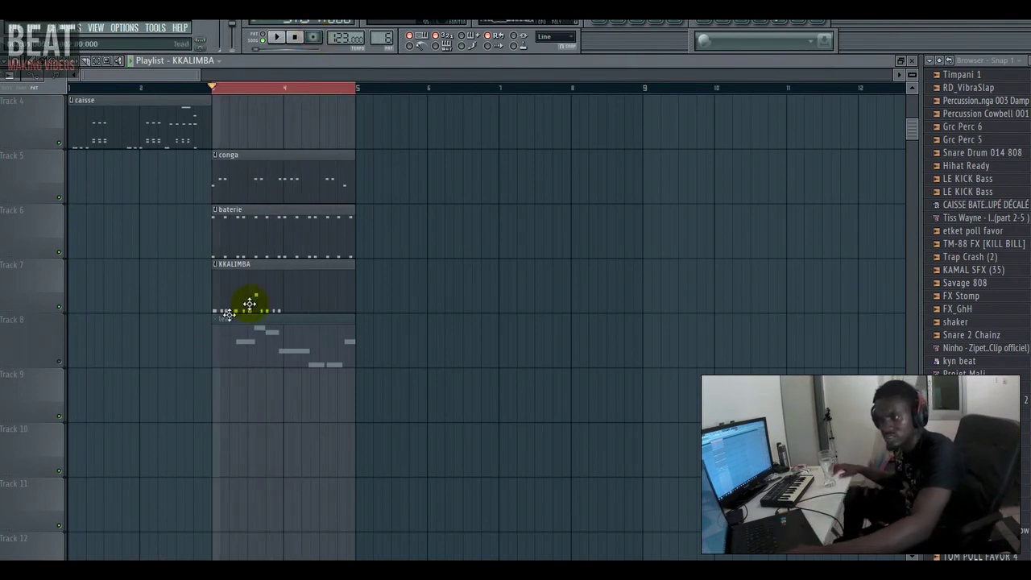
pyautogui.press('F6')
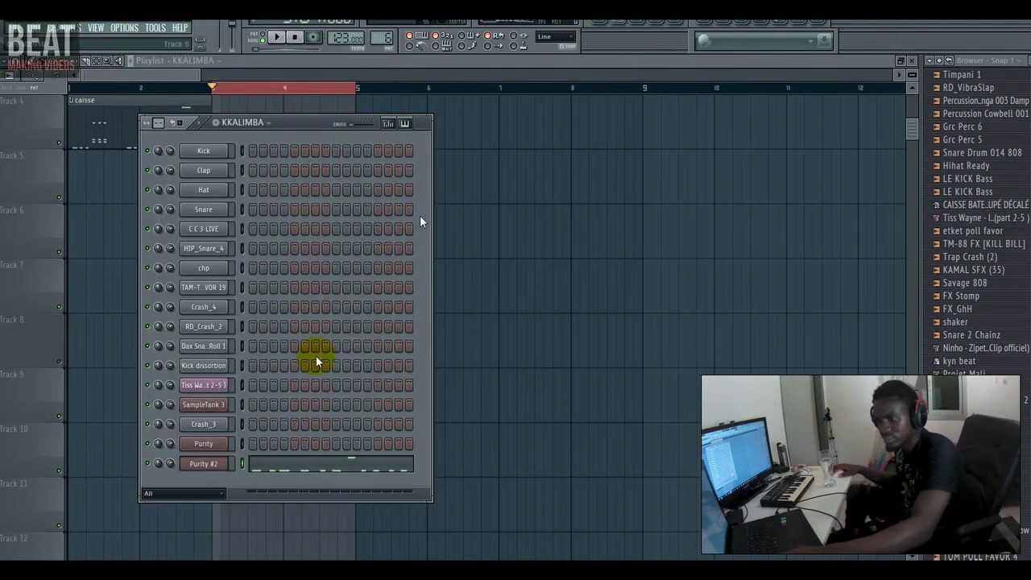
pyautogui.click(328, 472)
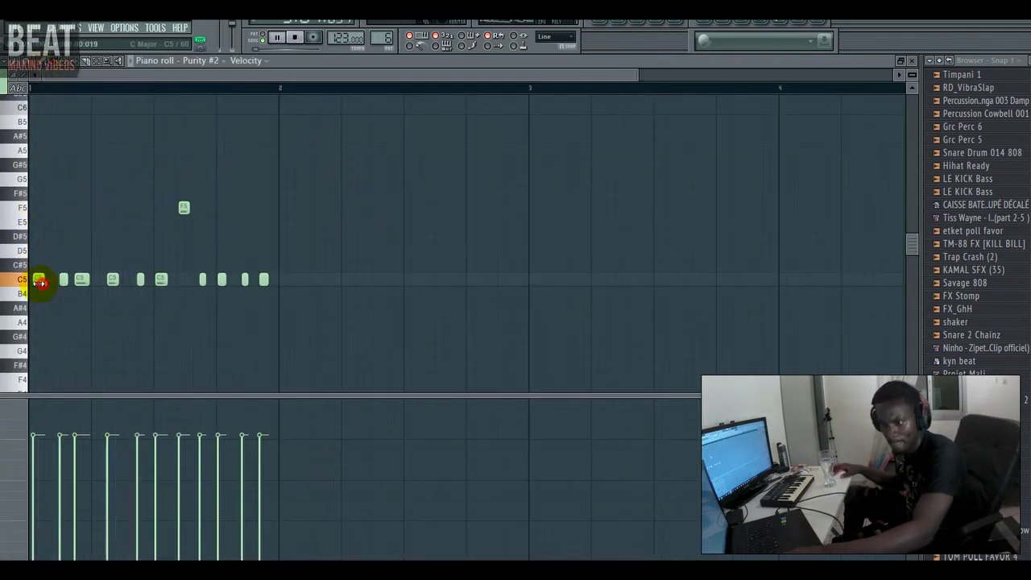
# Shift the first, fourth and fifth C5 notes slightly earlier against the playback.
pyautogui.press('space')
pyautogui.press('space')
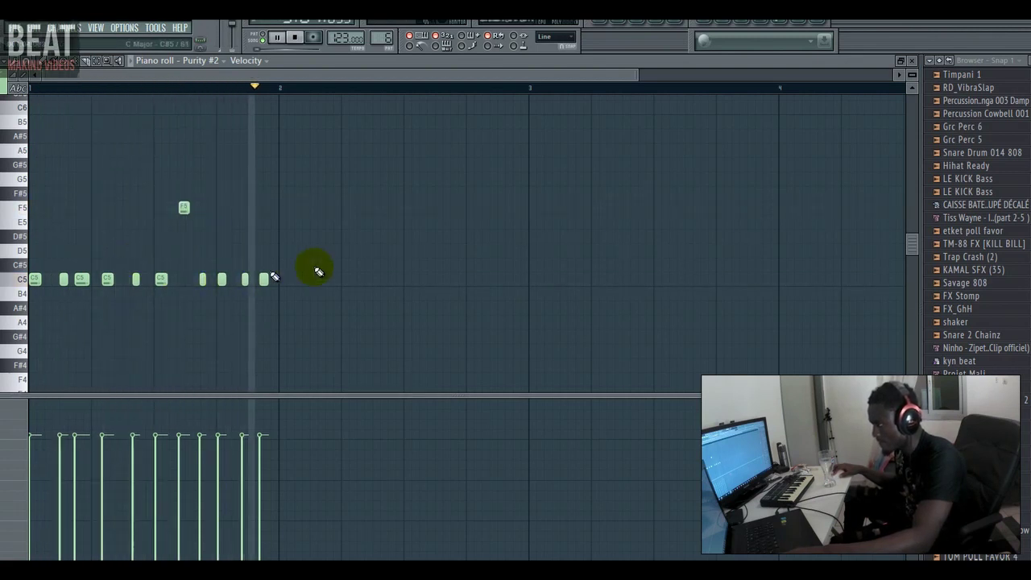
pyautogui.press('space')
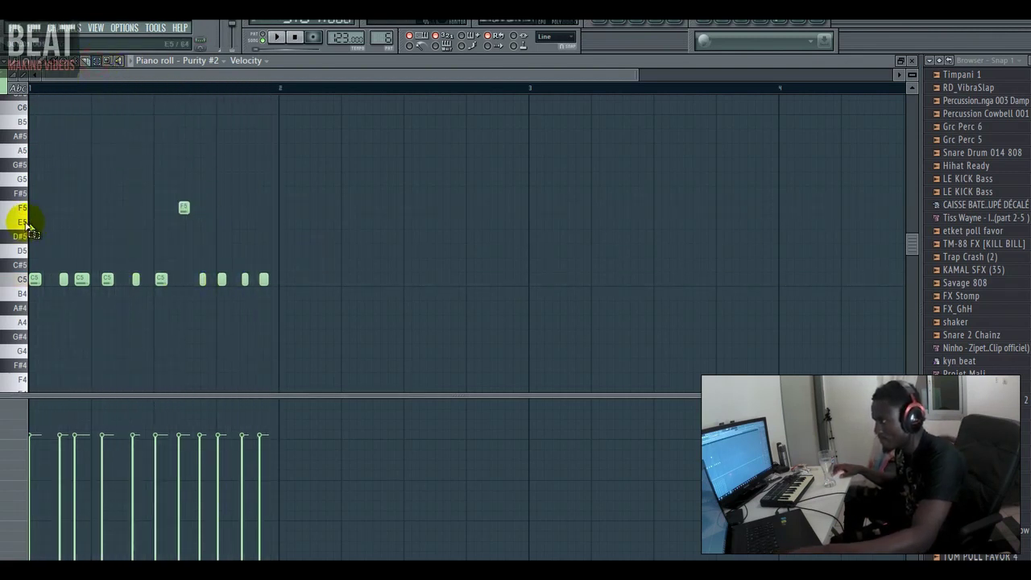
# Copy the first bar's notes into bar 2 and give the notes slightly varied velocities.
pyautogui.moveTo(17, 211); pyautogui.dragTo(4, 300)
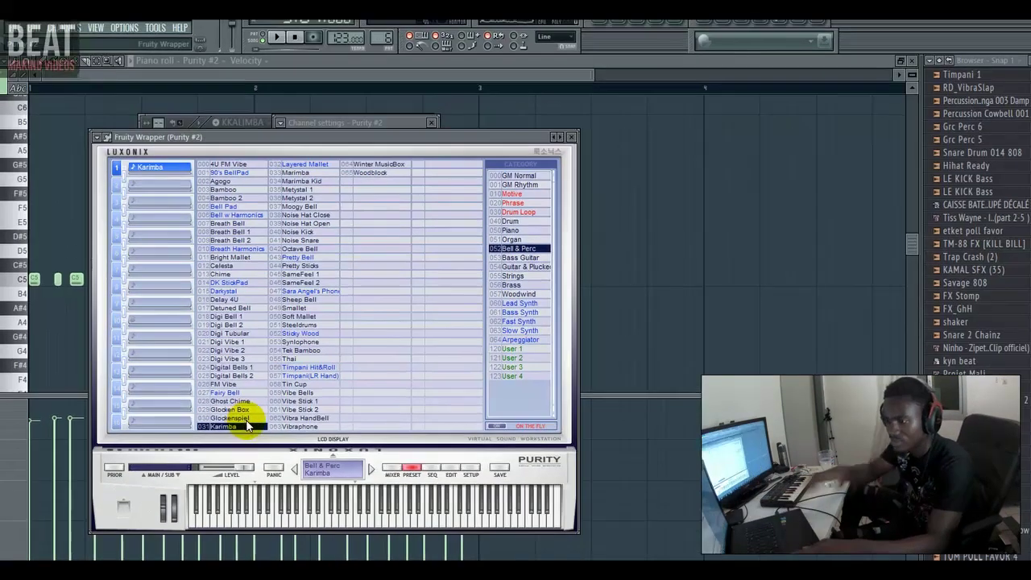
pyautogui.click(311, 72)
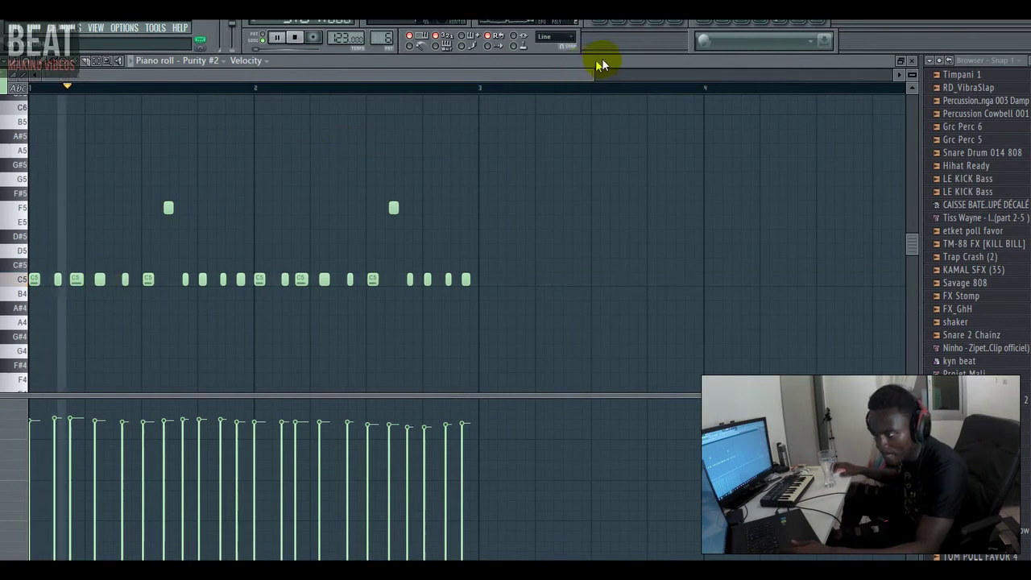
pyautogui.moveTo(595, 74); pyautogui.dragTo(461, 72)
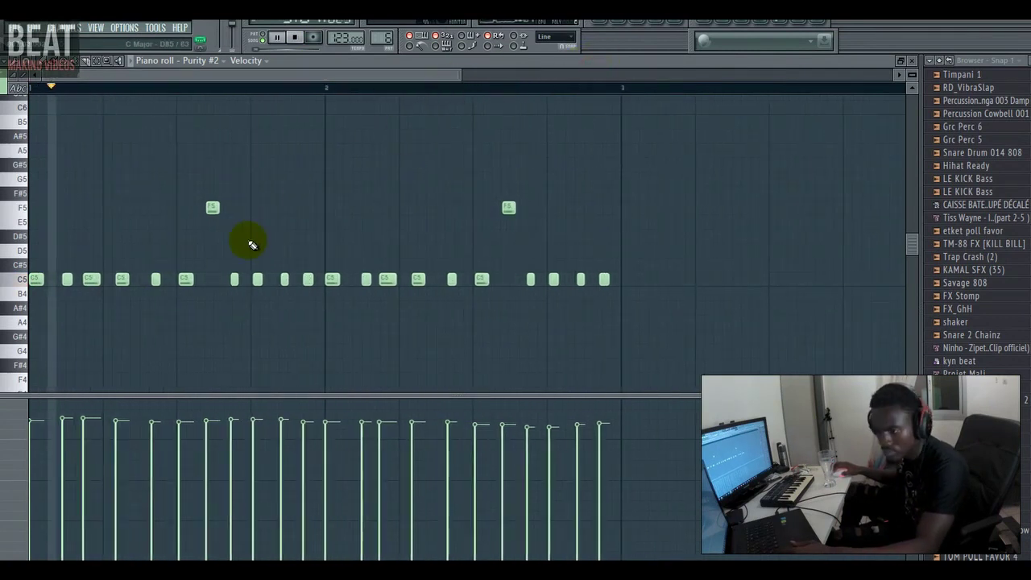
# Raise the fourth note of bar 1 to D#5 and listen to the phrase.
pyautogui.click(119, 280)
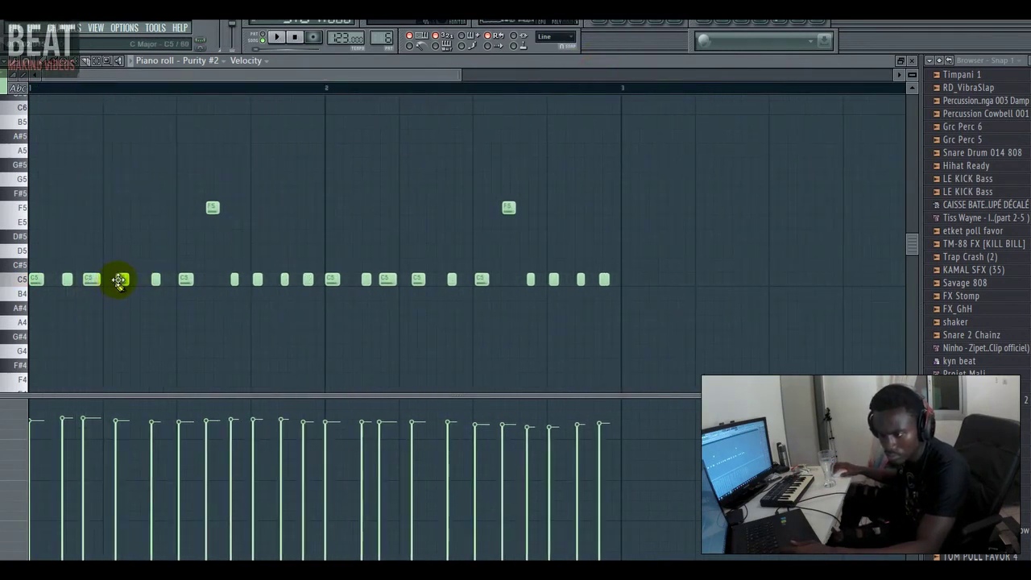
pyautogui.moveTo(115, 268); pyautogui.dragTo(120, 228)
pyautogui.press('space')
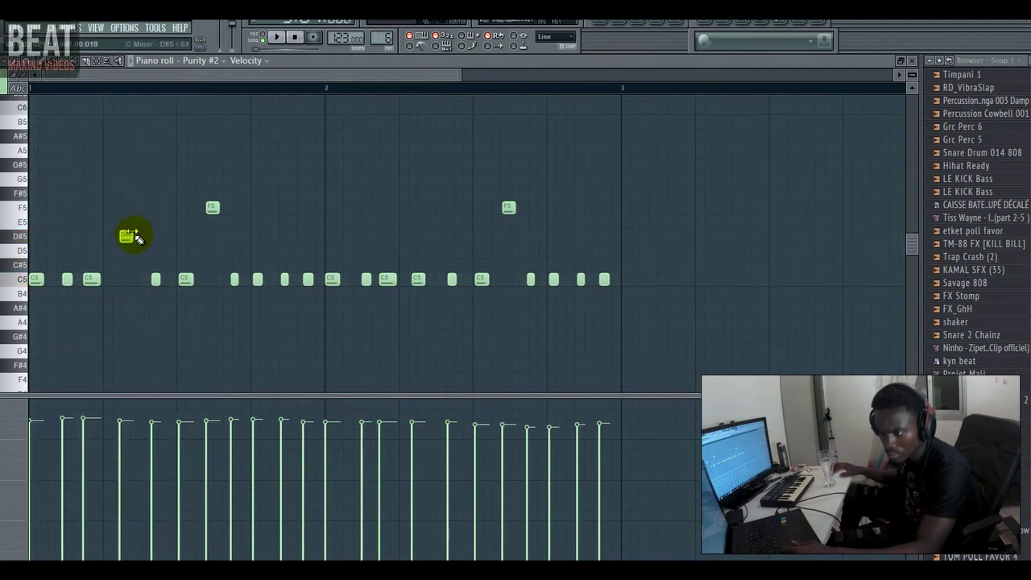
pyautogui.press('space')
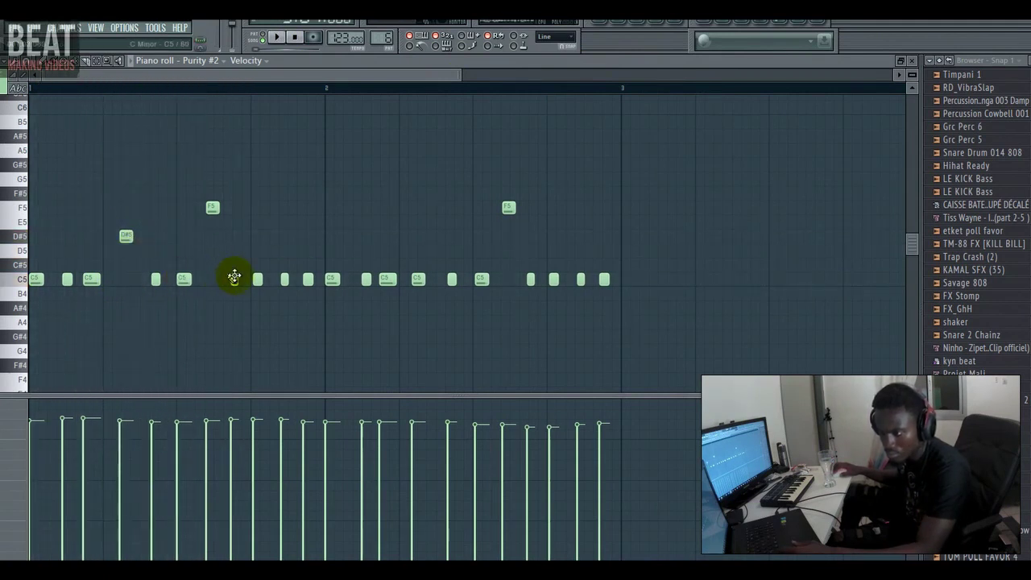
# Raise the ninth note of bar 1 to D#5 and adjust the timing of the last two C5 notes.
pyautogui.press('space')
pyautogui.moveTo(255, 282); pyautogui.dragTo(255, 235)
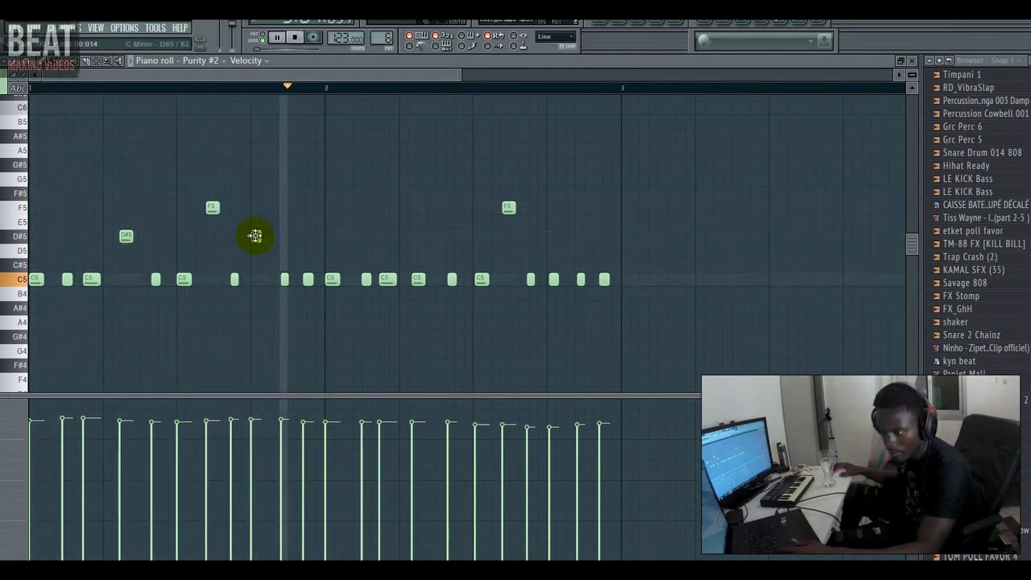
pyautogui.moveTo(282, 279); pyautogui.dragTo(281, 282)
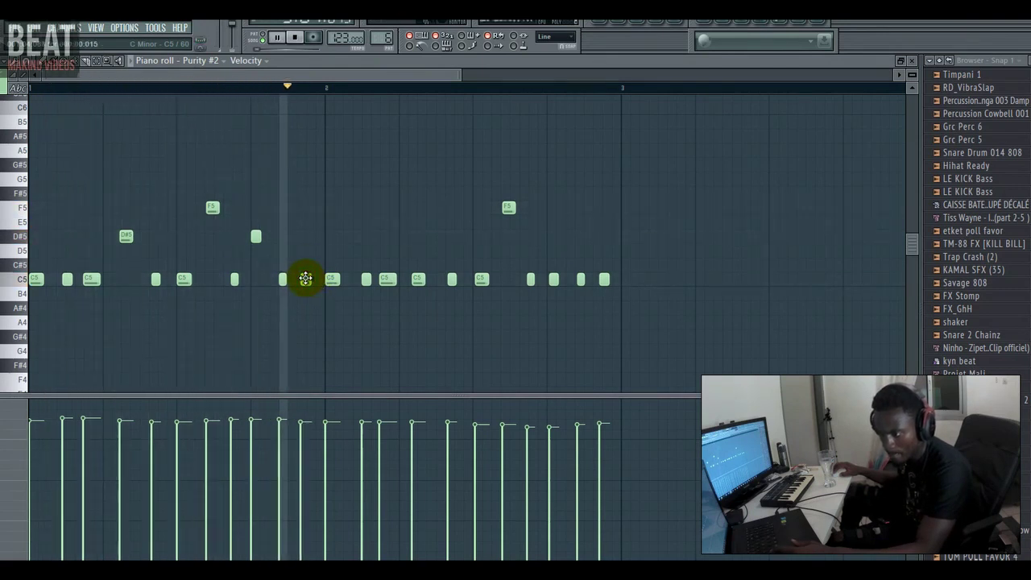
pyautogui.click(306, 278)
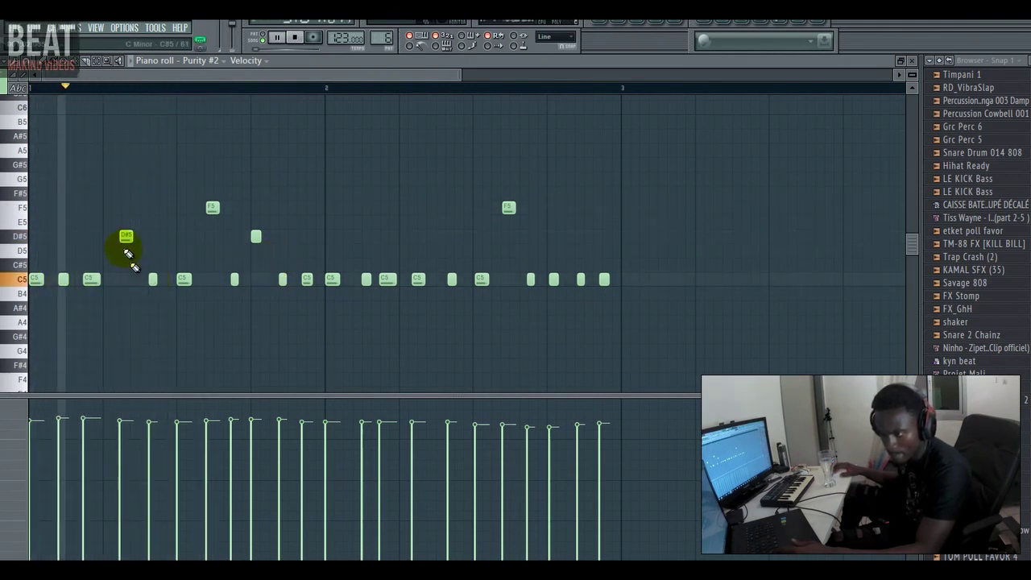
# Nudge the first D#5 note and the C5 note before it slightly later in bar 1.
pyautogui.moveTo(118, 236); pyautogui.dragTo(126, 235)
pyautogui.press('space')
pyautogui.press('space')
pyautogui.moveTo(92, 277); pyautogui.dragTo(94, 278)
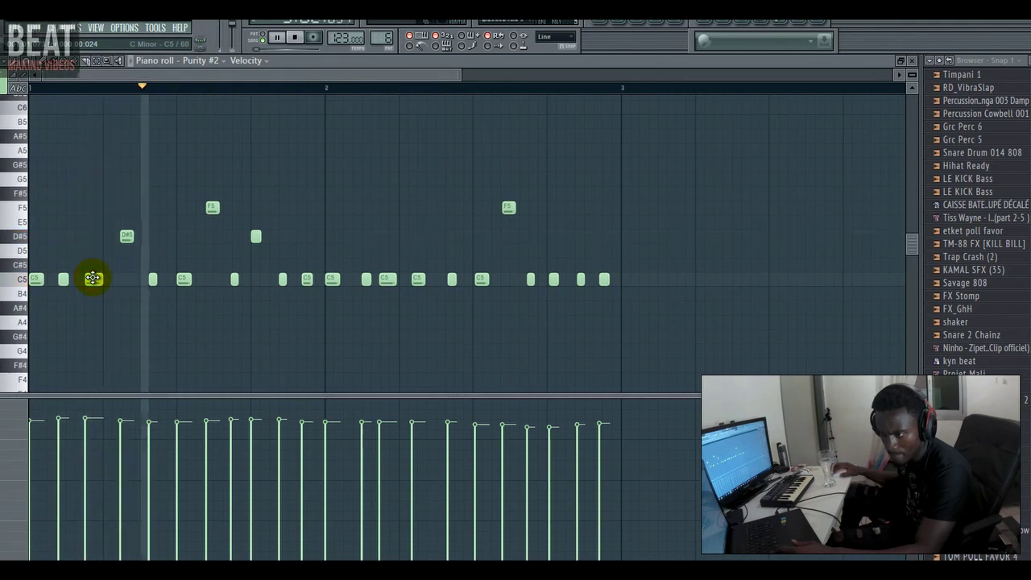
# Raise the fourth note of bar 2 to D#5 and fine-tune the timing of the C5 notes around it.
pyautogui.press('space')
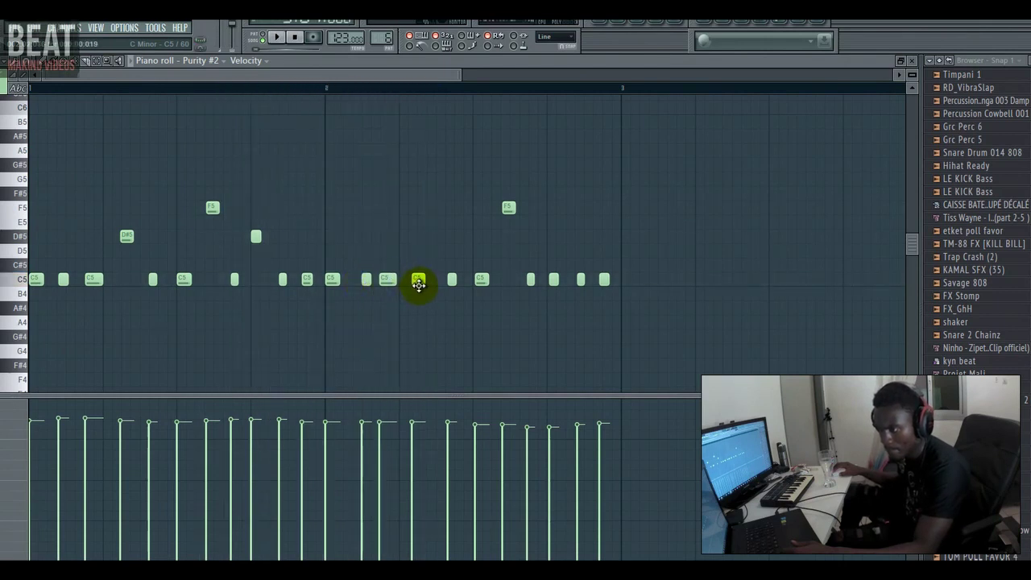
pyautogui.press('space')
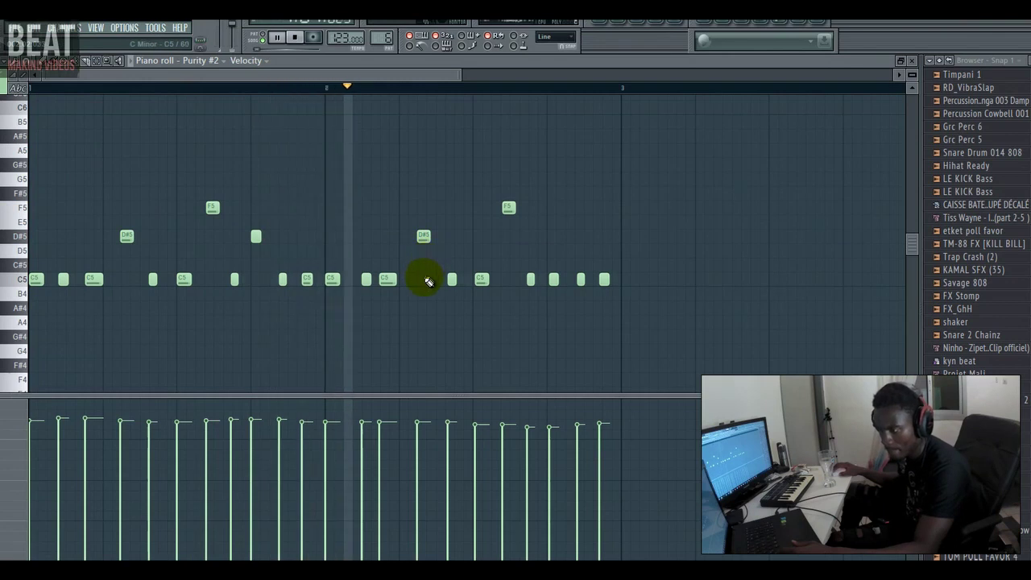
pyautogui.moveTo(369, 281); pyautogui.dragTo(404, 276)
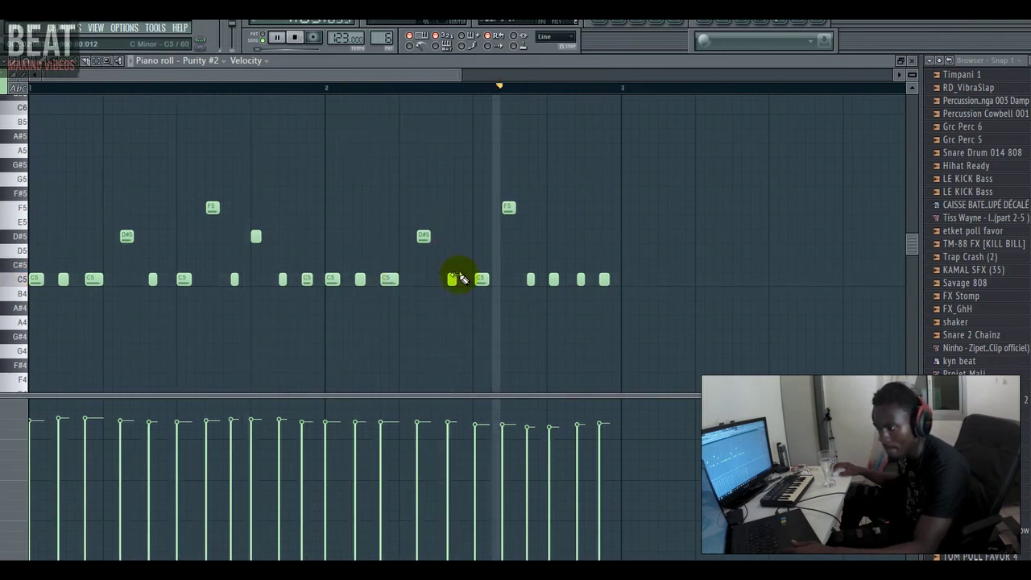
pyautogui.moveTo(480, 279); pyautogui.dragTo(479, 278)
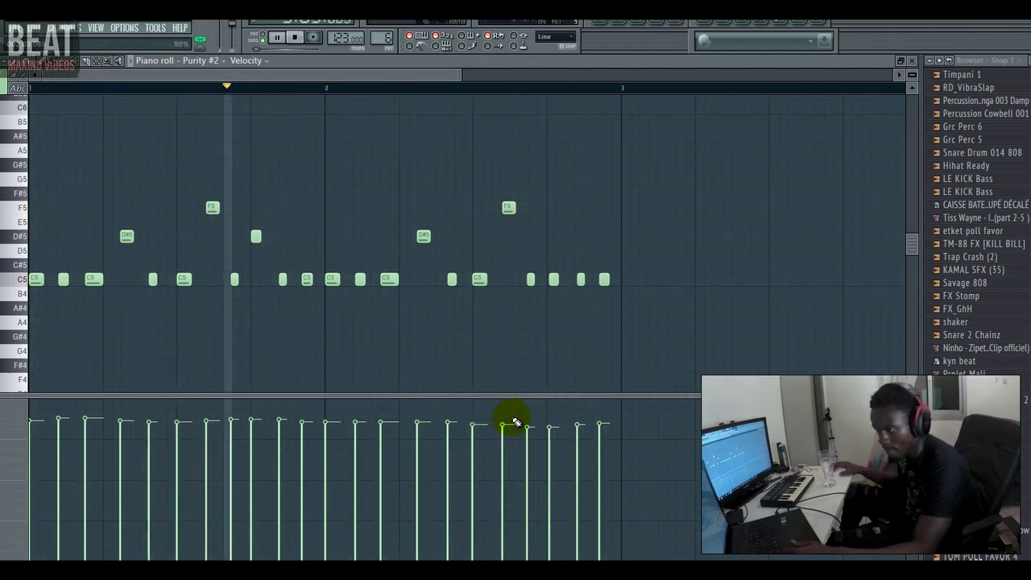
# Increase the velocities of bar 2's F5 note and the two notes following it, and lower the ninth note to A#4.
pyautogui.moveTo(515, 422); pyautogui.dragTo(560, 421)
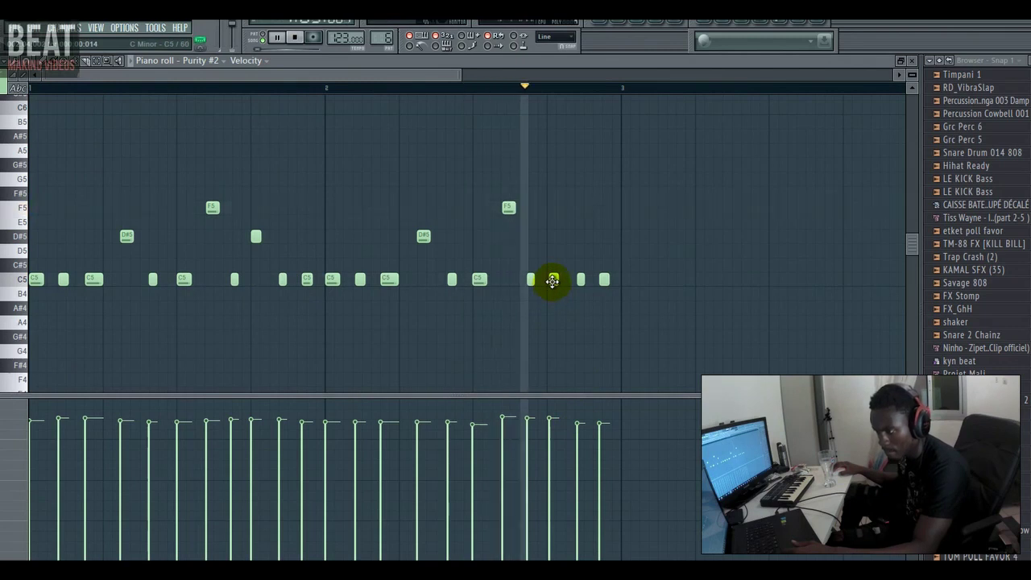
pyautogui.press('space')
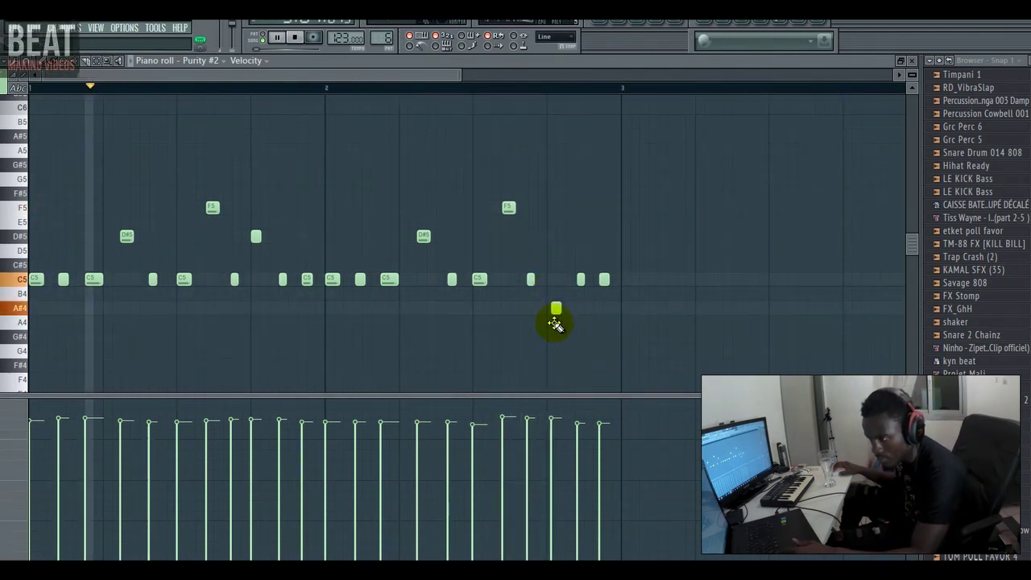
pyautogui.moveTo(556, 314); pyautogui.dragTo(549, 325)
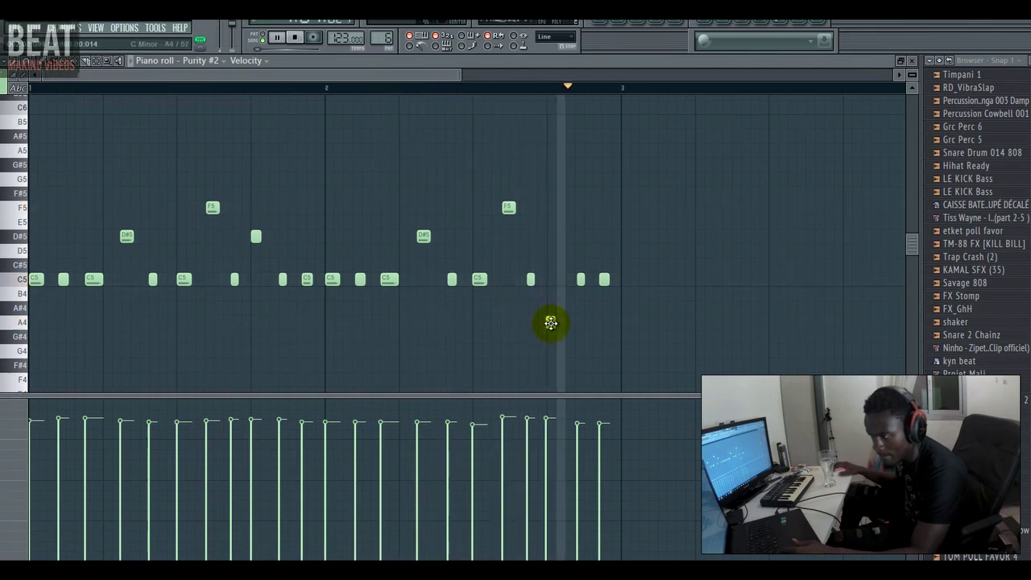
pyautogui.press('space')
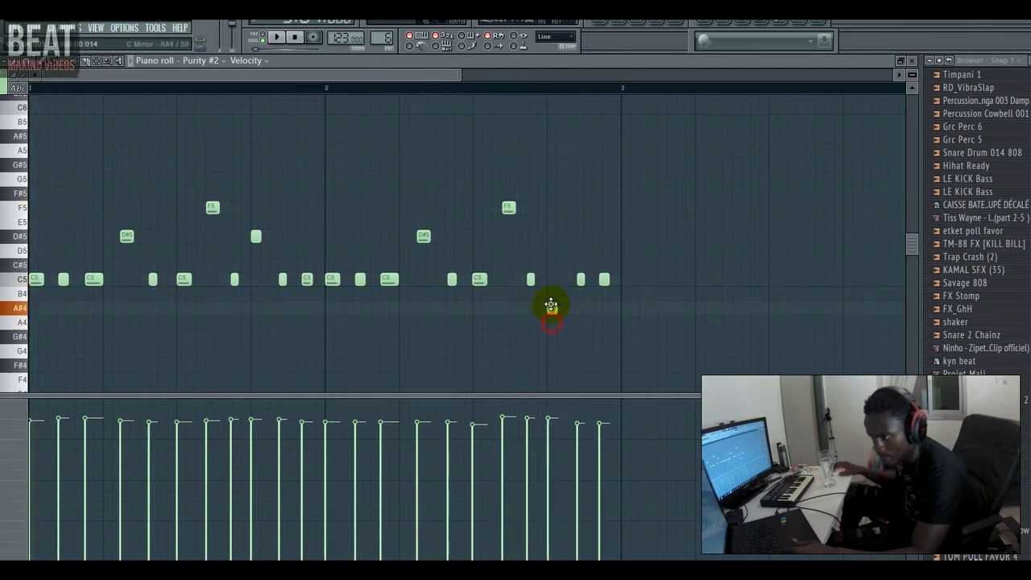
# Fine-tune the timing of bar 2's second-to-last C5, both bars' first D#5 notes and the C5 following D#5 in bar 1.
pyautogui.press('space')
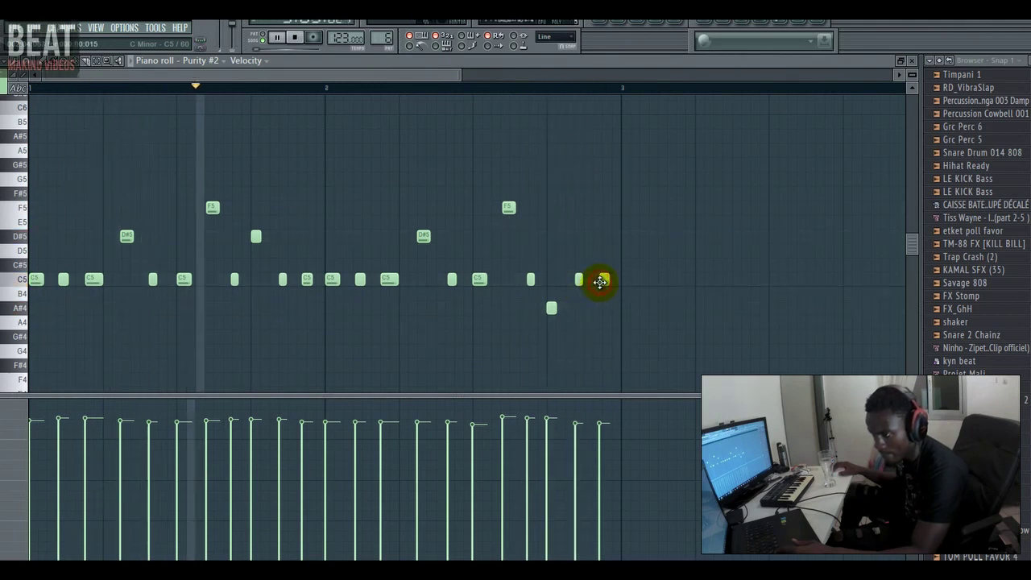
pyautogui.press('space')
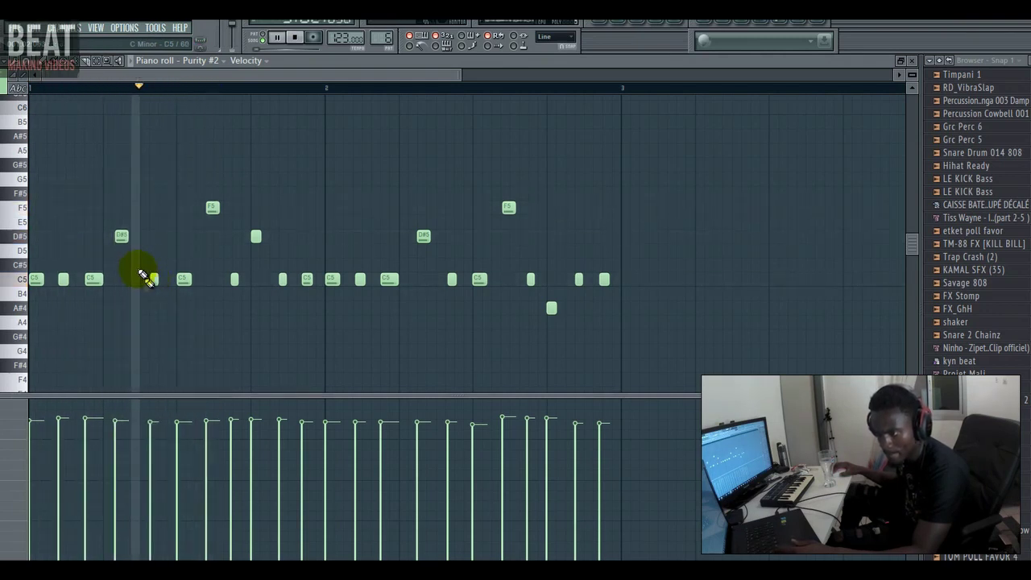
pyautogui.moveTo(121, 238); pyautogui.dragTo(124, 240)
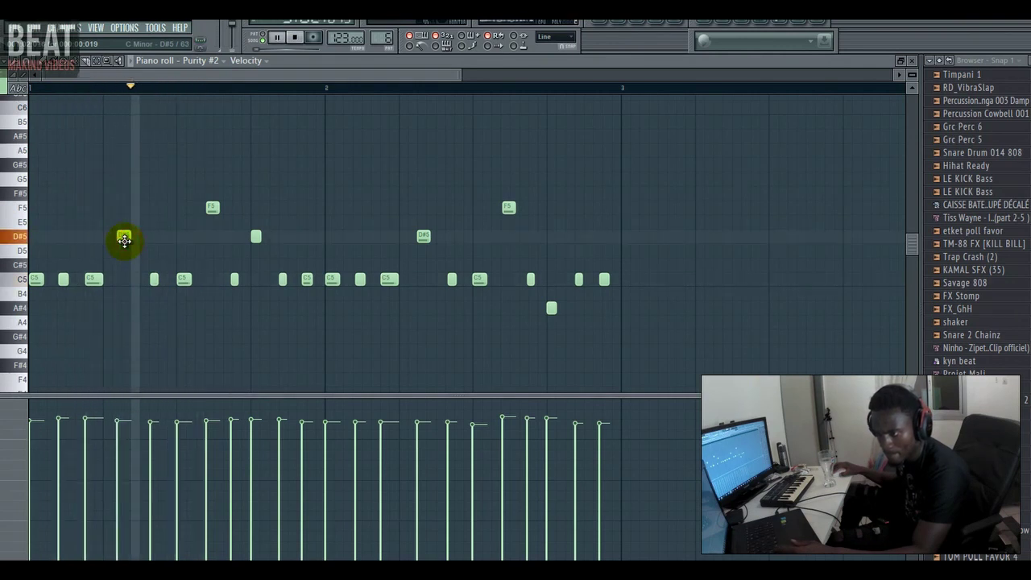
pyautogui.click(149, 278)
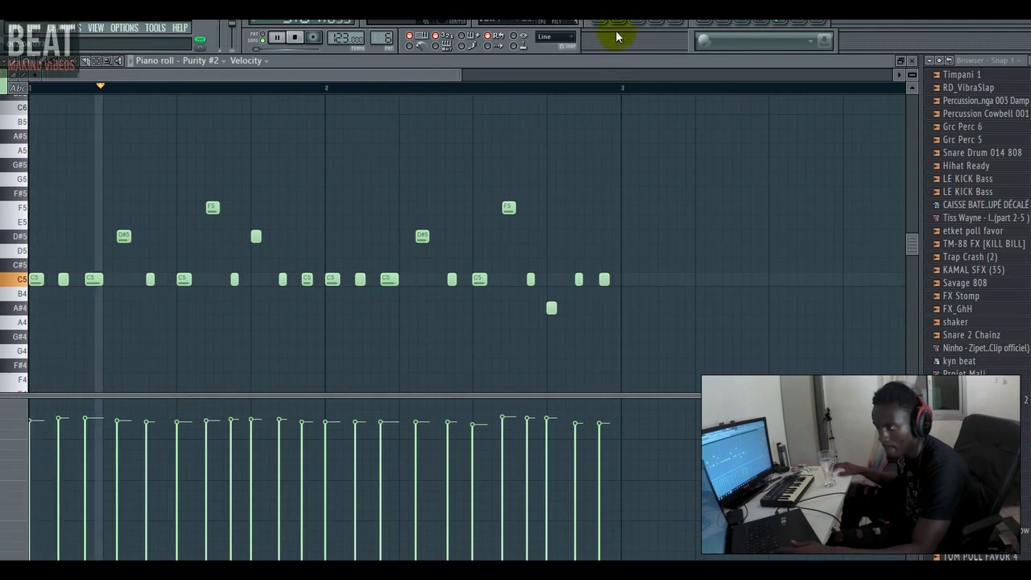
# Link the Purity #2 channel to mixer track Insert 2.
pyautogui.click(669, 22)
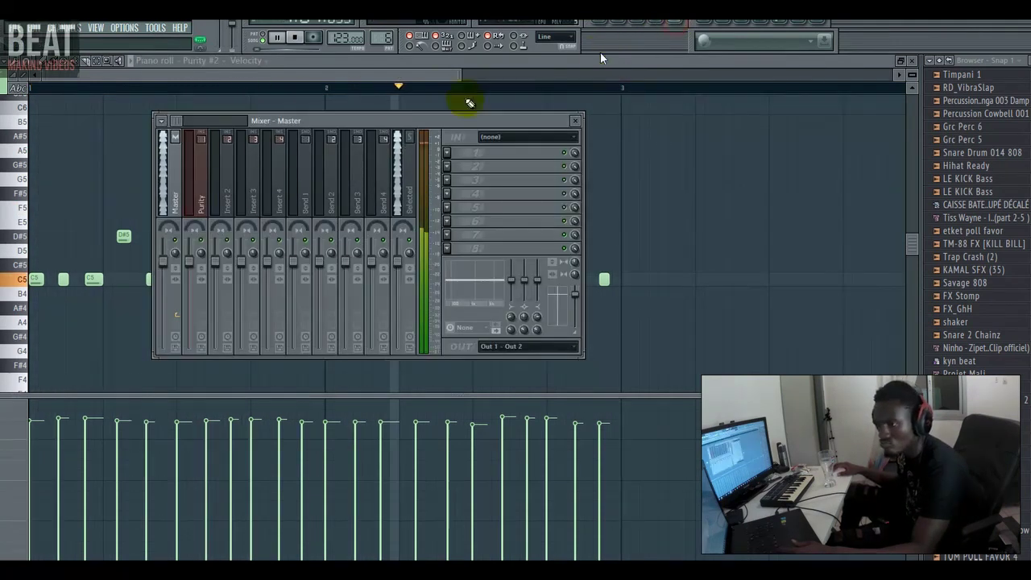
pyautogui.click(203, 187)
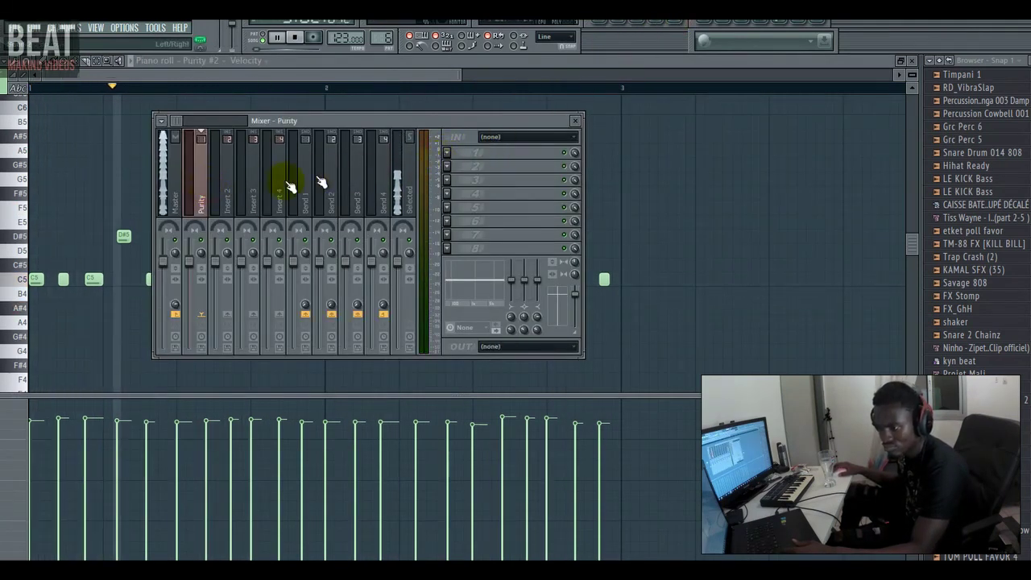
pyautogui.rightClick(227, 176)
pyautogui.moveTo(303, 176)
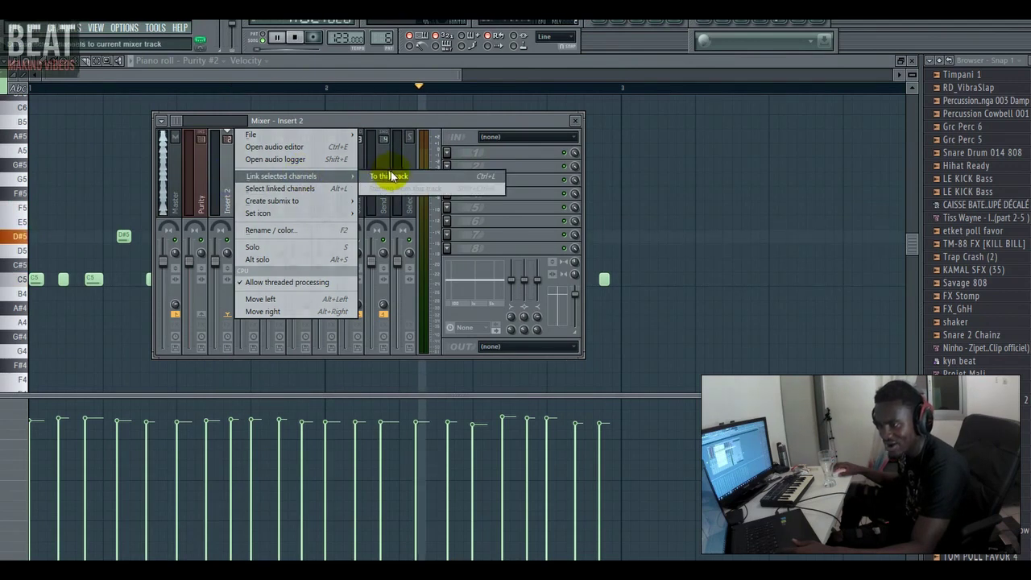
pyautogui.click(419, 176)
# Add Fruity Parametric EQ 2 to effect slot 2 of the Purity #2 mixer track and boost band 5 at about 1509 Hz.
pyautogui.click(460, 166)
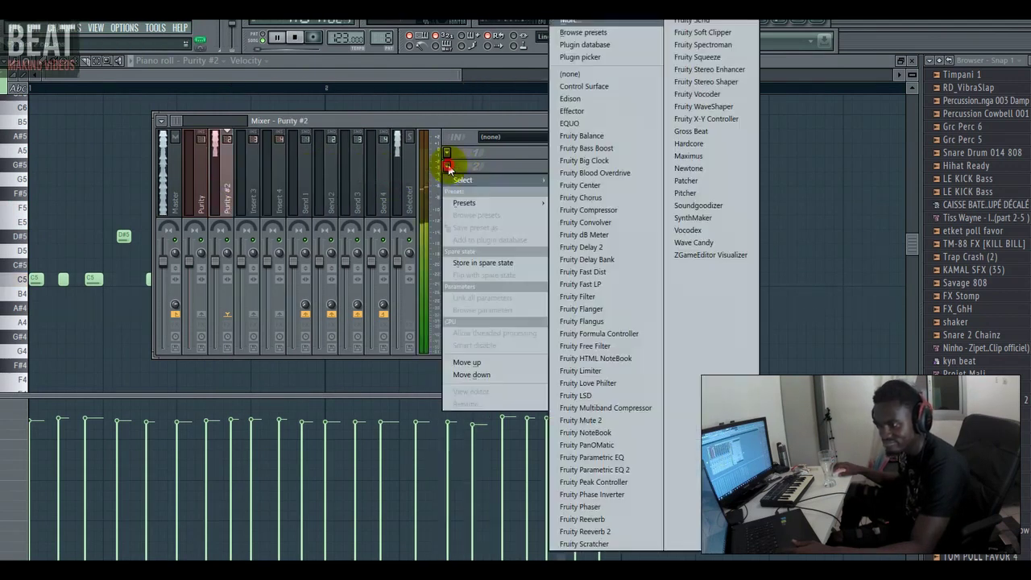
pyautogui.click(617, 470)
pyautogui.moveTo(215, 272); pyautogui.dragTo(223, 263)
pyautogui.press('space')
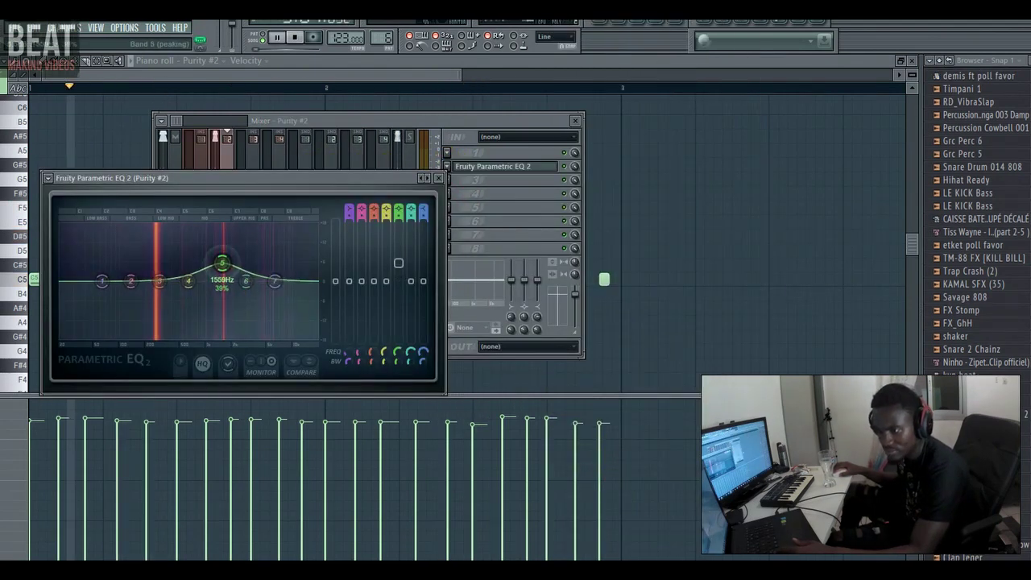
pyautogui.click(440, 178)
# Add Fruity Delay Bank to effect slot 3 of the Purity #2 mixer track.
pyautogui.click(452, 184)
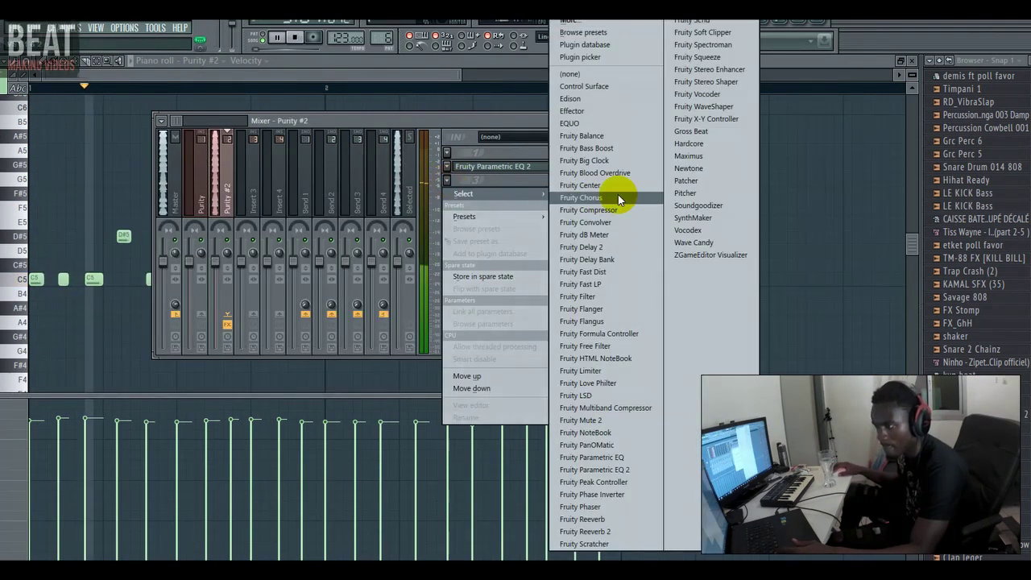
pyautogui.click(548, 258)
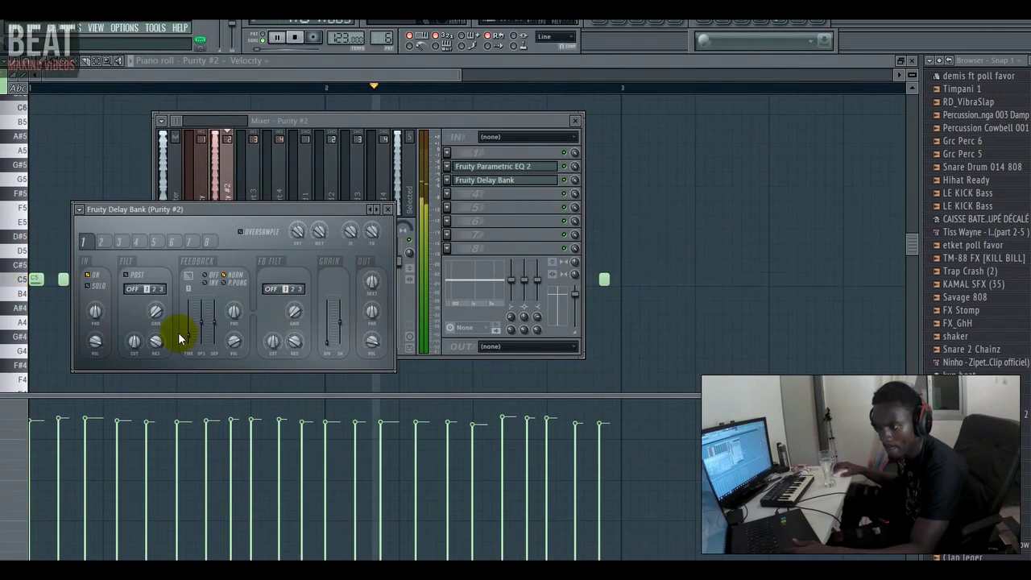
pyautogui.click(387, 209)
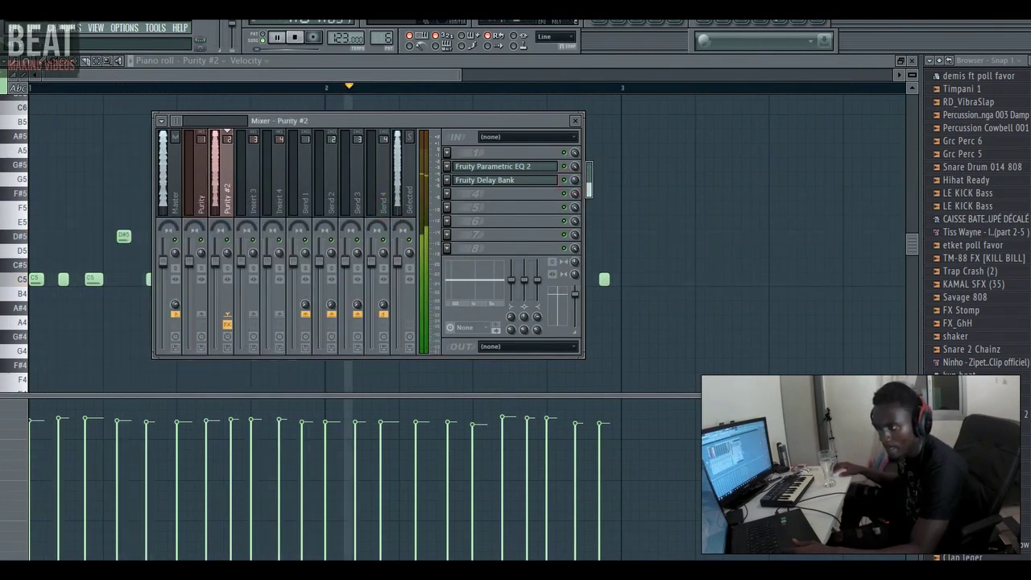
# Add a new SampleTank 3 instrument channel to the project from the full plugin list.
pyautogui.click(592, 24)
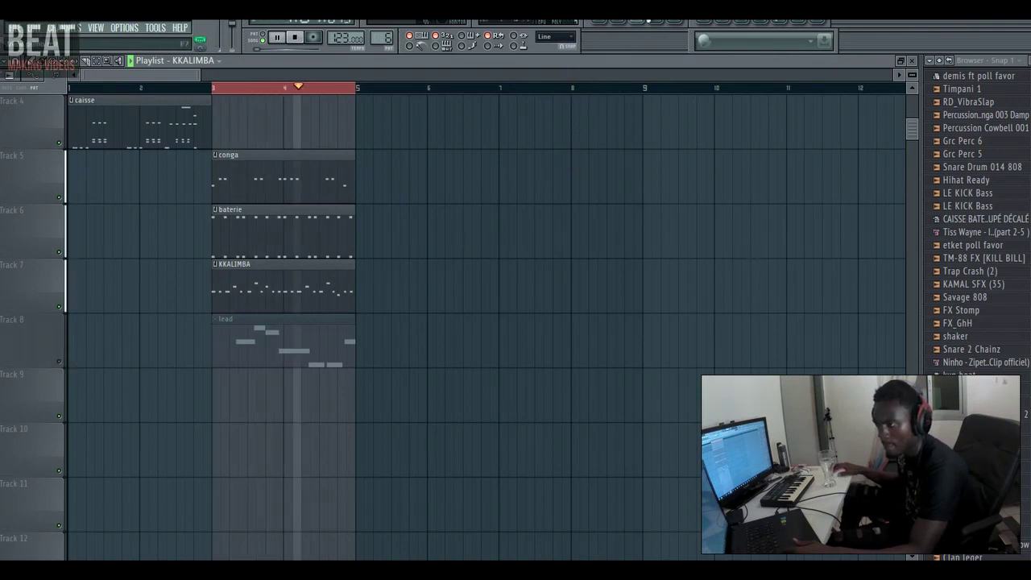
pyautogui.press('F7')
pyautogui.press('F7')
pyautogui.click(65, 27)
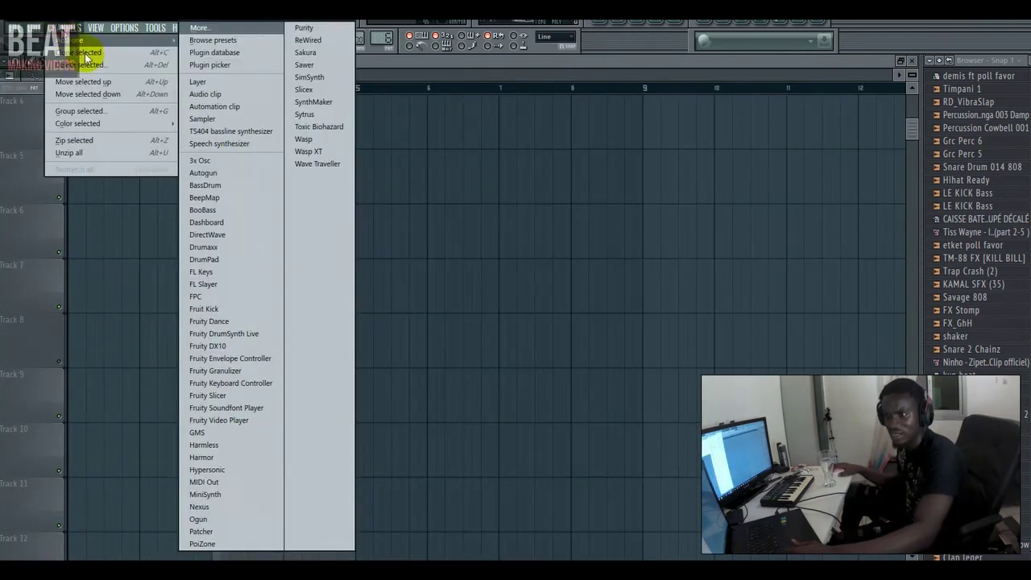
pyautogui.click(198, 31)
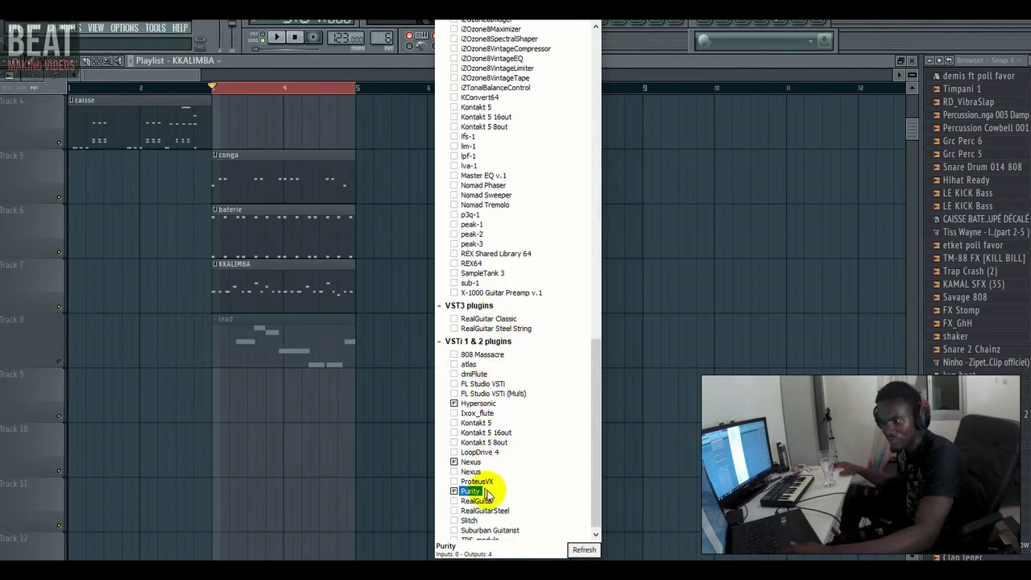
pyautogui.scroll(4, 486, 493)
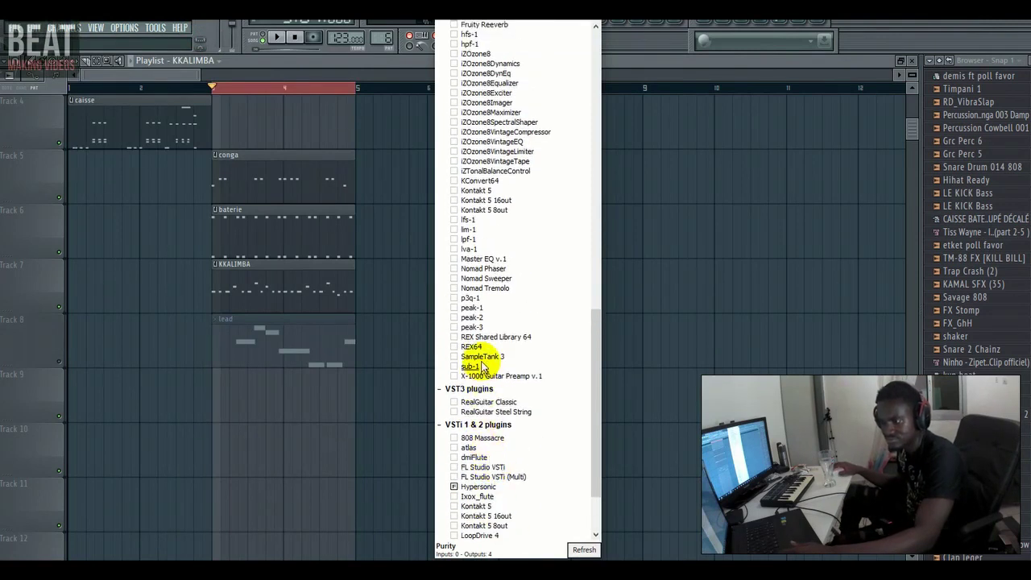
pyautogui.click(484, 357)
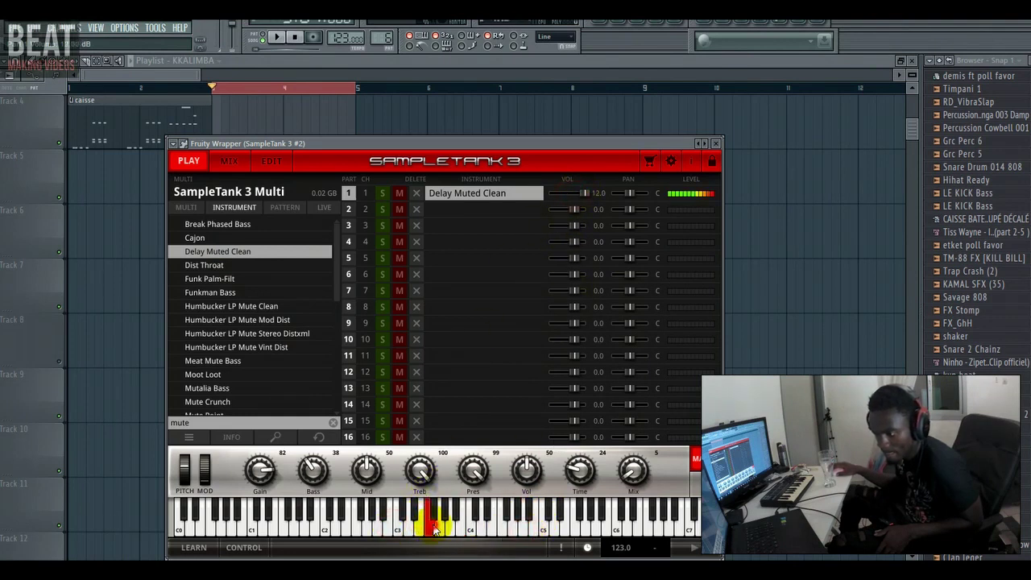
# Audition Delay Muted Clean, Funkman Bass and Humbucker LP Mute Clean in SampleTank 3, and load Humbucker LP Mute Vint Dist into part 1.
pyautogui.click(339, 531)
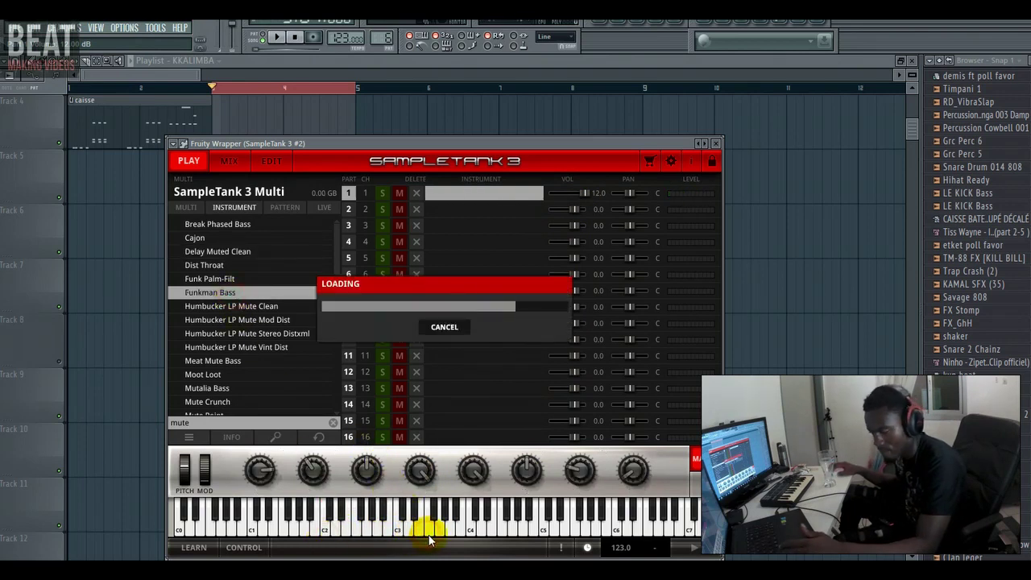
pyautogui.click(437, 531)
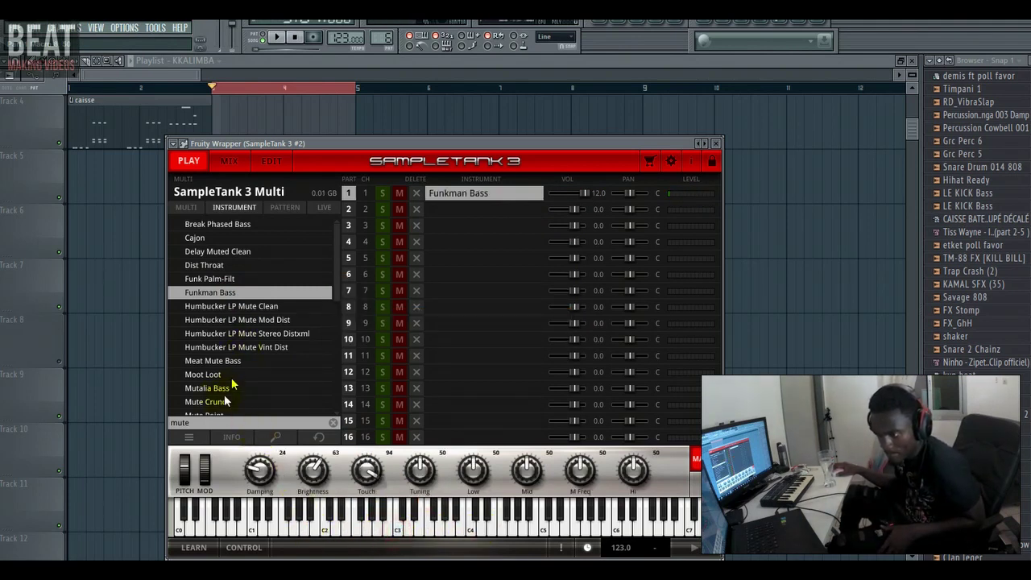
pyautogui.click(266, 310)
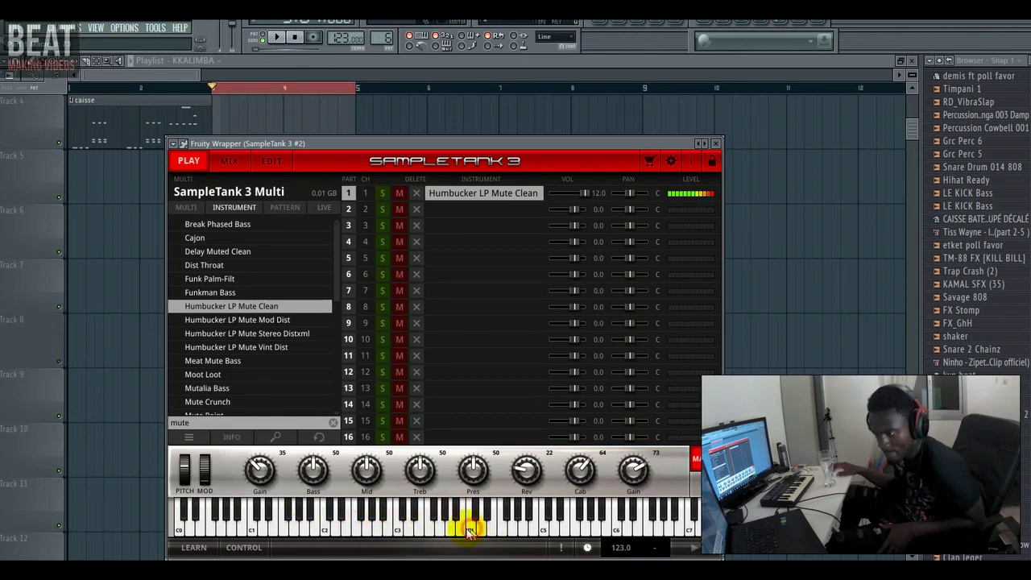
pyautogui.click(430, 532)
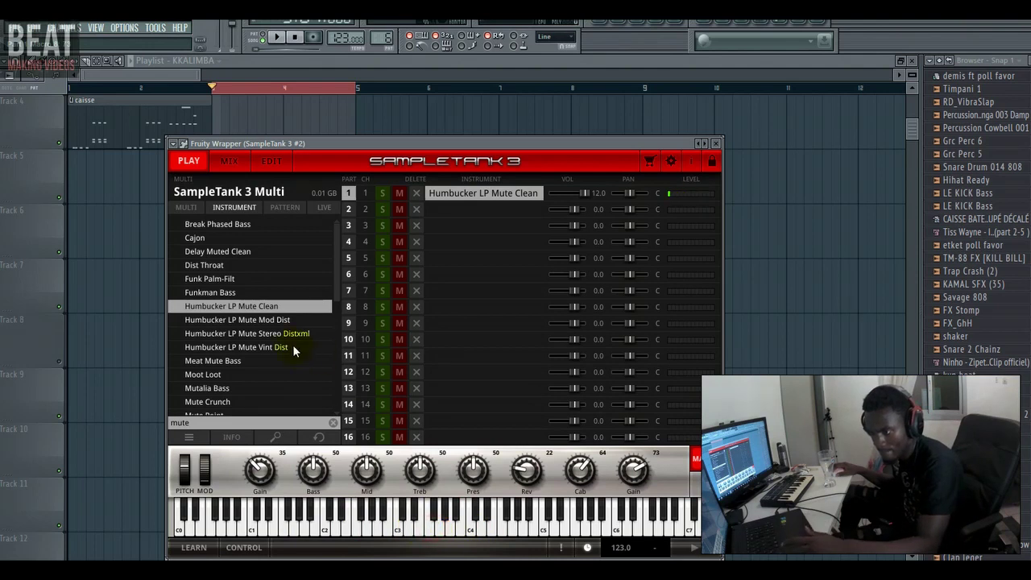
pyautogui.click(292, 347)
pyautogui.click(483, 519)
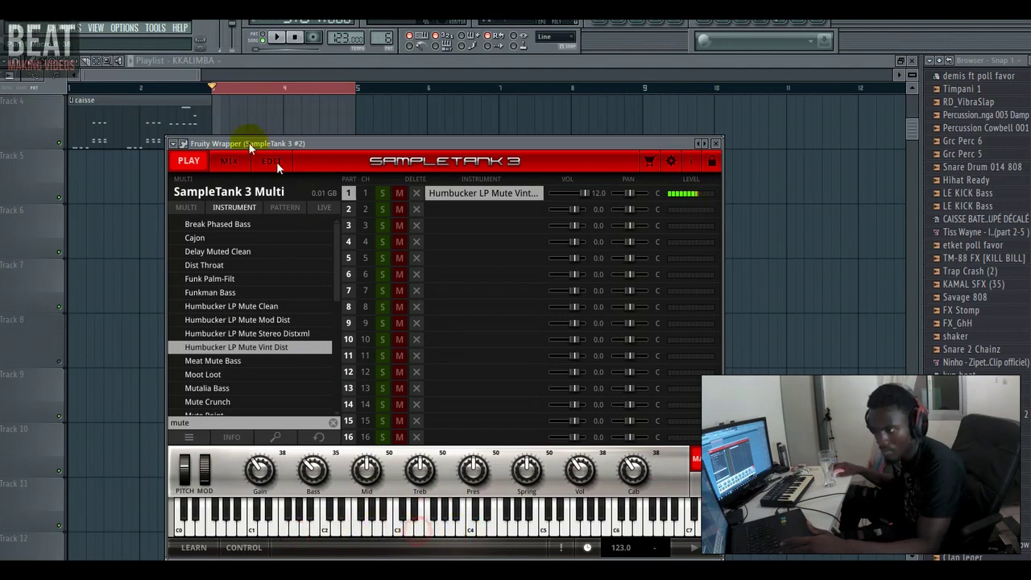
pyautogui.click(341, 60)
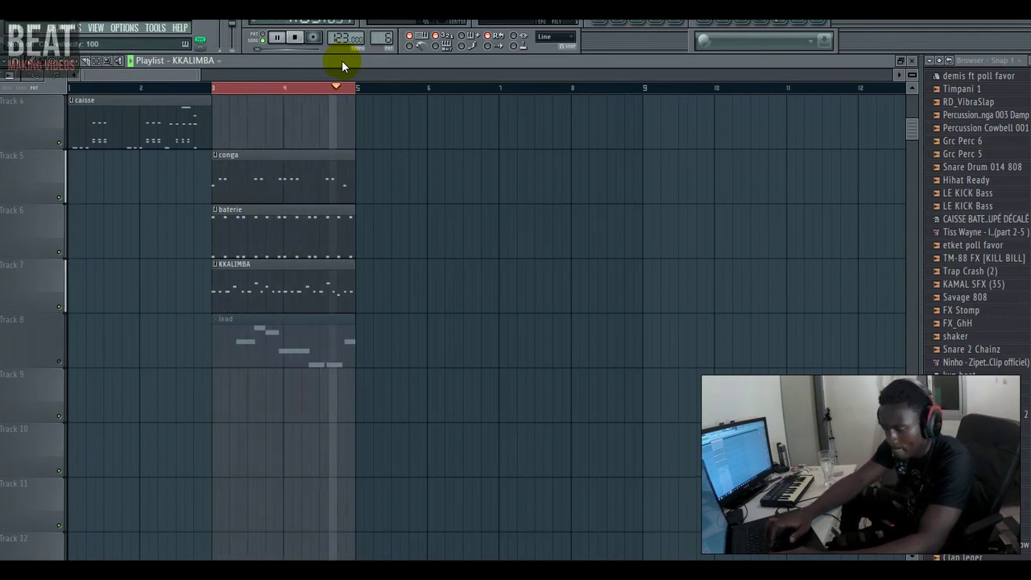
# Listen to the playlist loop and create a new empty pattern named GUITARE MUTE.
pyautogui.press('space')
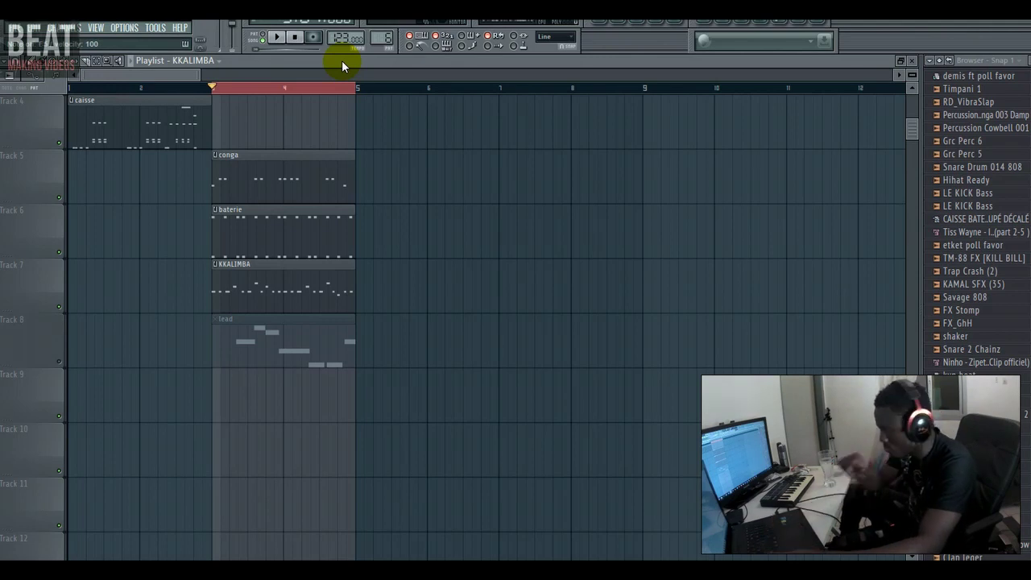
pyautogui.press('space')
pyautogui.press('F6')
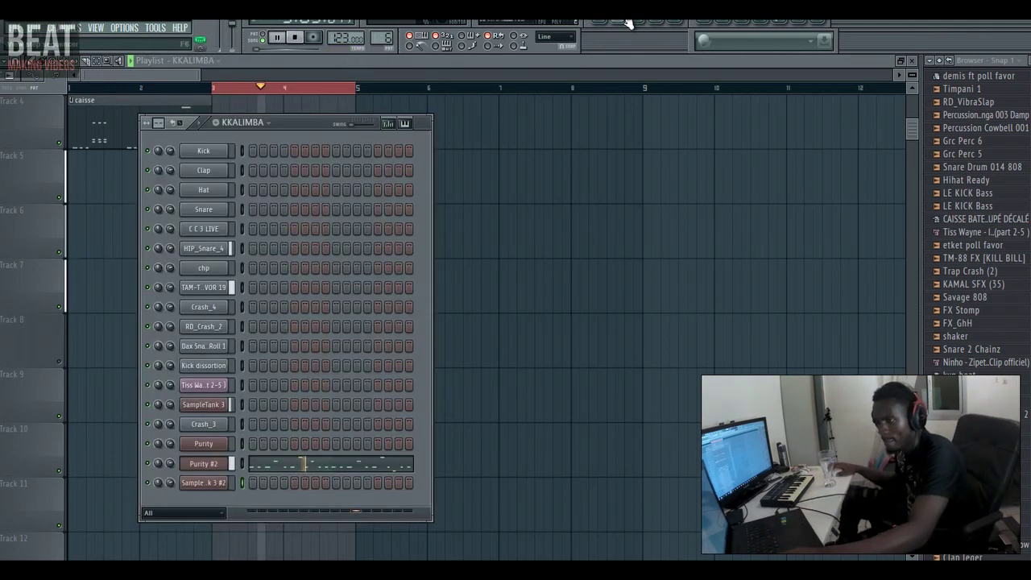
pyautogui.click(600, 32)
pyautogui.click(611, 32)
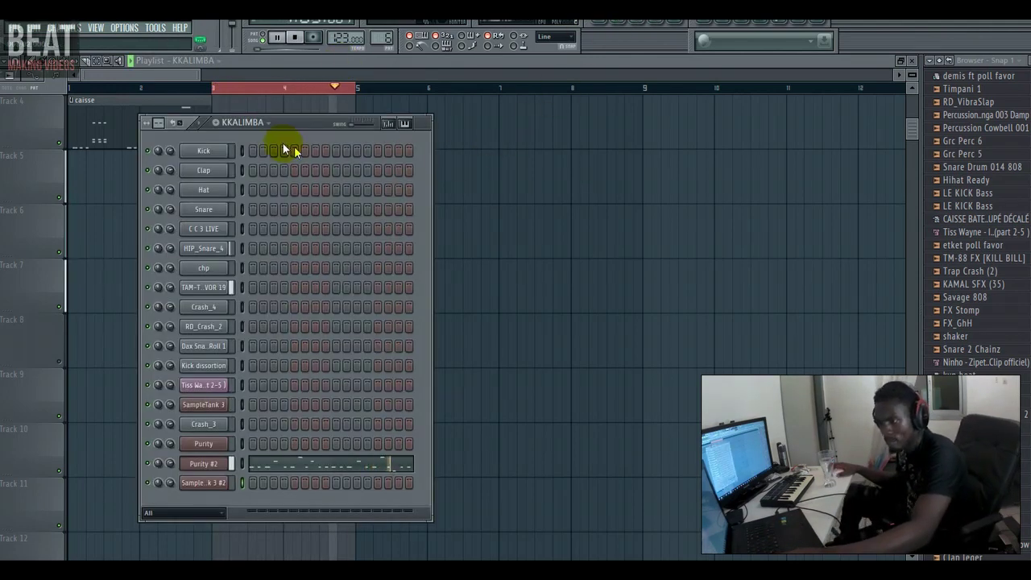
pyautogui.press('F4')
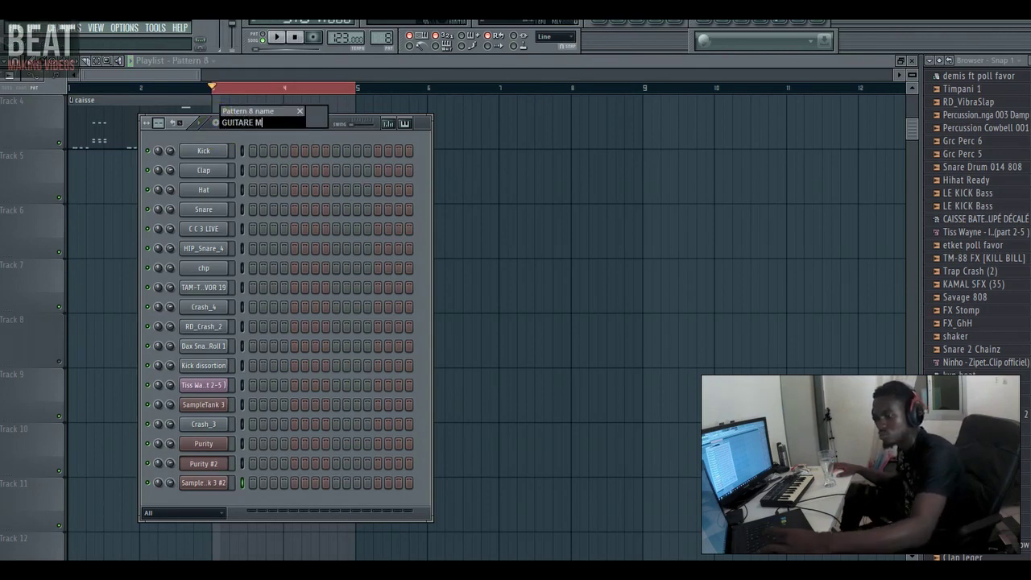
pyautogui.write('GUITARE MUE')
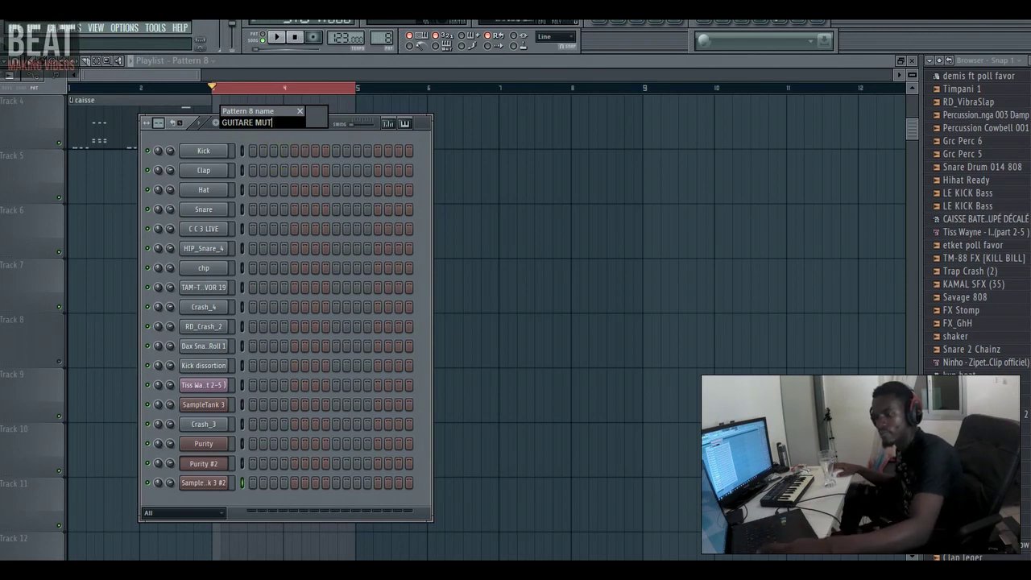
pyautogui.press('Return')
# Place the GUITARE MUTE pattern on Track 9 at bar 3 and extend its clip to two bars.
pyautogui.press('F6')
pyautogui.click(214, 387)
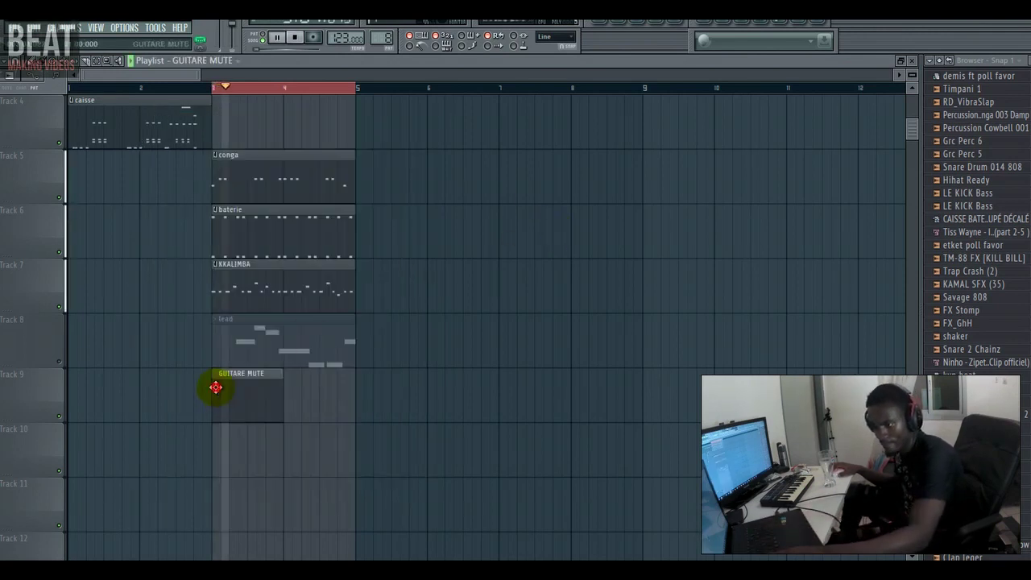
pyautogui.press('space')
pyautogui.moveTo(282, 396); pyautogui.dragTo(341, 399)
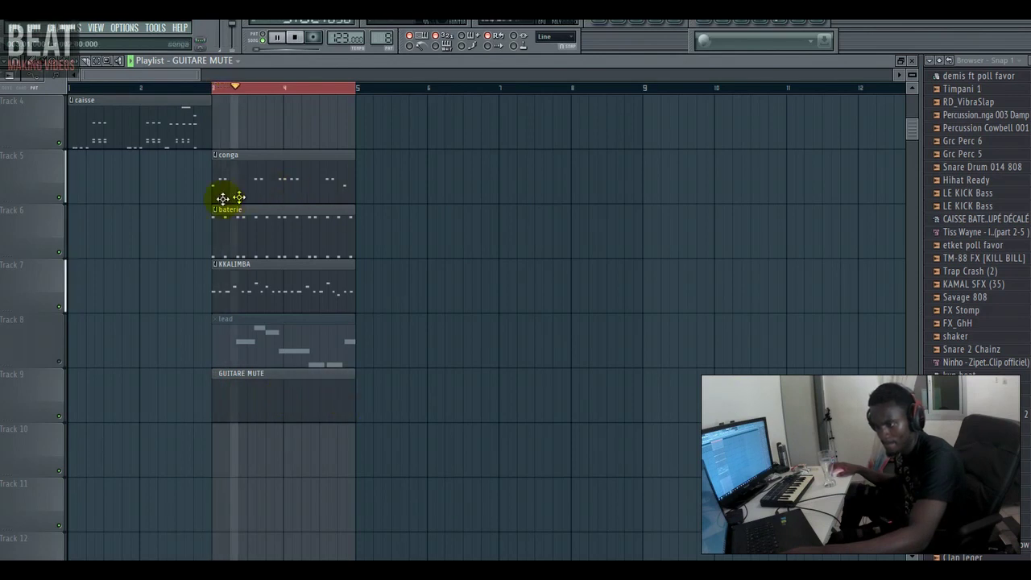
pyautogui.press('space')
pyautogui.press('space')
# Open the SampleTank 3 #2 channel's piano roll, audition pitches against the beat, and add a short G5 note in bar 1.
pyautogui.press('F6')
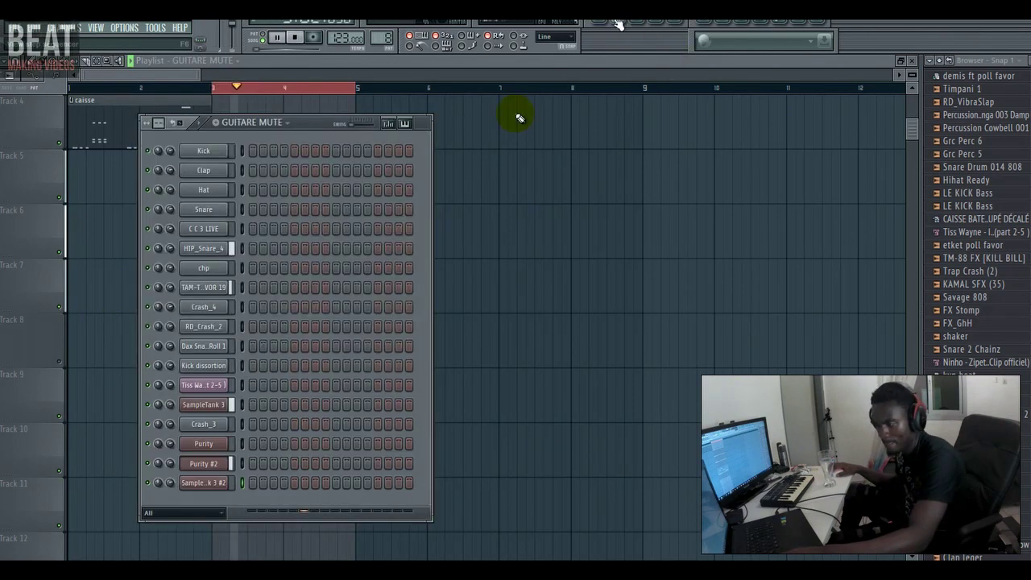
pyautogui.rightClick(211, 488)
pyautogui.click(257, 387)
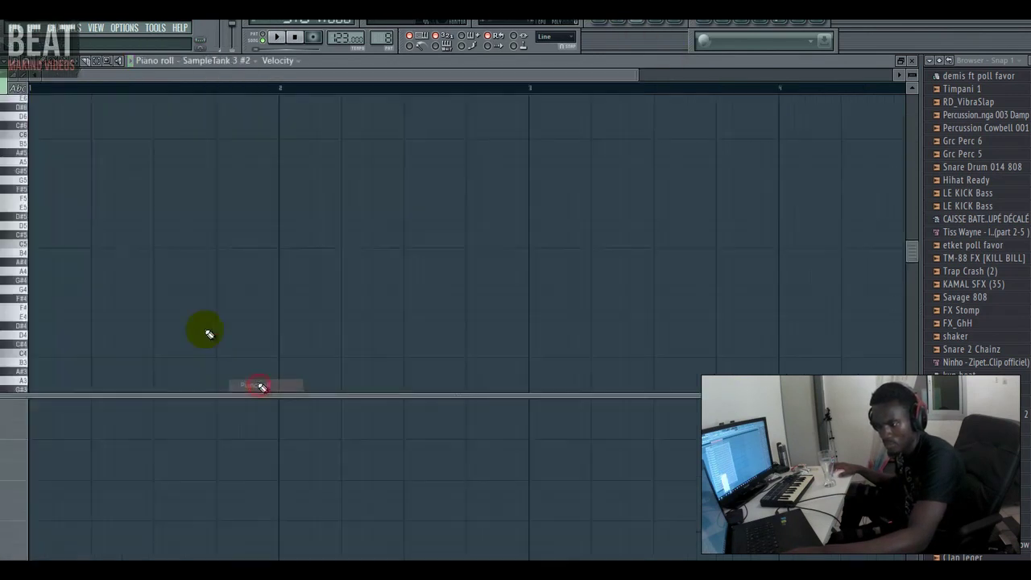
pyautogui.press('space')
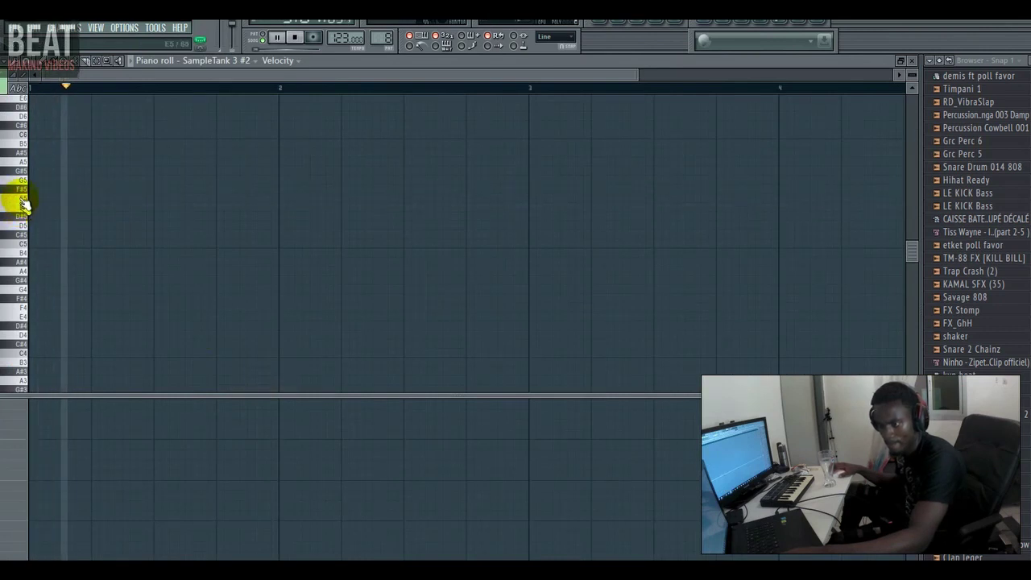
pyautogui.press('space')
pyautogui.click(27, 194)
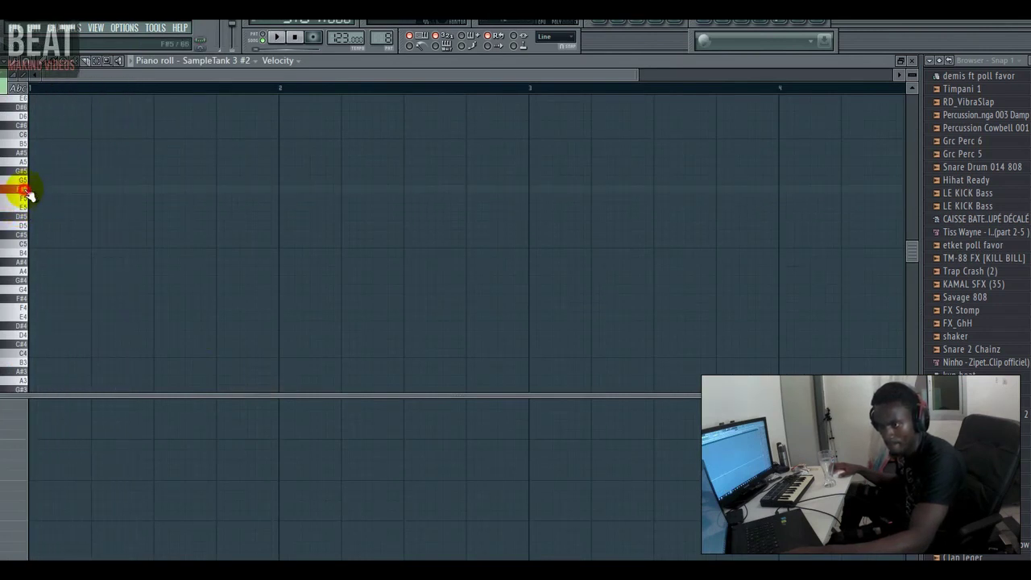
pyautogui.press('space')
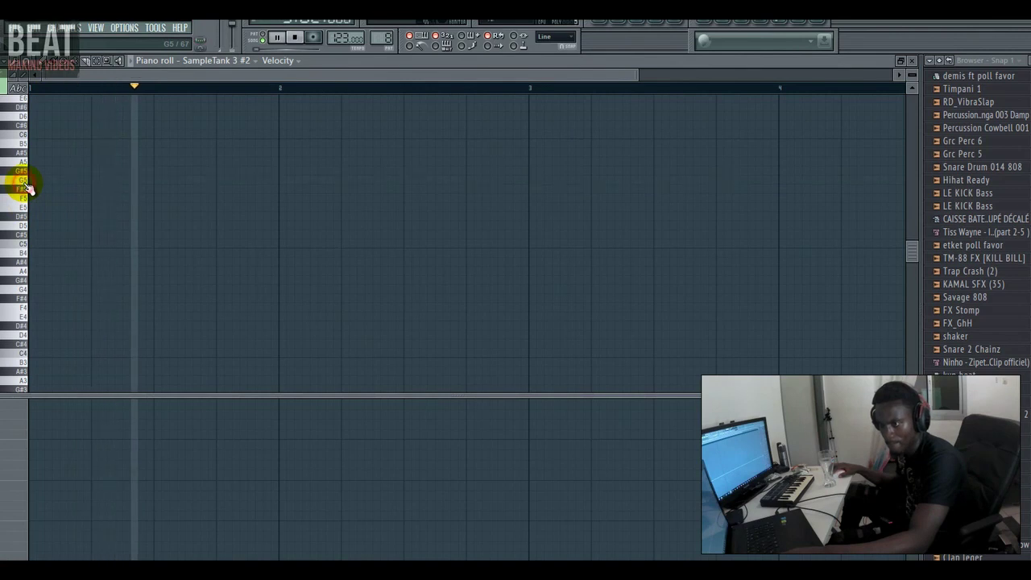
pyautogui.click(115, 180)
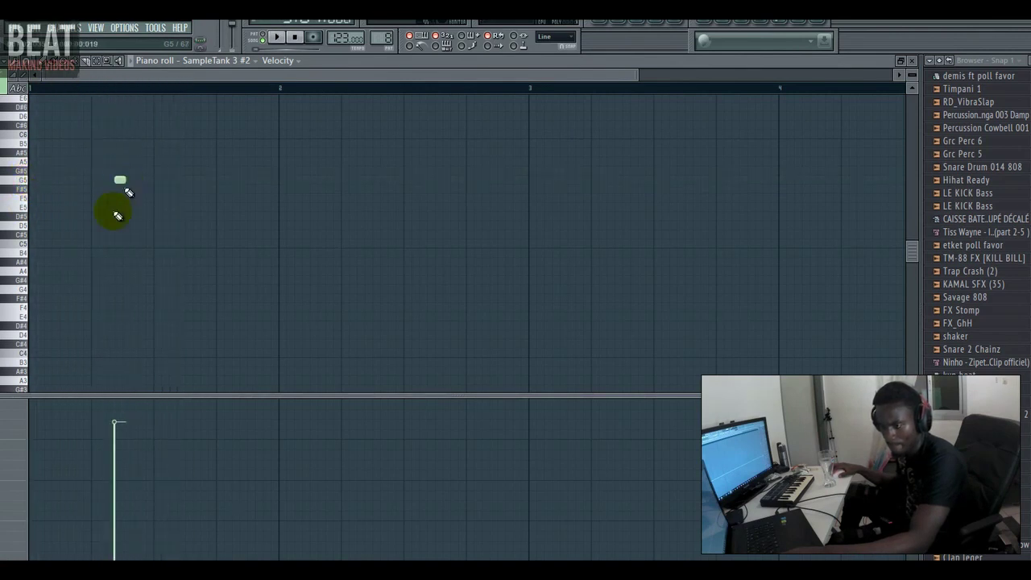
pyautogui.press('space')
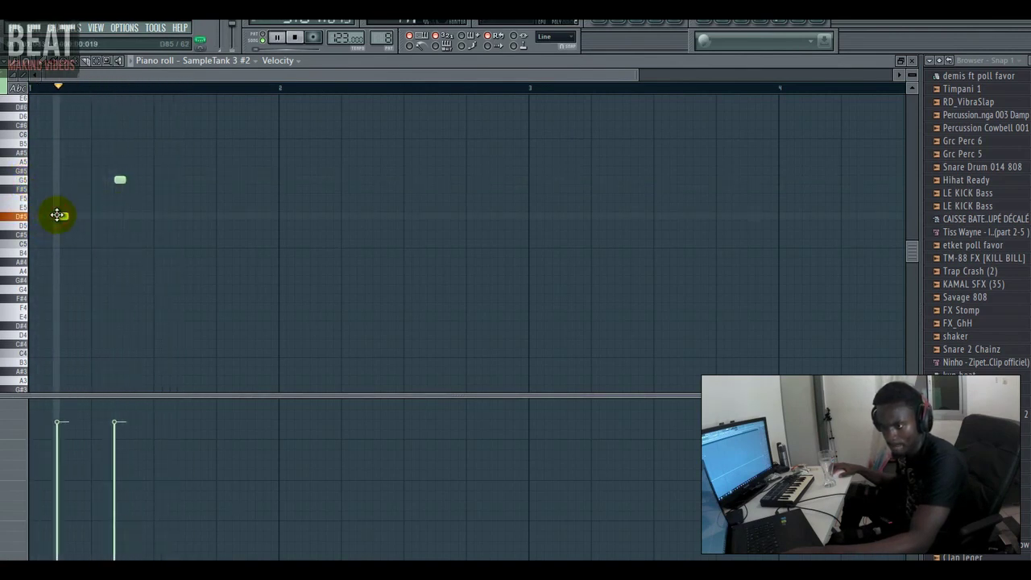
pyautogui.moveTo(58, 215); pyautogui.dragTo(51, 174)
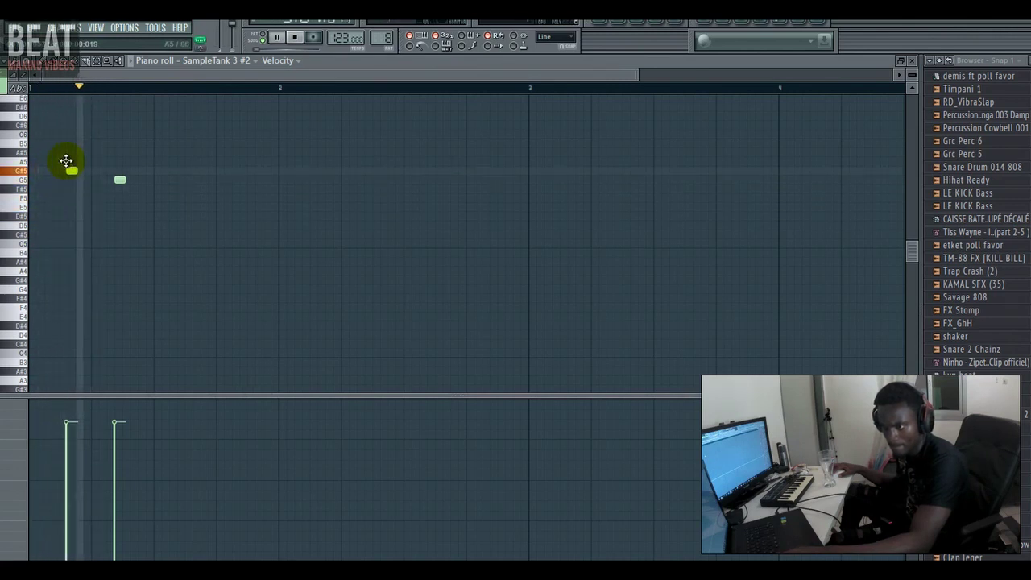
pyautogui.rightClick(69, 169)
pyautogui.press('space')
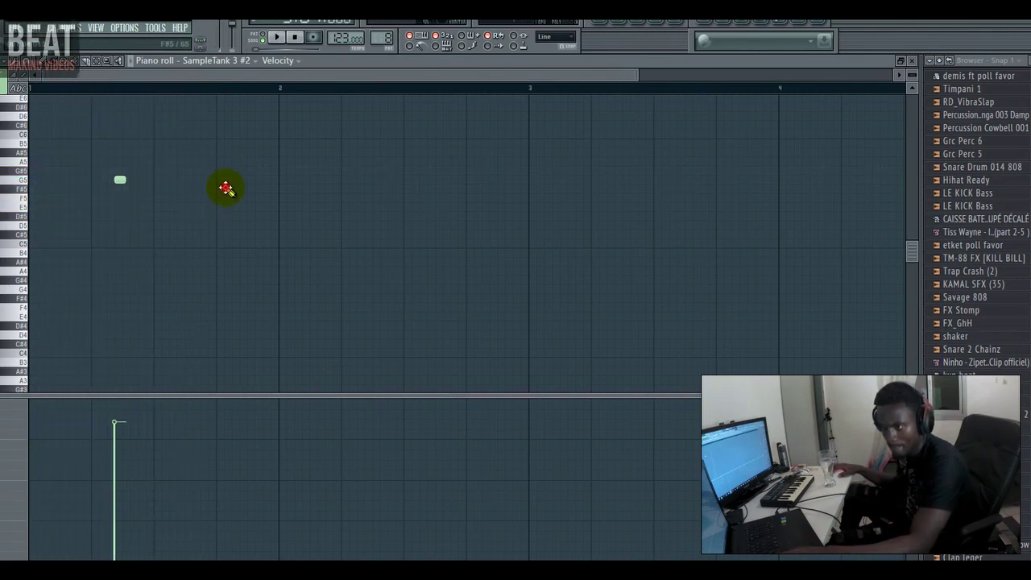
pyautogui.rightClick(228, 188)
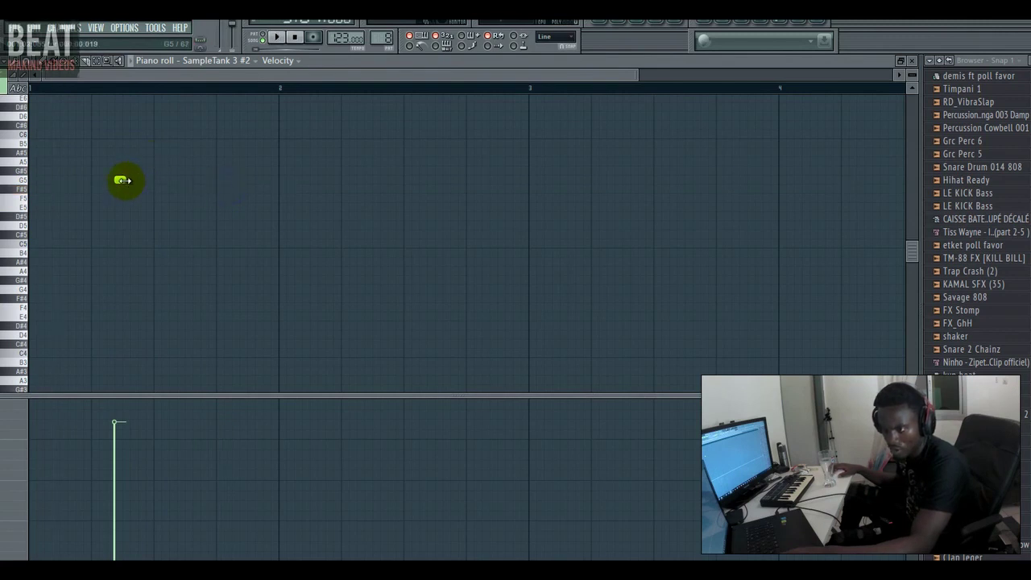
# Lengthen the G5 note in bar 1 and add a second G5 of equal length near the end of the bar.
pyautogui.press('space')
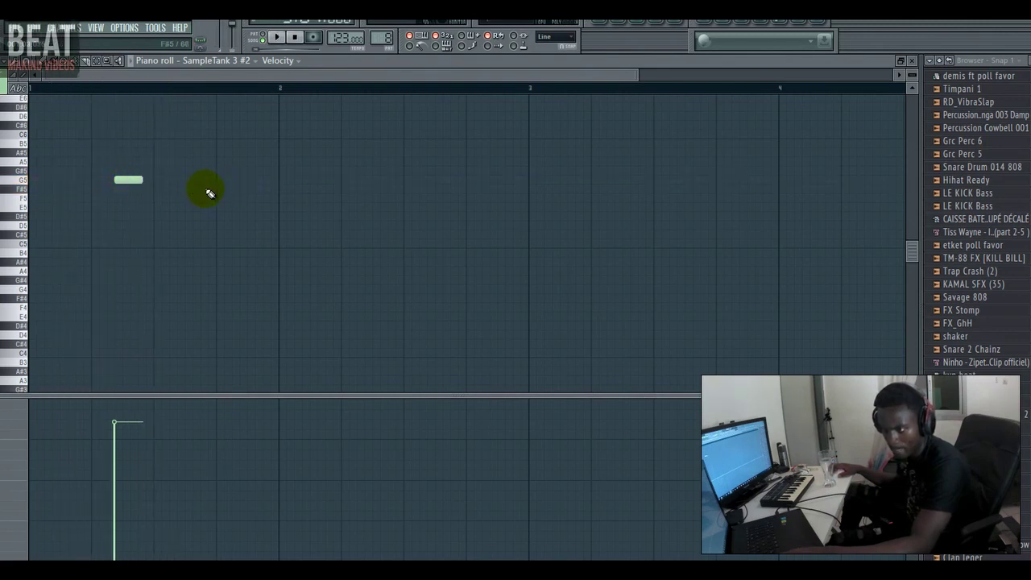
pyautogui.moveTo(221, 183); pyautogui.dragTo(258, 179)
# Shorten the playlist's loop selection to bar 3 only and return to the SampleTank 3 #2 piano roll.
pyautogui.click(559, 29)
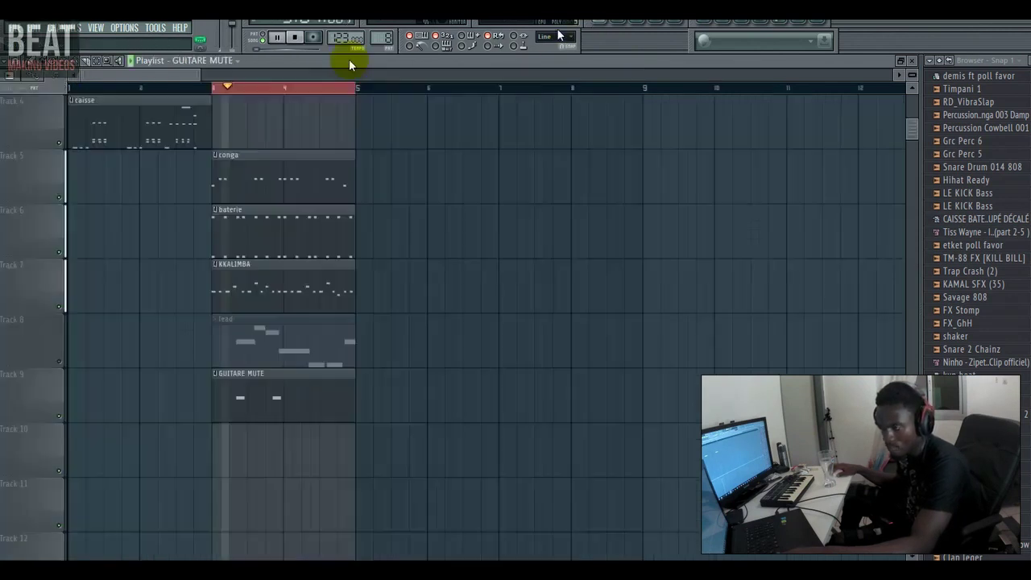
pyautogui.press('space')
pyautogui.moveTo(286, 93); pyautogui.dragTo(209, 95)
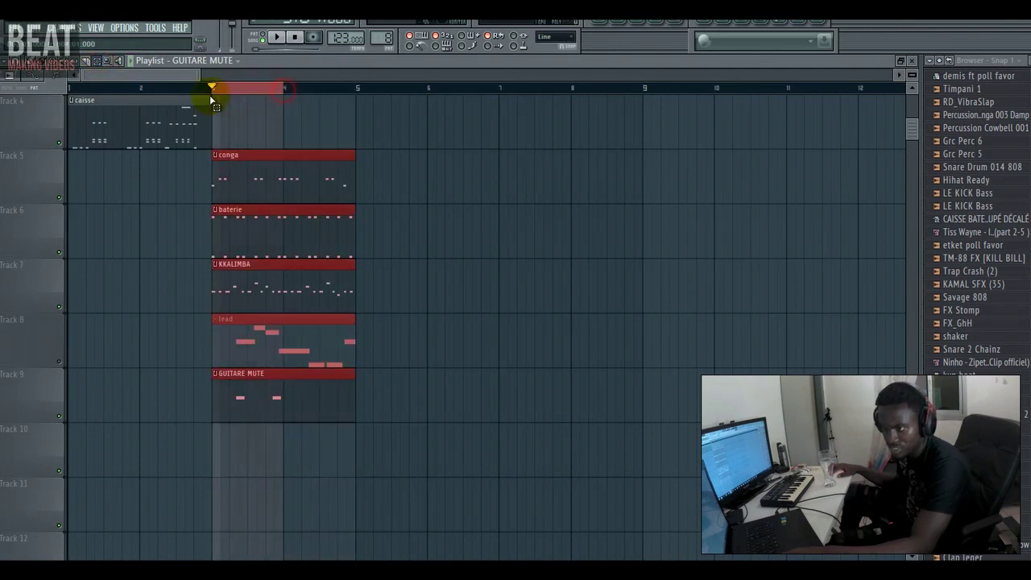
pyautogui.click(622, 33)
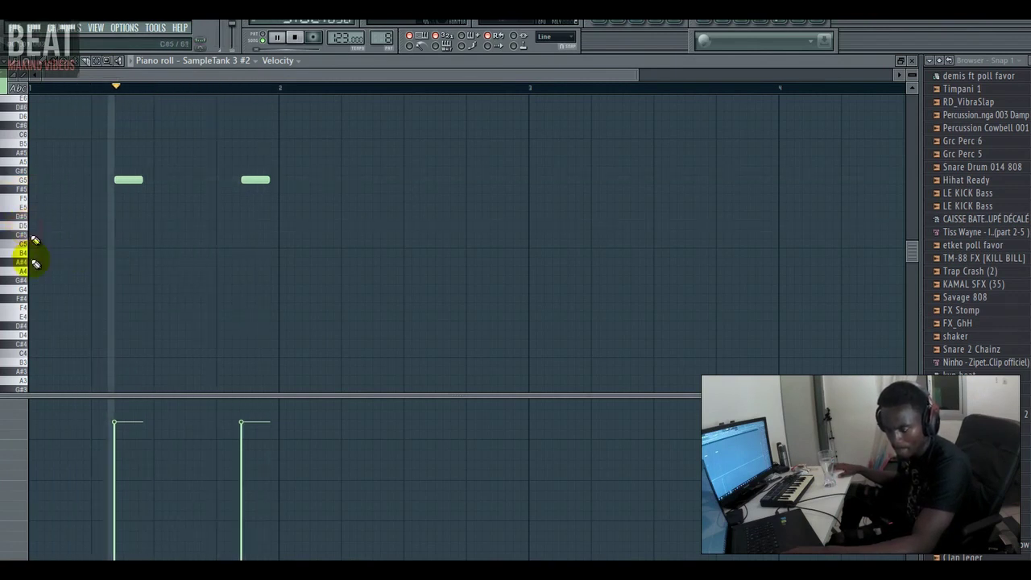
# Audition pitches between E4 and C5 against the beat, and add a short C5 note just before the first G5.
pyautogui.click(24, 324)
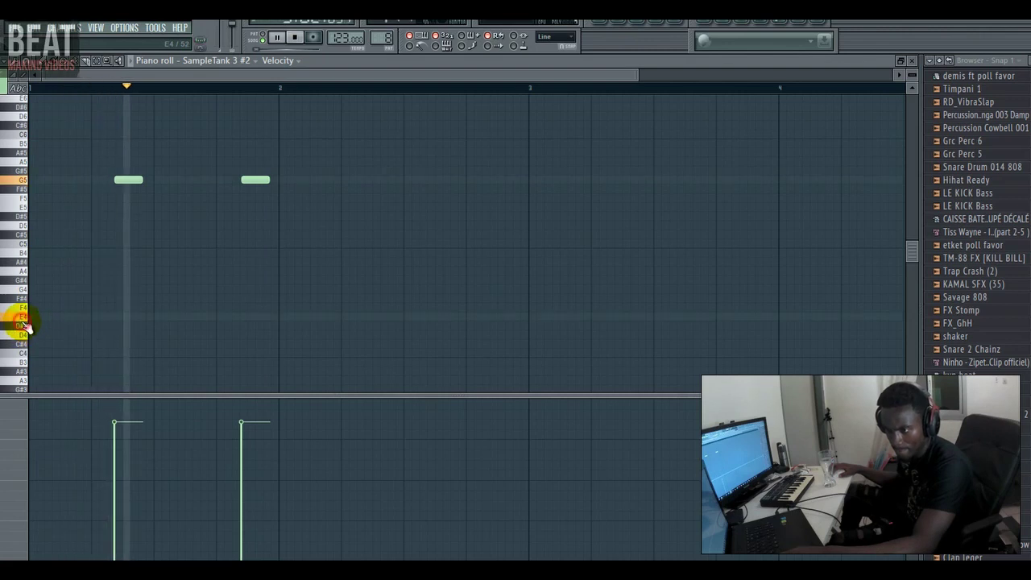
pyautogui.click(27, 272)
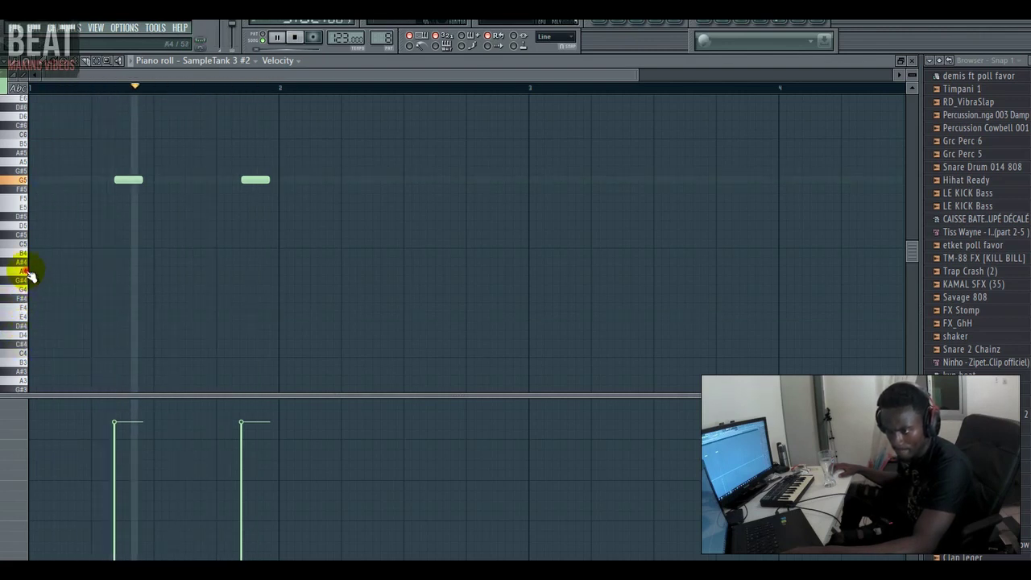
pyautogui.click(24, 258)
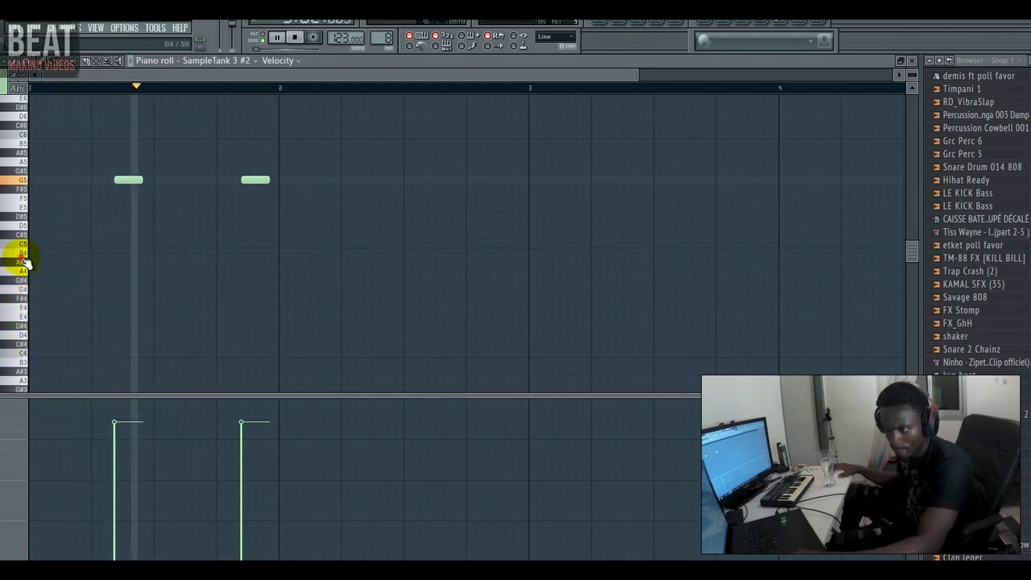
pyautogui.click(27, 247)
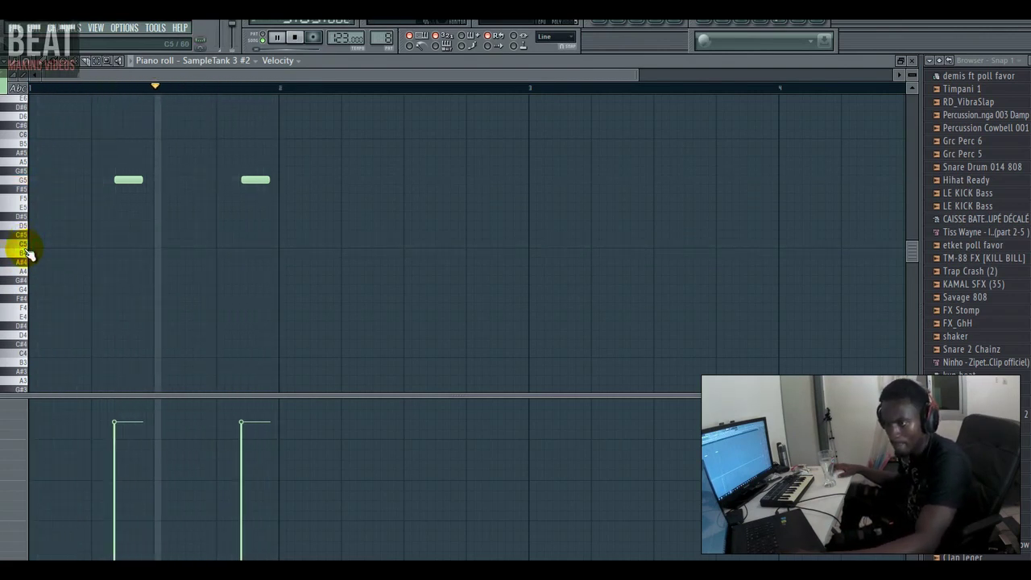
pyautogui.click(27, 252)
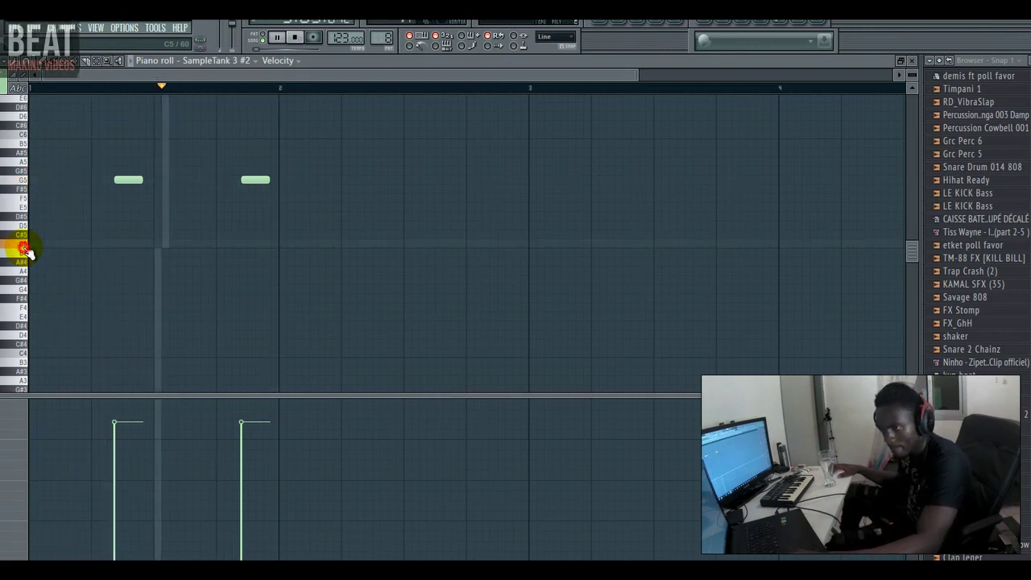
pyautogui.click(28, 251)
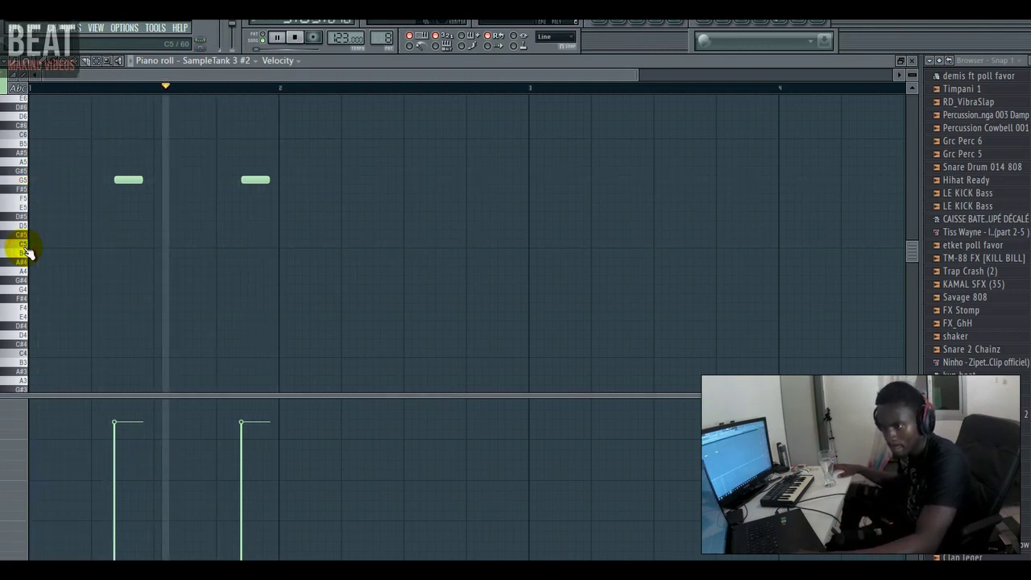
pyautogui.press('space')
pyautogui.click(93, 247)
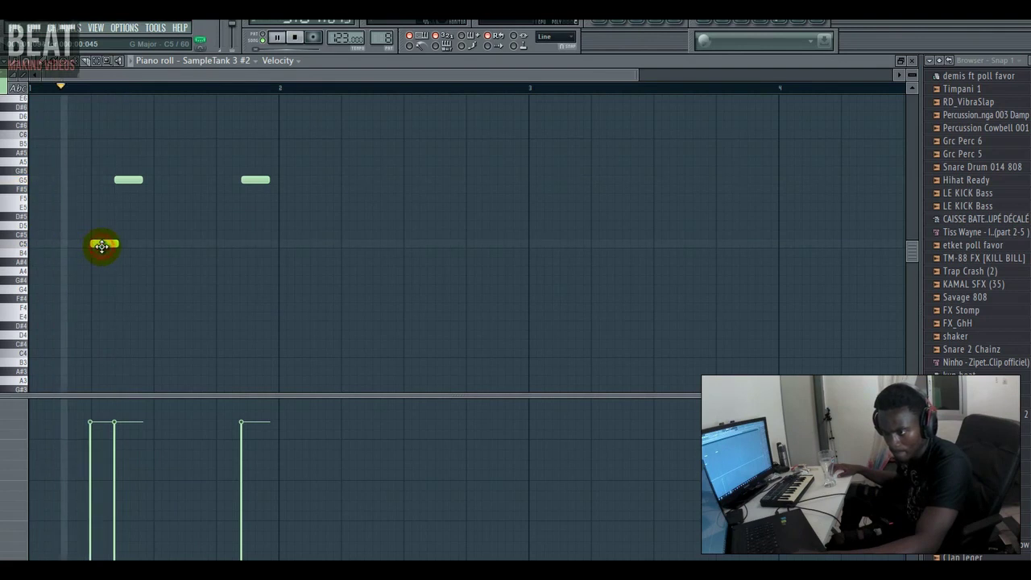
pyautogui.moveTo(117, 244); pyautogui.dragTo(108, 244)
pyautogui.press('space')
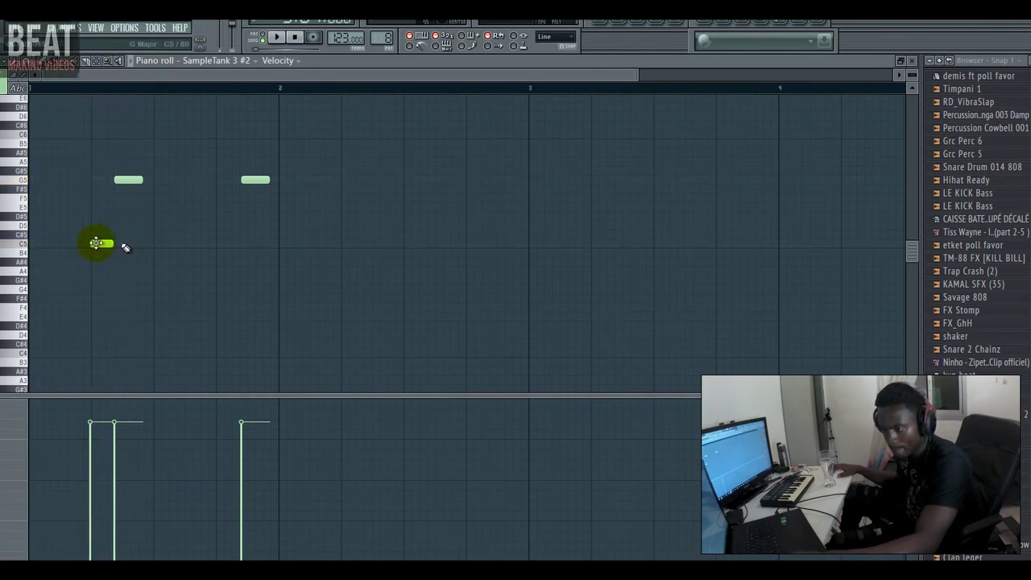
# Add an F5 note and a D#5 note between the two G5 notes in bar 1 and play the phrase back.
pyautogui.press('space')
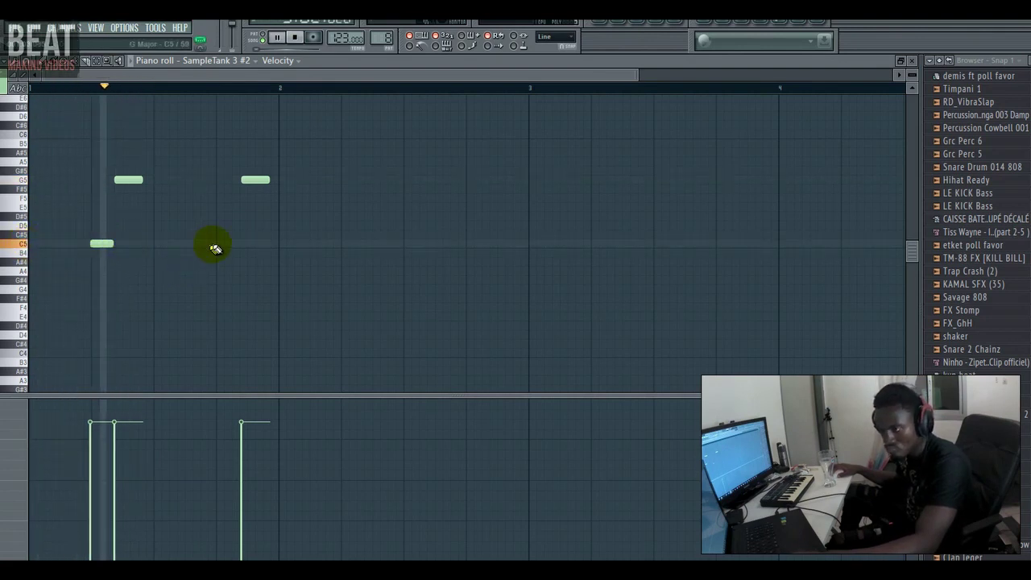
pyautogui.click(215, 244)
pyautogui.moveTo(222, 246); pyautogui.dragTo(187, 198)
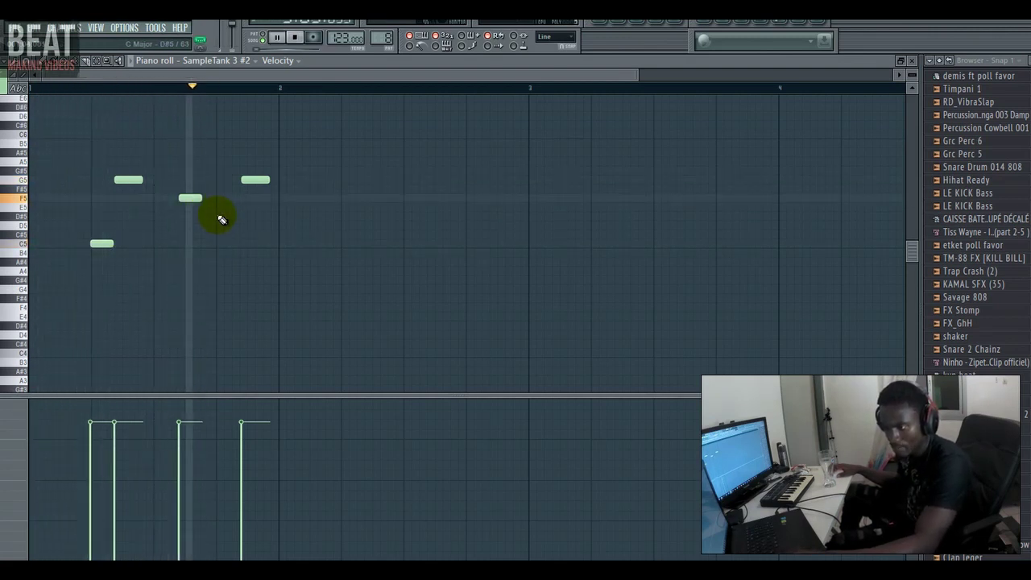
pyautogui.click(222, 217)
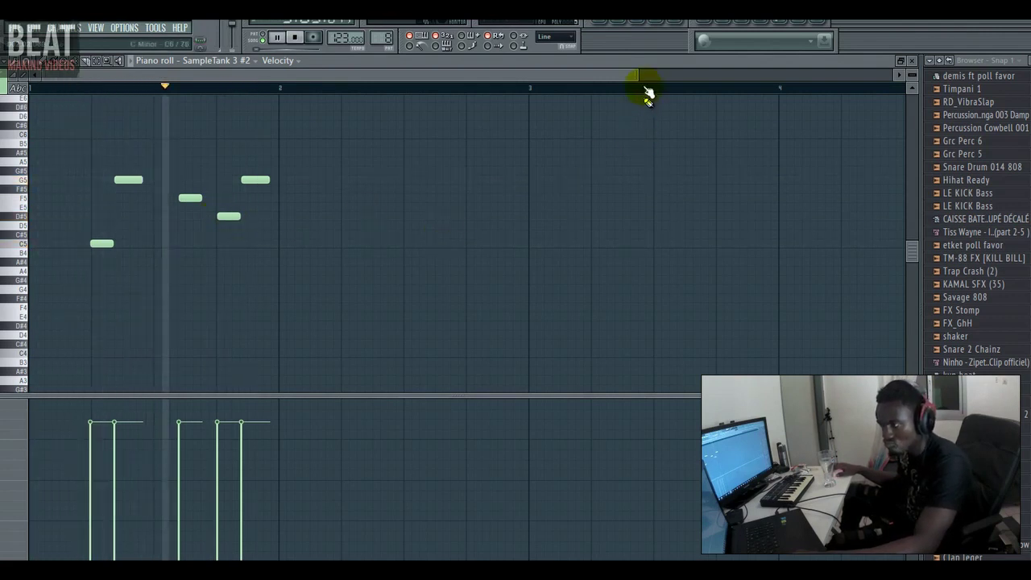
pyautogui.moveTo(639, 76); pyautogui.dragTo(495, 82)
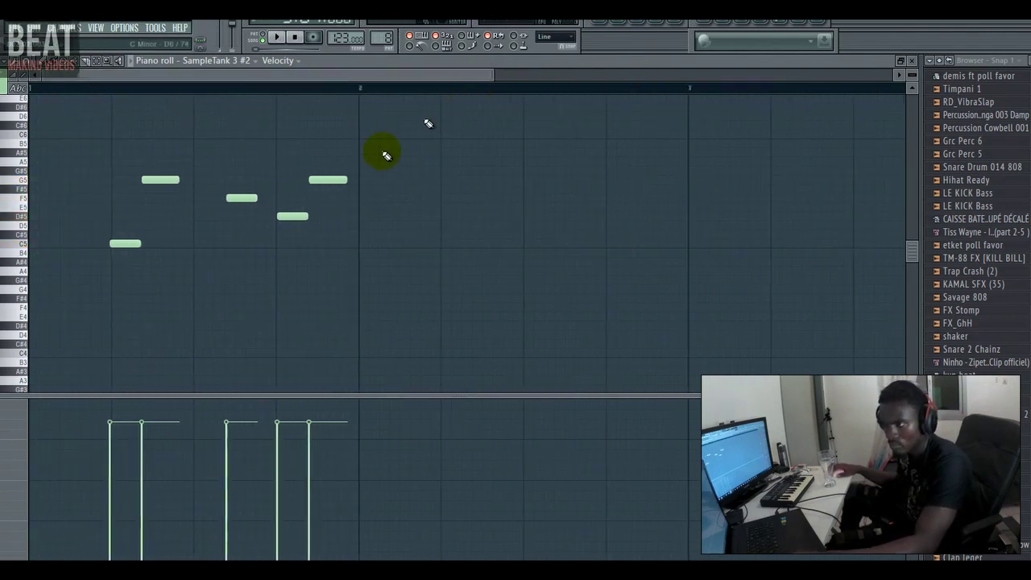
pyautogui.press('space')
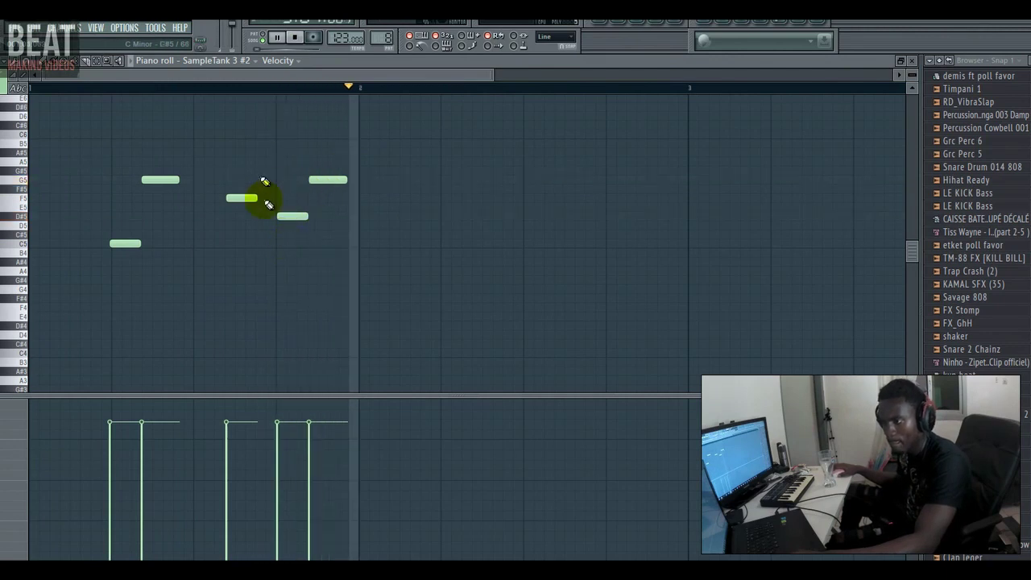
pyautogui.press('space')
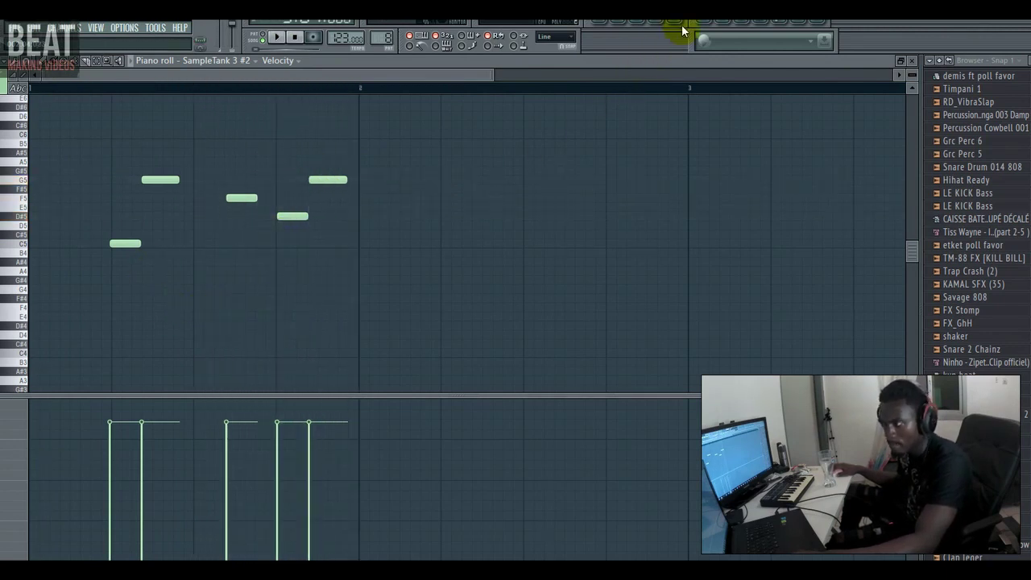
# Open the mixer and link the SampleTank 3 #2 channel to Insert 3.
pyautogui.click(682, 29)
pyautogui.rightClick(255, 133)
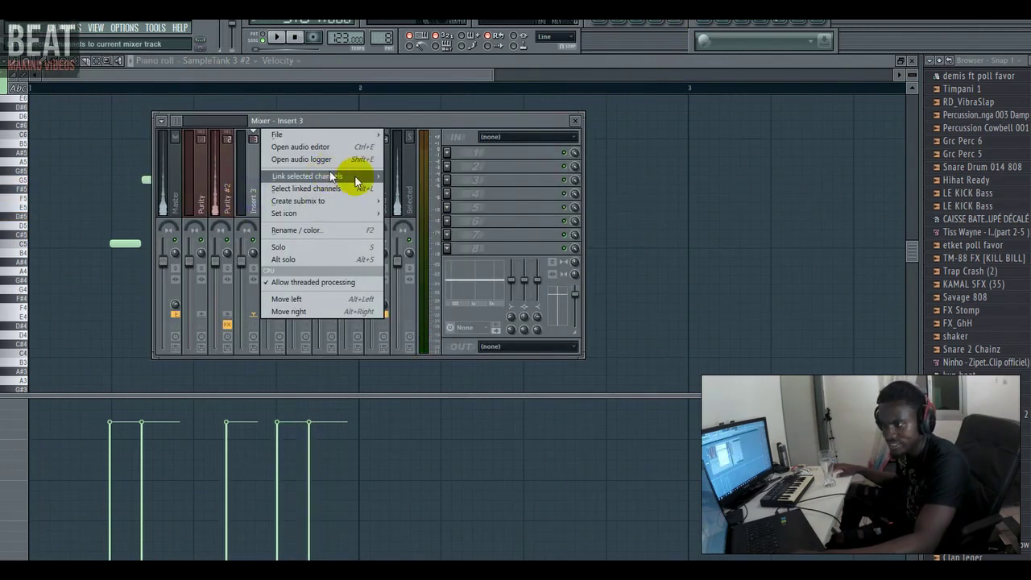
pyautogui.click(415, 176)
# Load Fruity Reeverb 2 in the second effect slot of the SampleTank 3 #2 mixer track and close its window.
pyautogui.click(449, 166)
pyautogui.moveTo(483, 179)
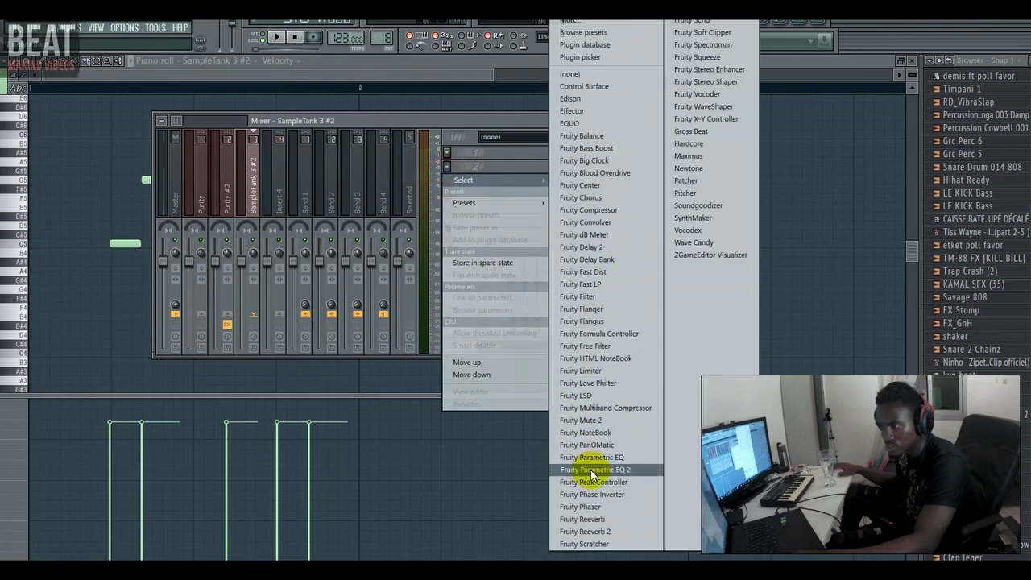
pyautogui.click(605, 534)
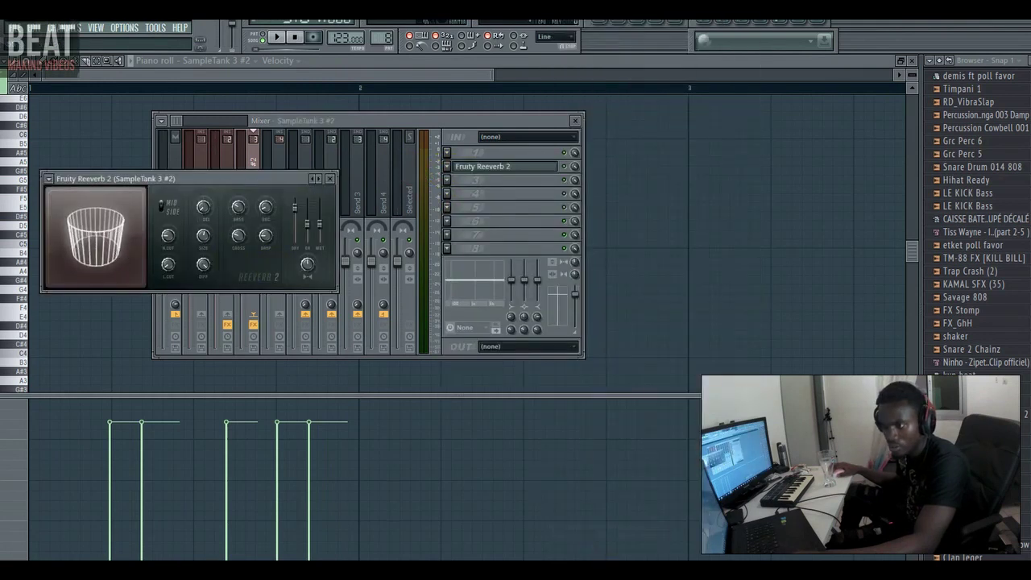
pyautogui.click(329, 178)
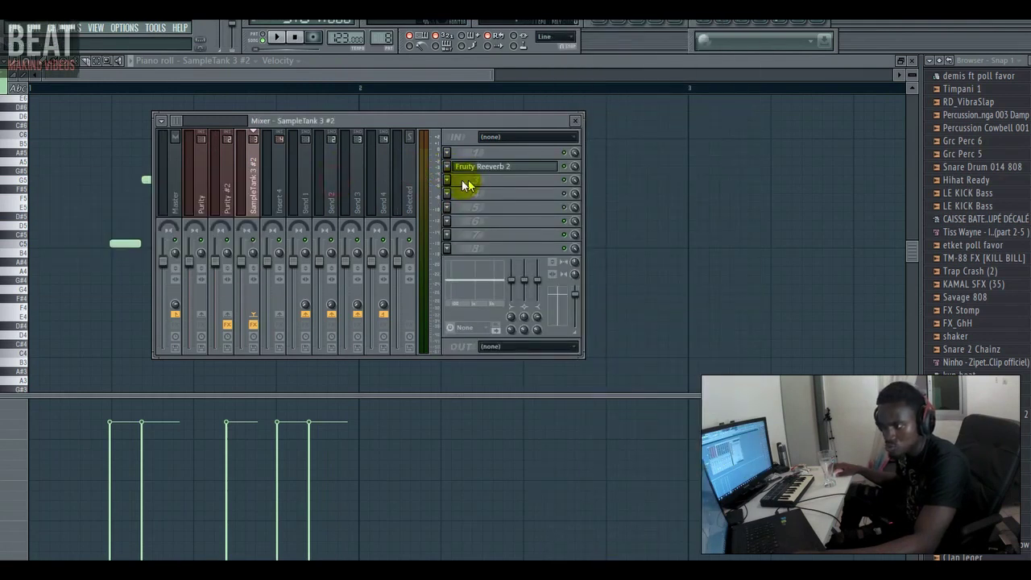
# Load Fruity Multiband Compressor in the third effect slot of the SampleTank 3 #2 mixer track.
pyautogui.click(454, 184)
pyautogui.click(644, 460)
pyautogui.click(547, 244)
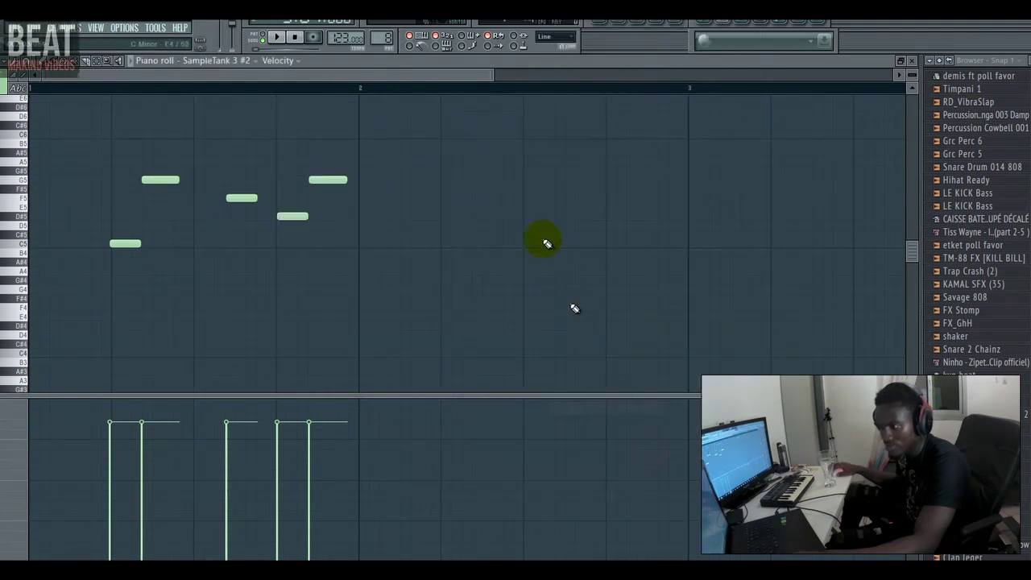
# Replace the Fruity Multiband Compressor in the third effect slot with Fruity Parametric EQ 2.
pyautogui.click(690, 22)
pyautogui.click(470, 182)
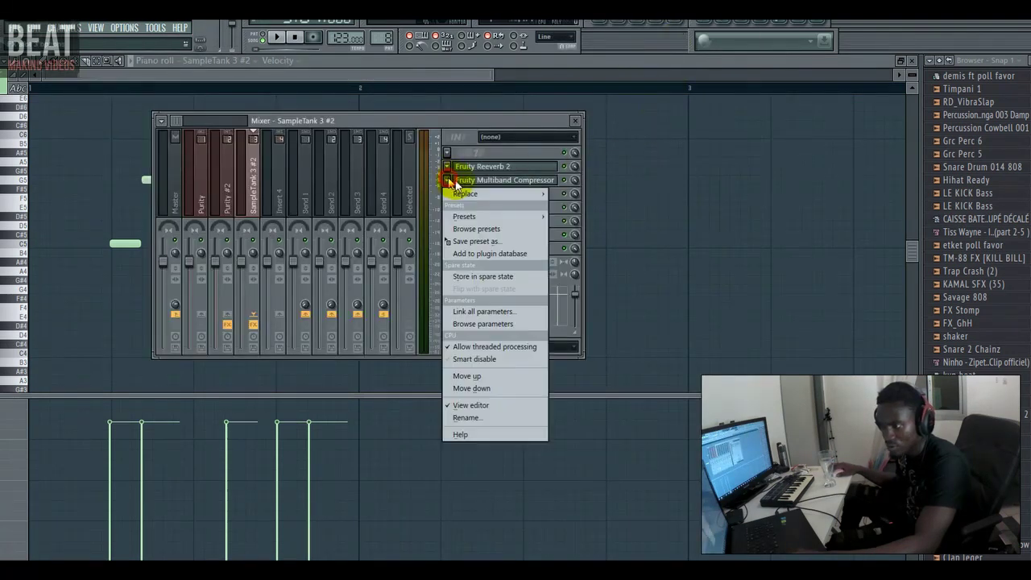
pyautogui.moveTo(475, 194)
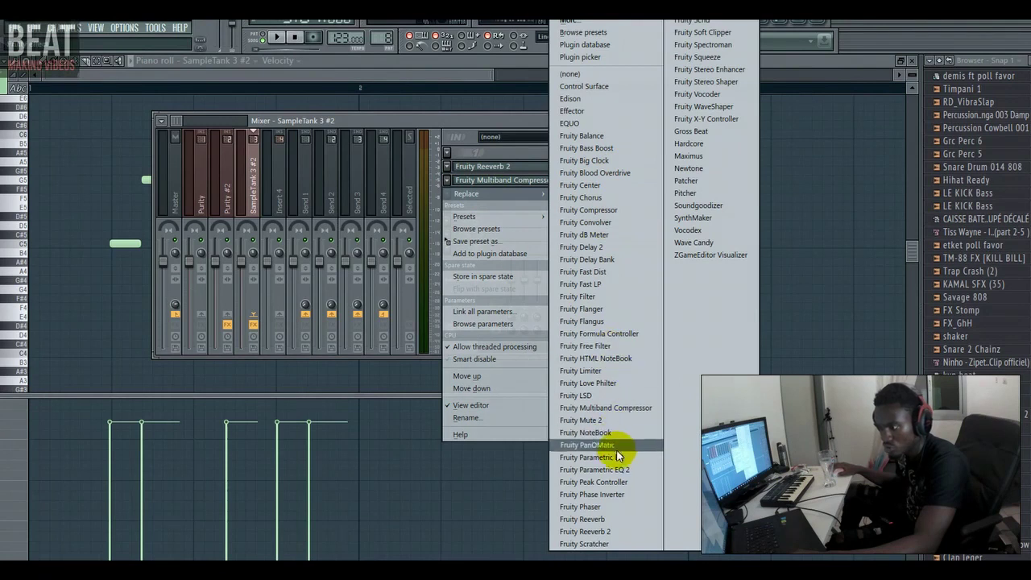
pyautogui.click(621, 471)
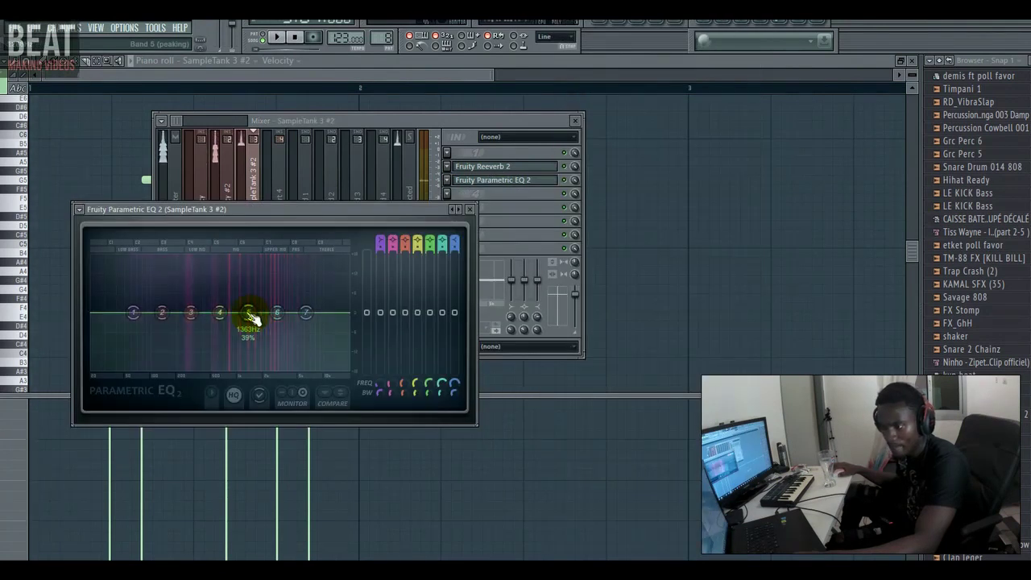
# Boost band 5 of the Parametric EQ 2 slightly during playback and lower the SampleTank 3 #2 mixer track's volume.
pyautogui.press('space')
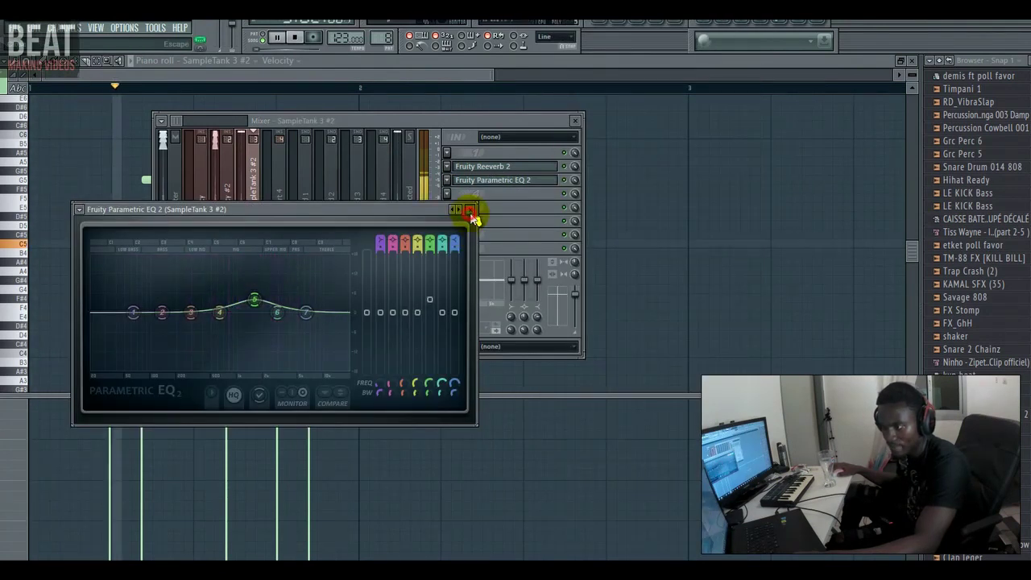
pyautogui.click(469, 209)
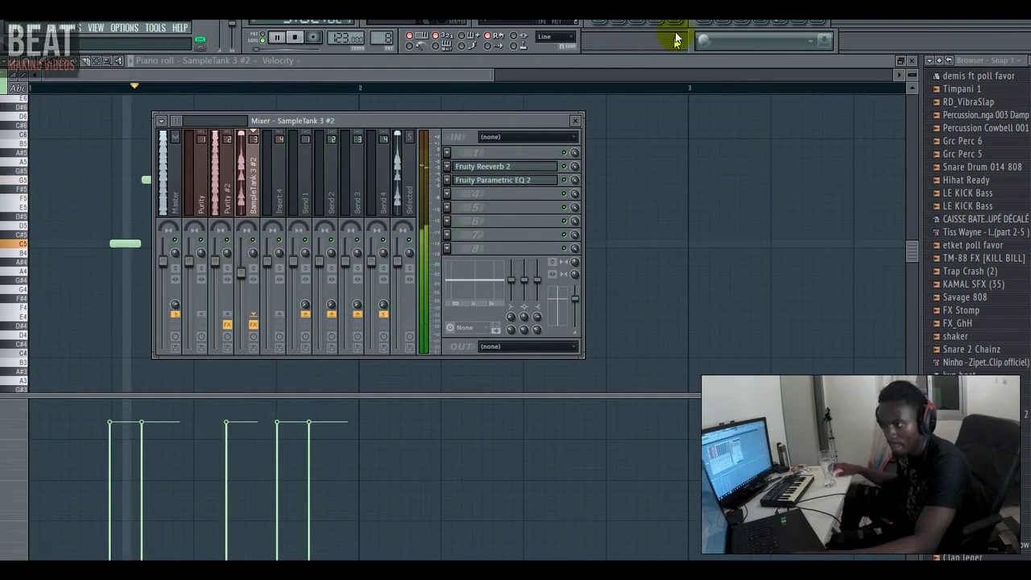
pyautogui.press('F6')
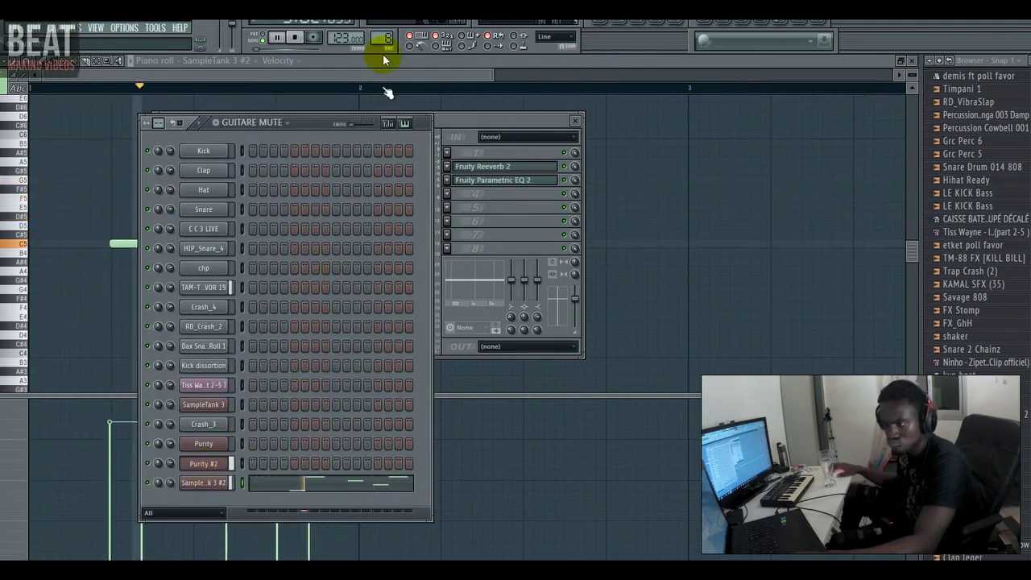
pyautogui.click(368, 76)
# Add a short G#4 note ahead of the C5 note in bar 1 of the piano roll.
pyautogui.press('space')
pyautogui.press('space')
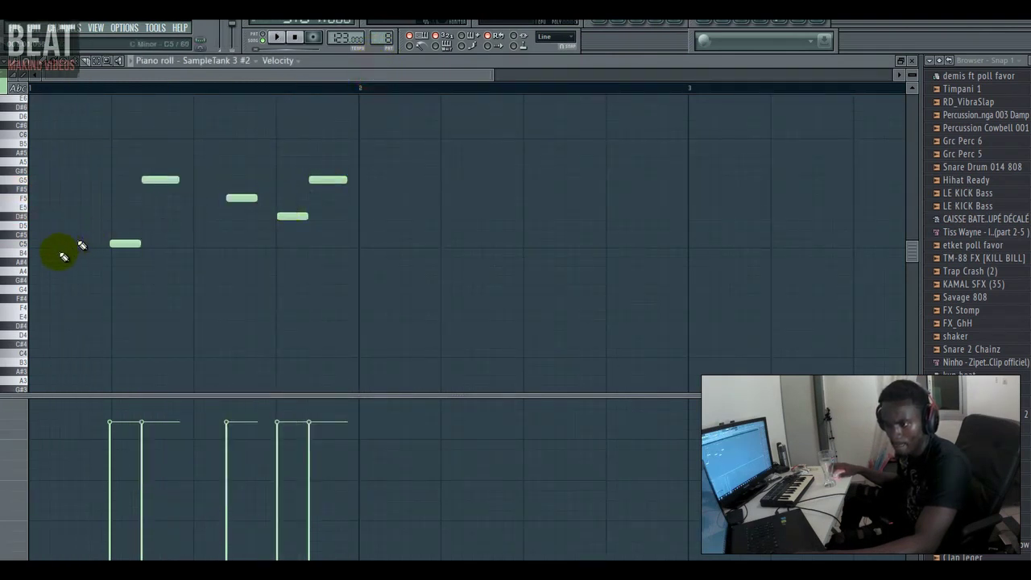
pyautogui.press('space')
pyautogui.moveTo(71, 271); pyautogui.dragTo(76, 284)
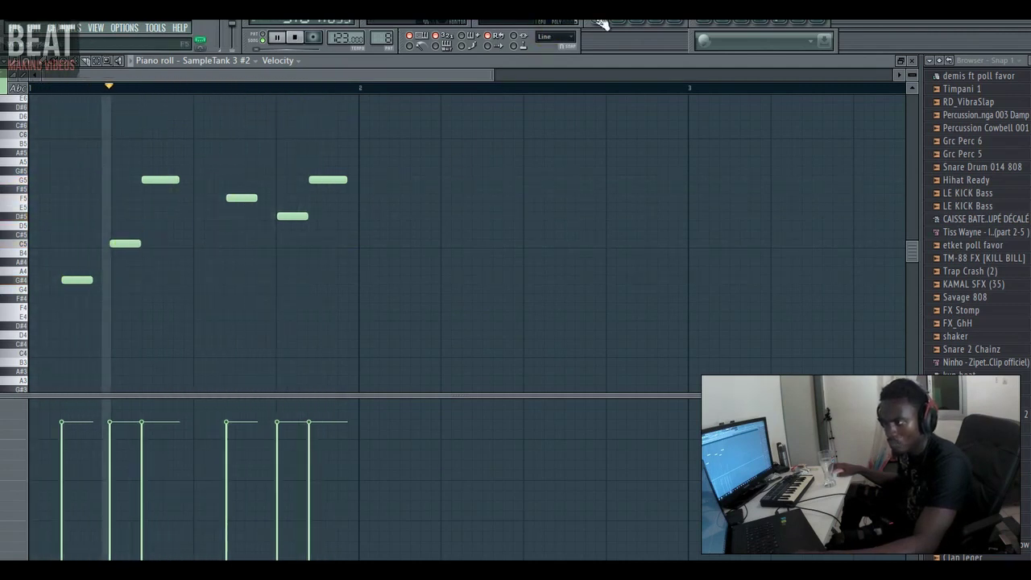
# Extend the playlist loop to bars 3 and 4, and duplicate all bar 1 notes except the G#4 into bar 2.
pyautogui.press('F5')
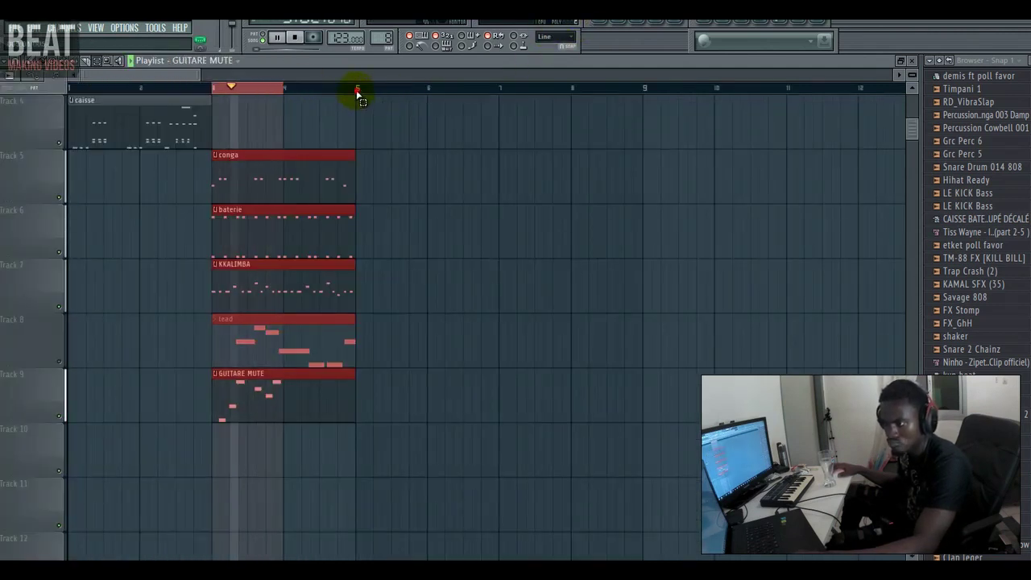
pyautogui.press('F7')
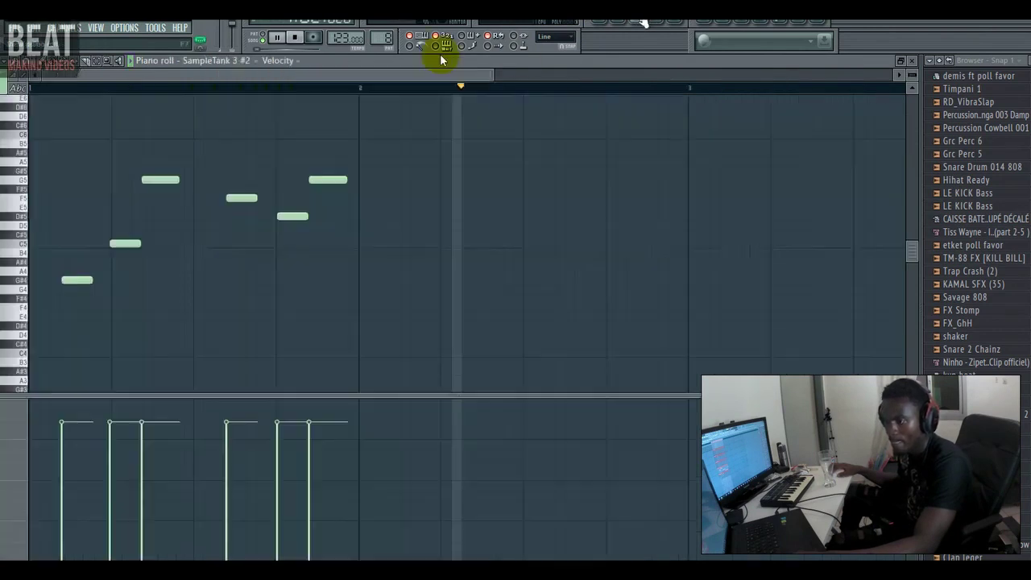
pyautogui.moveTo(103, 159); pyautogui.dragTo(456, 244)
pyautogui.hotkey('ctrl', 'b')
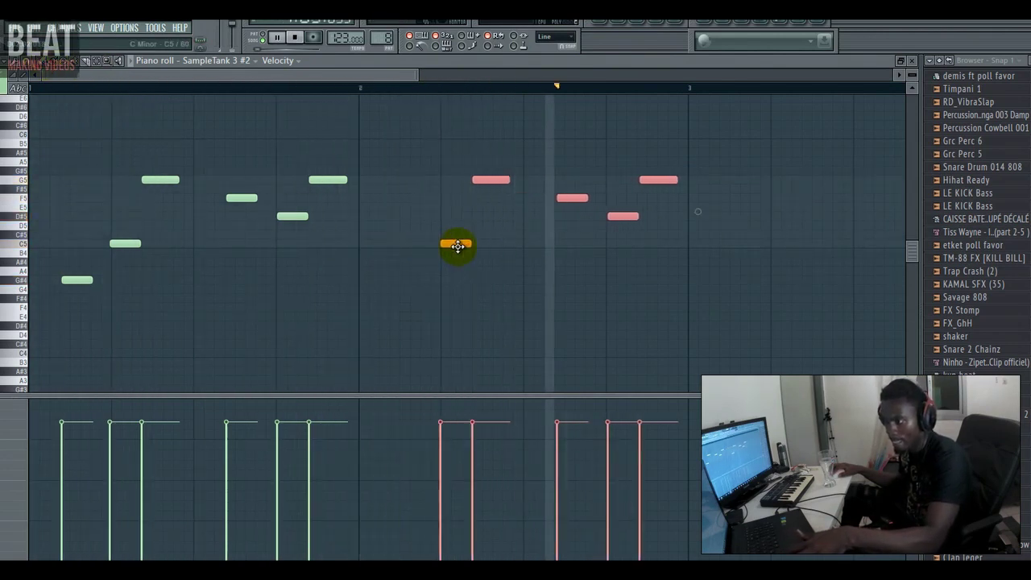
pyautogui.click(431, 213)
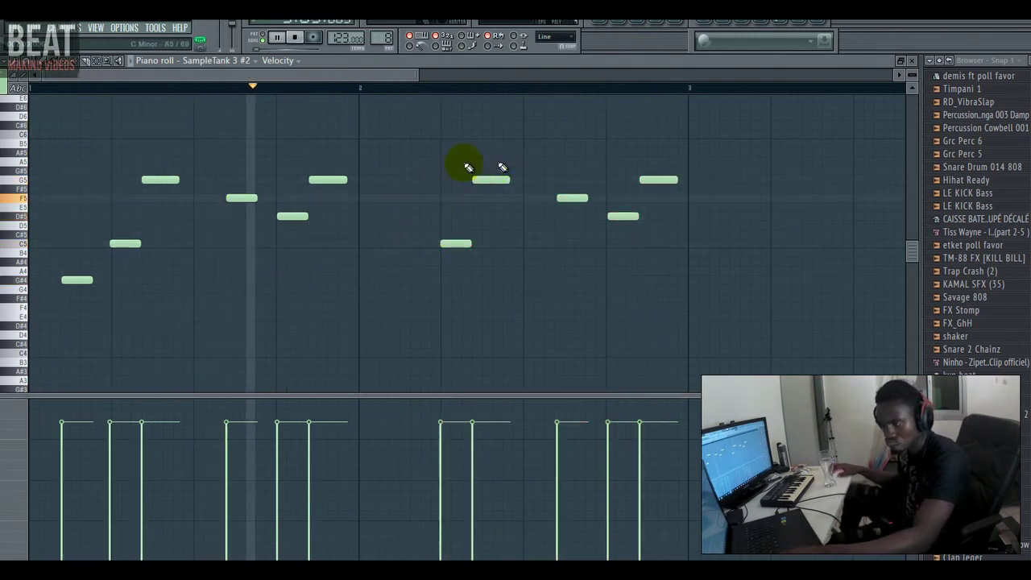
# Try a G4 note at the start of bar 2, remove it, and replay the phrase while auditioning C5.
pyautogui.click(373, 291)
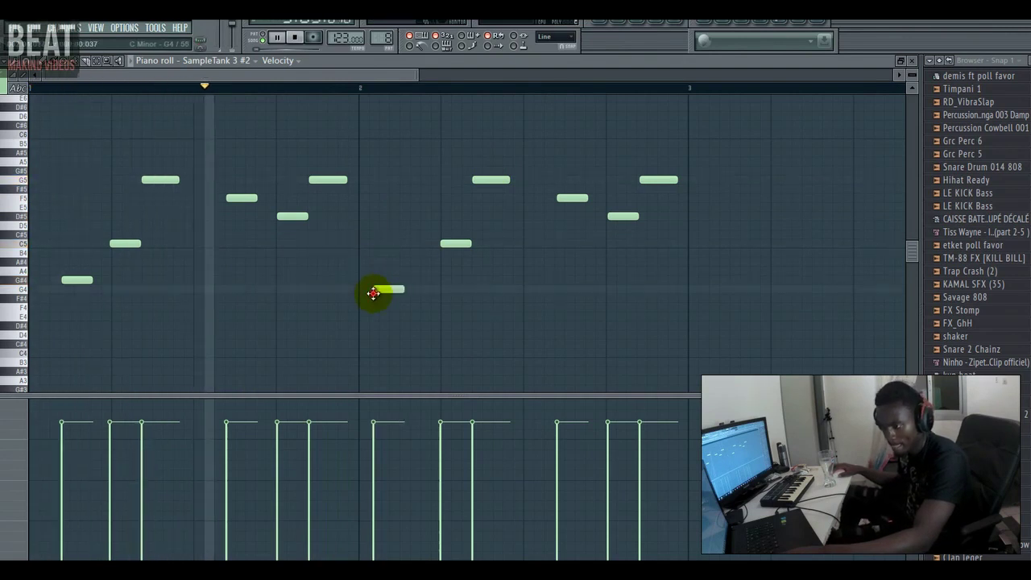
pyautogui.press('space')
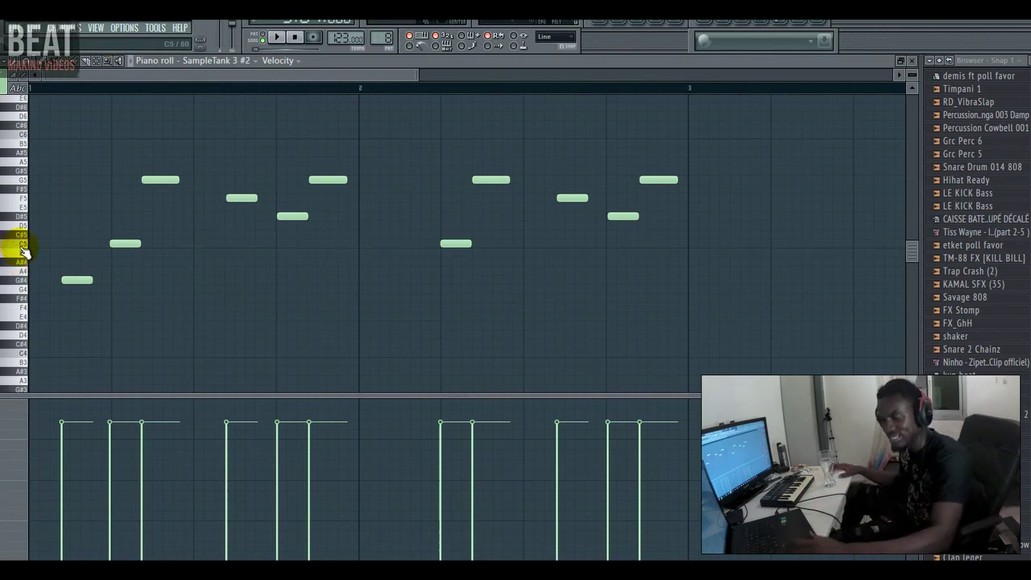
pyautogui.press('space')
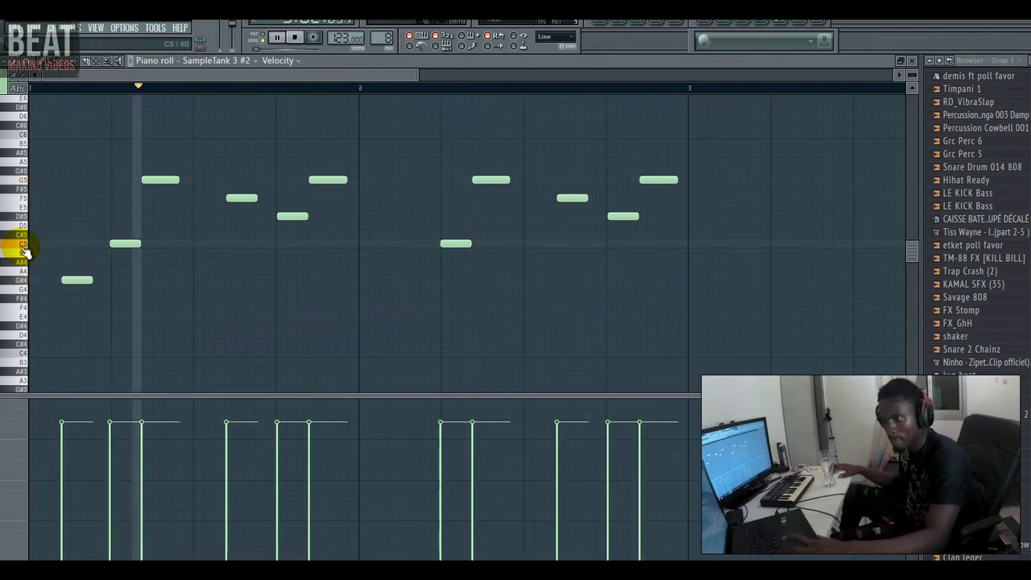
pyautogui.press('space')
pyautogui.press('space')
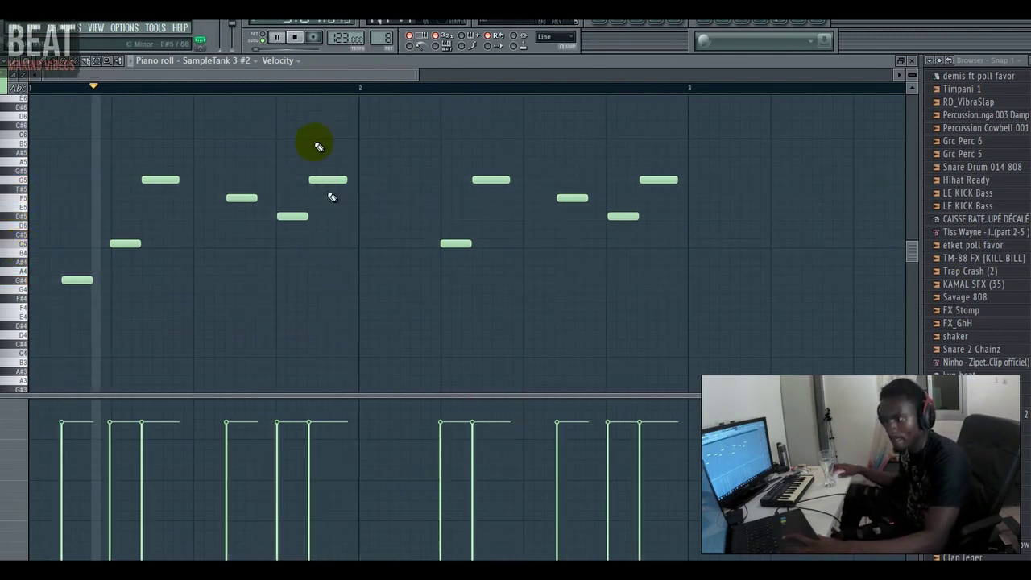
# Add a short C5 note at the end of bar 1, plus short G#4 and A#4 notes leading into bar 2's C5.
pyautogui.click(346, 244)
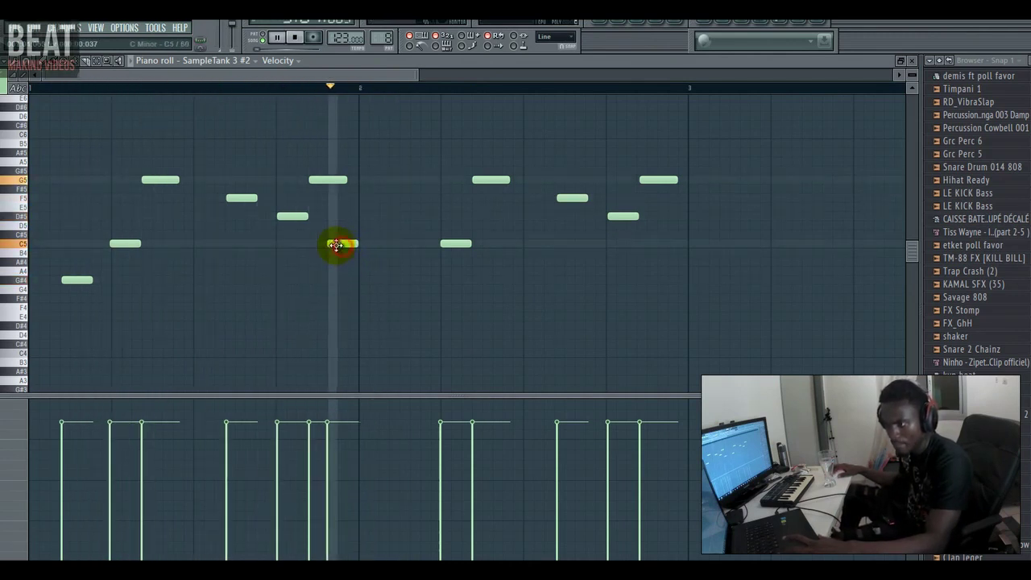
pyautogui.moveTo(350, 244); pyautogui.dragTo(357, 243)
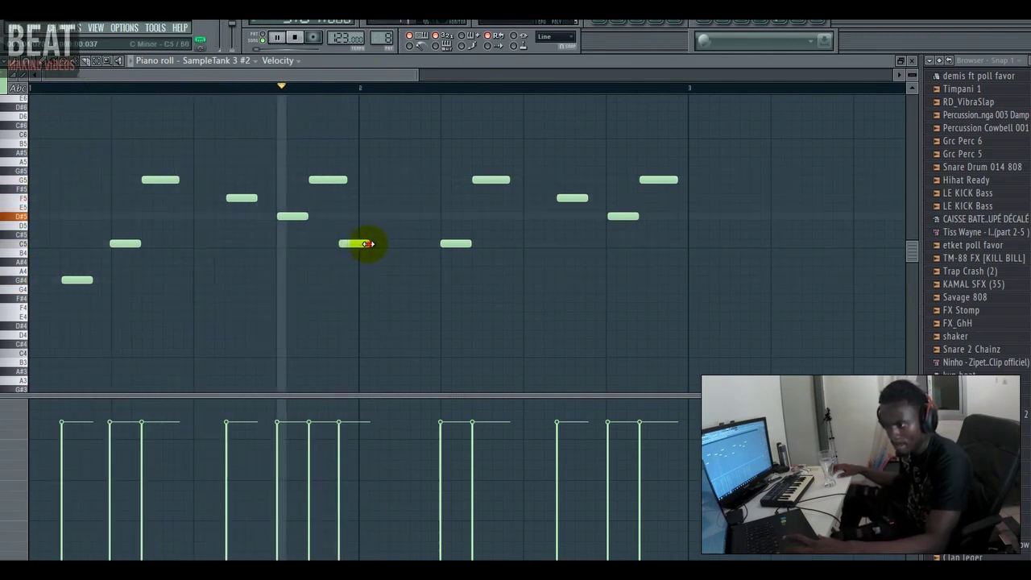
pyautogui.click(388, 269)
pyautogui.press('space')
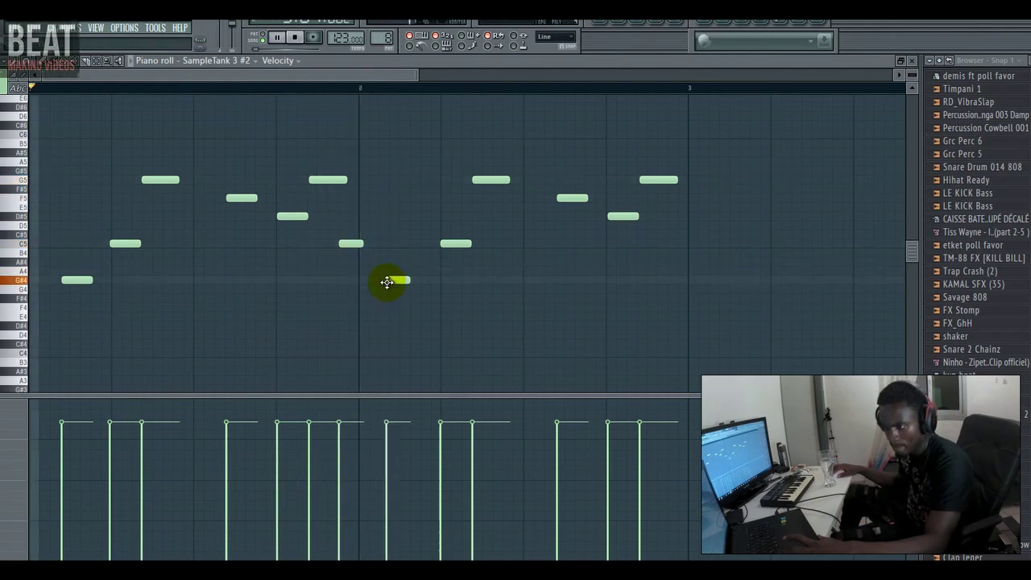
pyautogui.press('space')
pyautogui.click(425, 298)
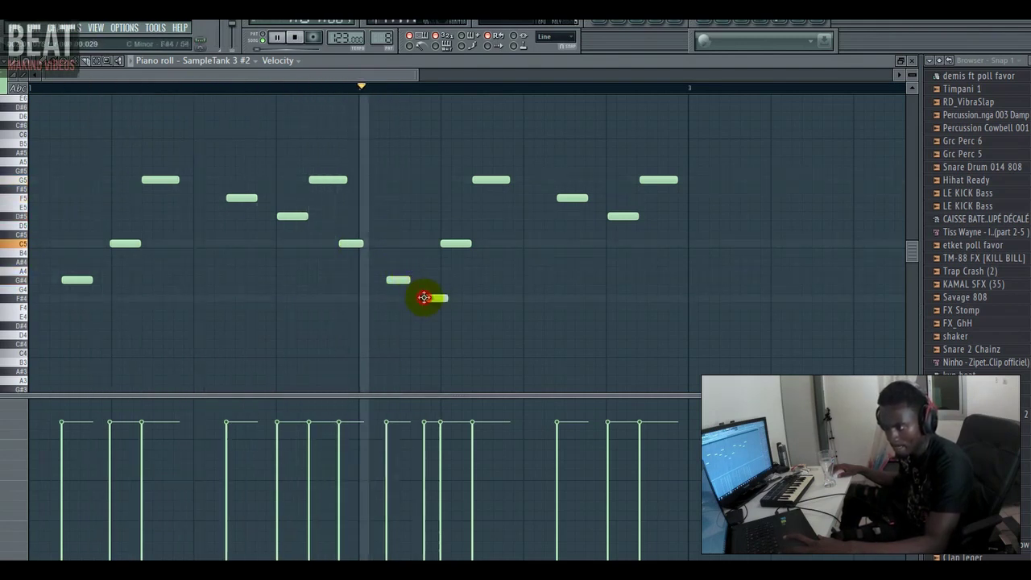
pyautogui.moveTo(424, 298); pyautogui.dragTo(419, 260)
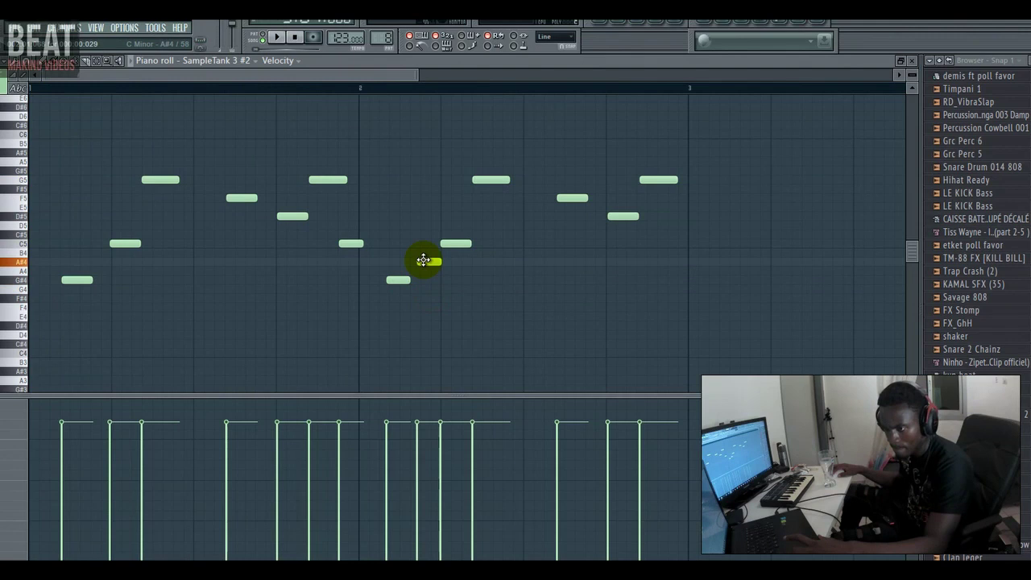
# Replay the transition into bar 2 and delete the C5 note at the end of bar 1.
pyautogui.click(362, 86)
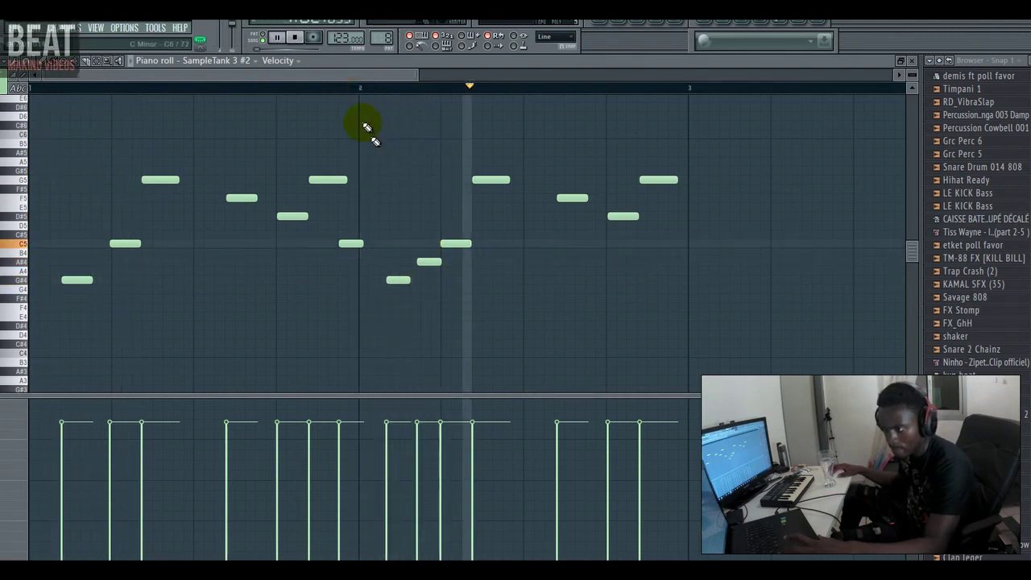
pyautogui.click(350, 87)
pyautogui.press('space')
pyautogui.press('space')
pyautogui.rightClick(353, 243)
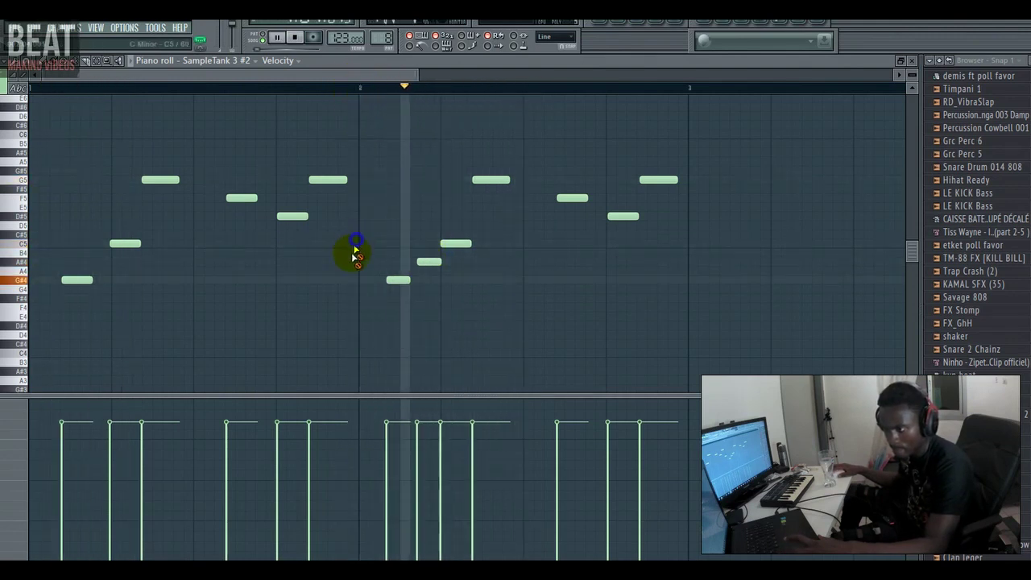
# Lower bar 2's first note to G4 slightly later in time, and delete the A#4 note in the middle of bar 1.
pyautogui.moveTo(393, 281)
pyautogui.mouseDown()
pyautogui.moveTo(396, 316)
pyautogui.moveTo(399, 287)
pyautogui.mouseUp()
pyautogui.press('space')
pyautogui.press('space')
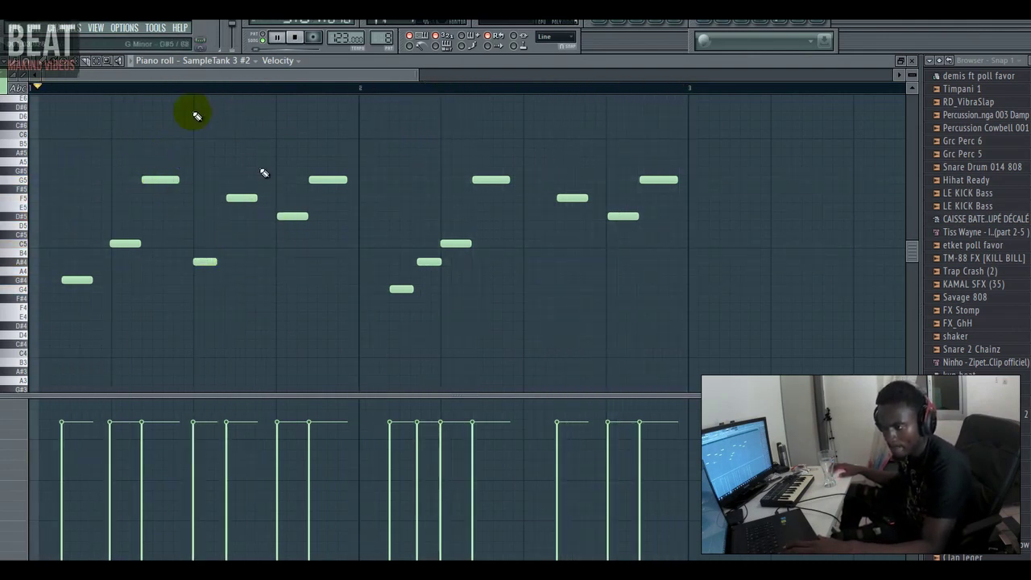
pyautogui.rightClick(203, 260)
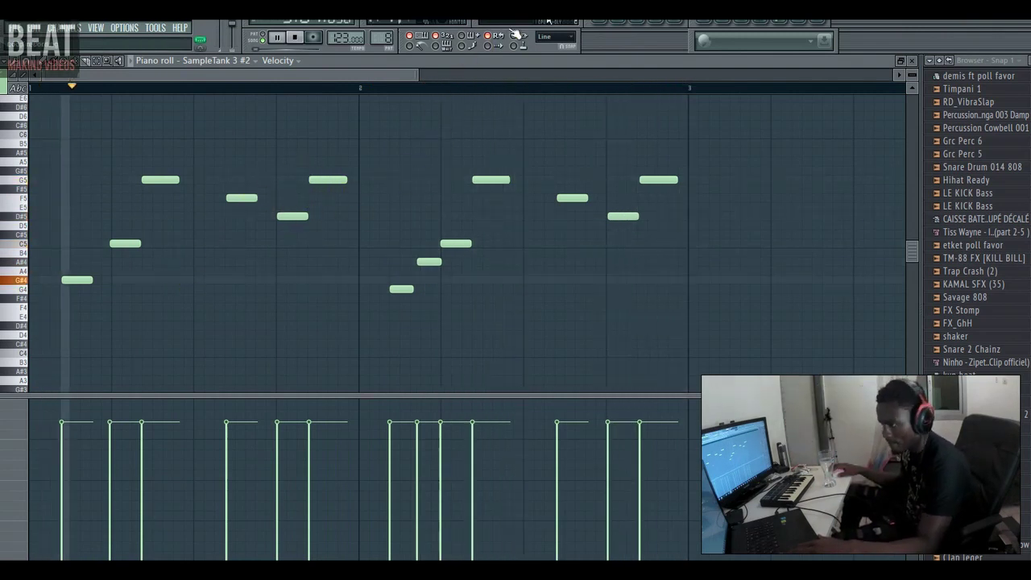
# Move the KKALIMBA clip to bar 5 in the playlist and replay from the middle of bar 2.
pyautogui.press('F5')
pyautogui.press('F5')
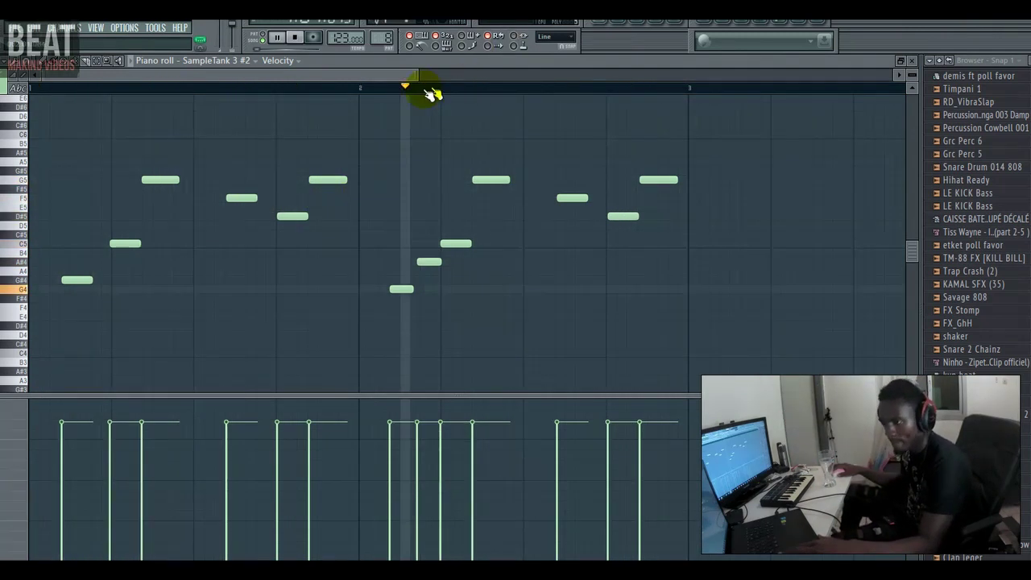
pyautogui.click(555, 30)
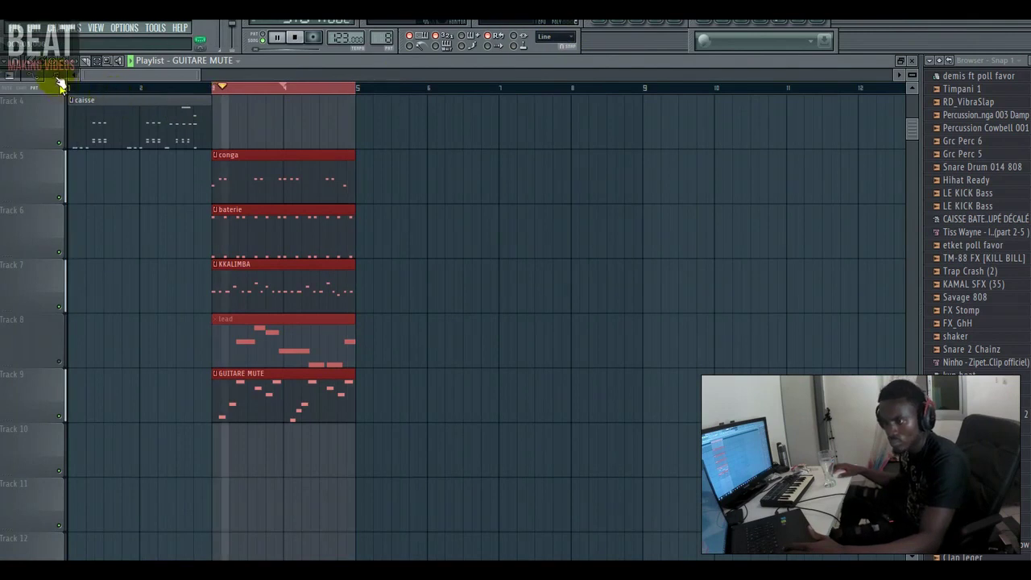
pyautogui.click(440, 289)
pyautogui.moveTo(274, 283); pyautogui.dragTo(403, 288)
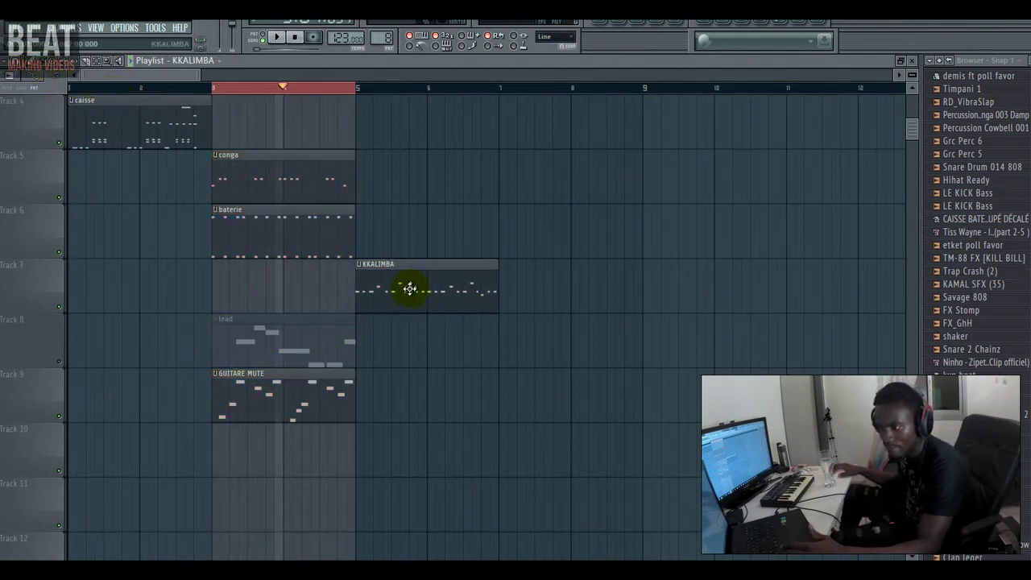
pyautogui.press('space')
pyautogui.scroll(2, 336, 239)
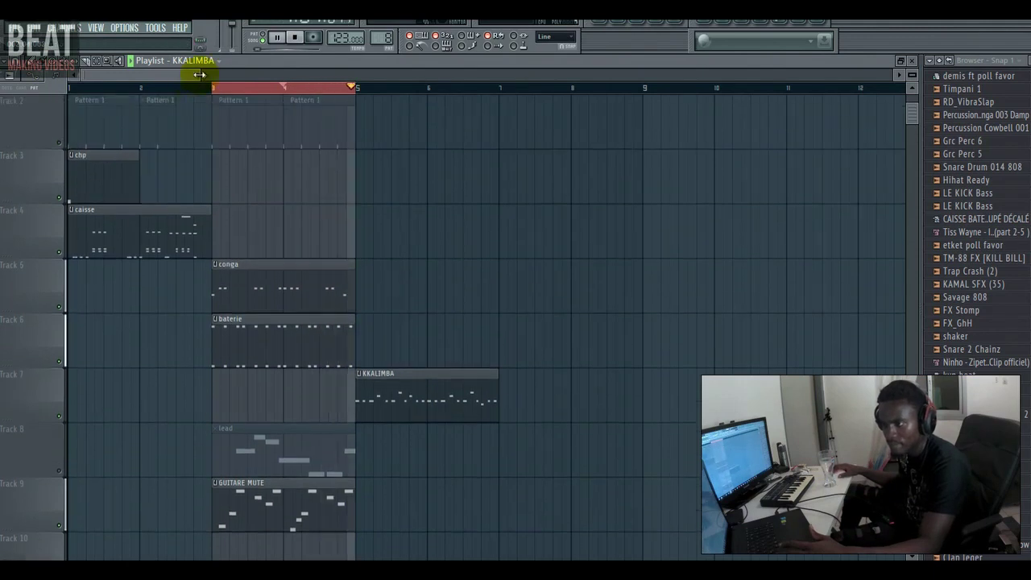
pyautogui.moveTo(199, 74); pyautogui.dragTo(218, 75)
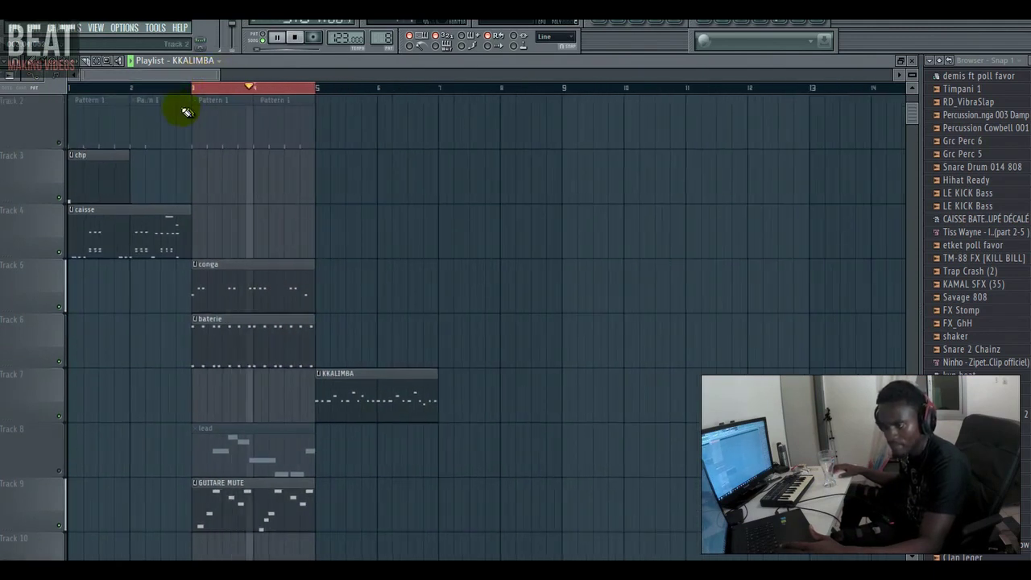
pyautogui.click(160, 89)
pyautogui.press('space')
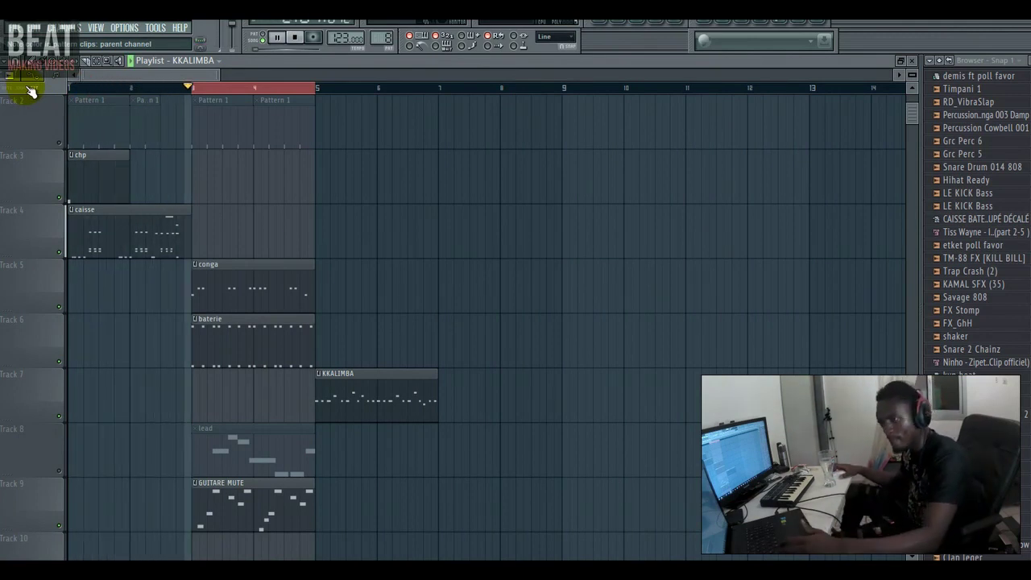
# Move the KKALIMBA clip to bar 7 and place copies of the GUITARE MUTE, baterie and conga clips at bar 5.
pyautogui.click(320, 513)
pyautogui.moveTo(378, 399); pyautogui.dragTo(473, 404)
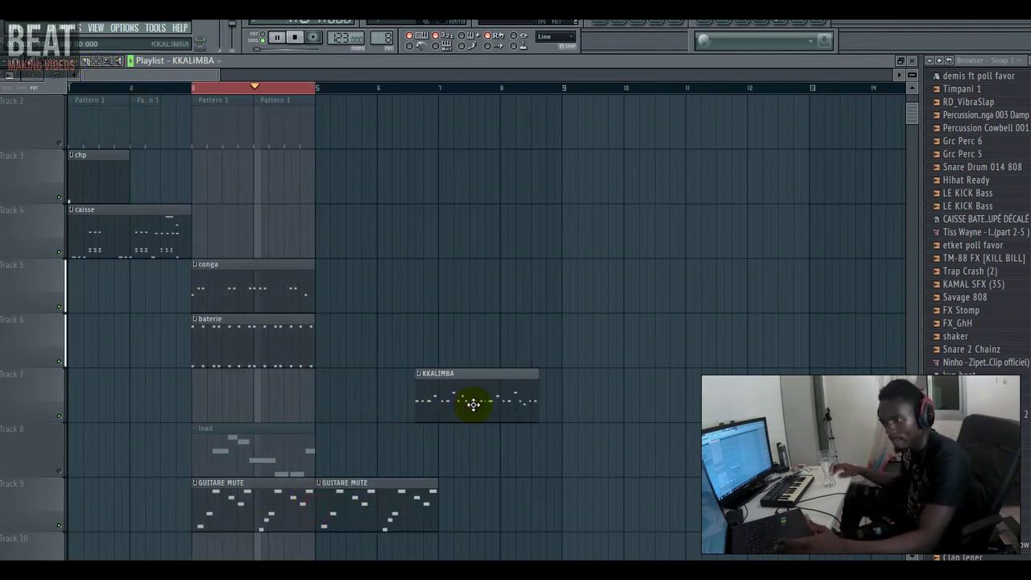
pyautogui.click(245, 342)
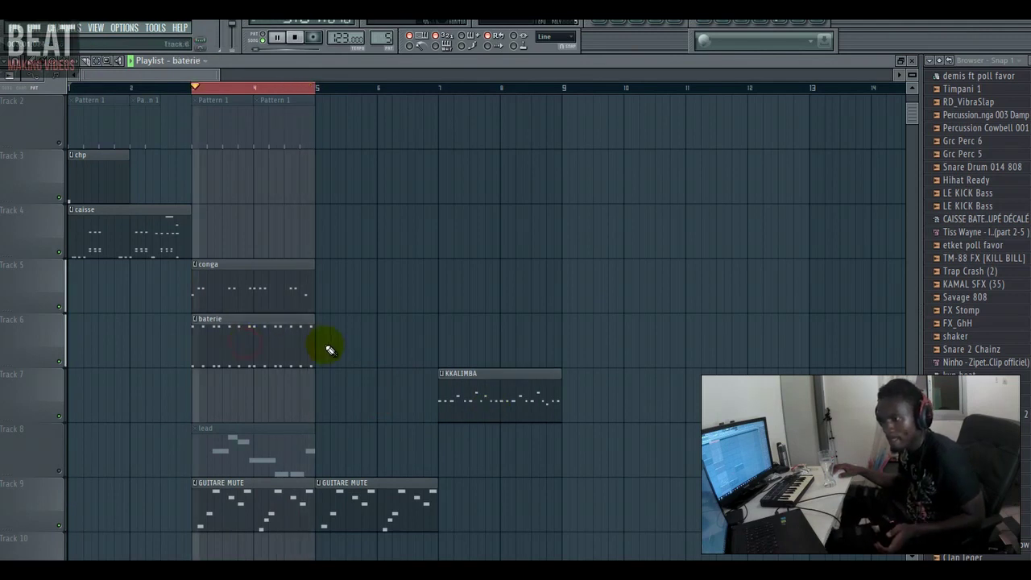
pyautogui.click(317, 344)
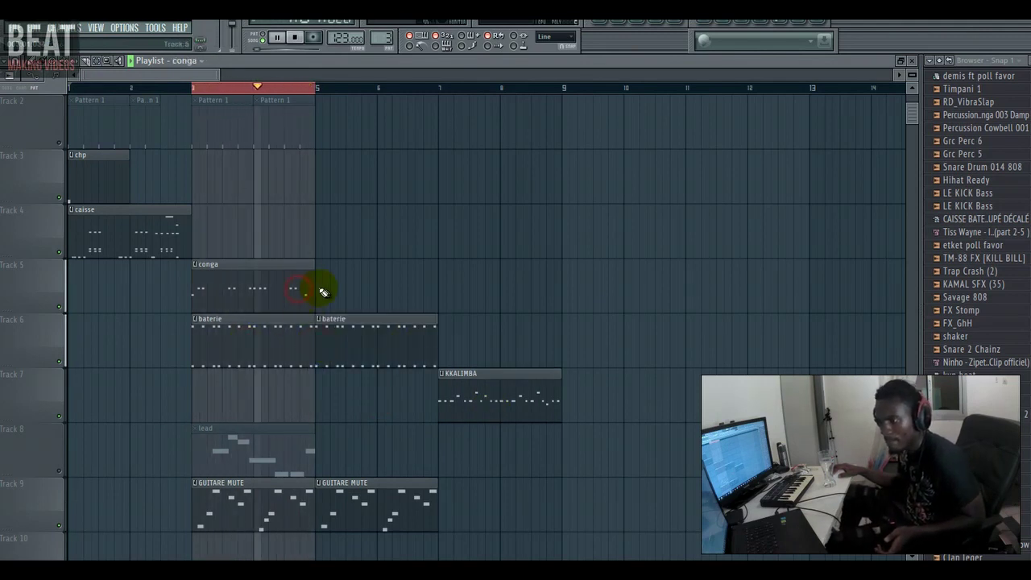
pyautogui.click(317, 288)
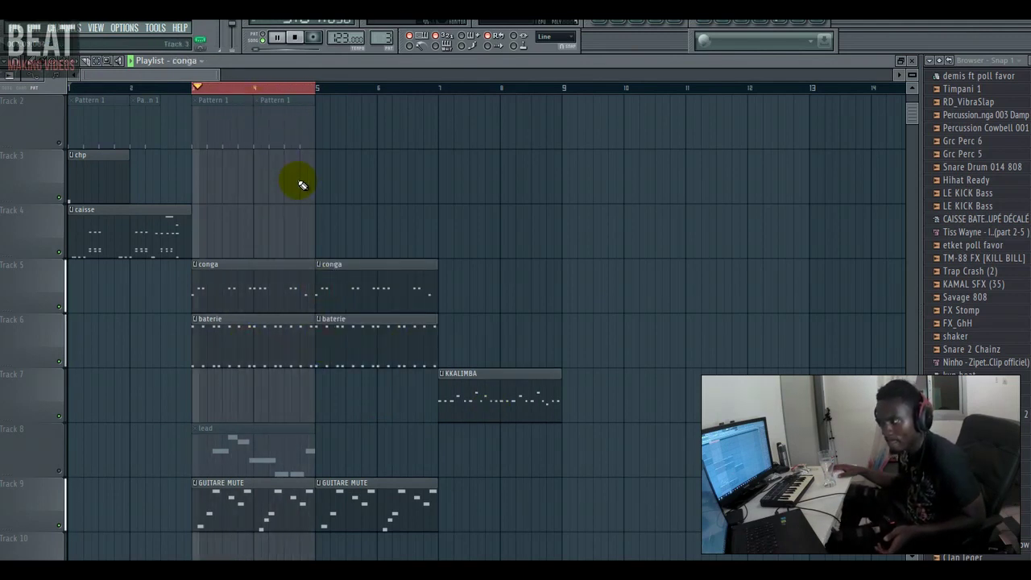
# Relocate the two Pattern 1 clips from bars 3 and 4 to bars 7 and 8, and loop bars 3 through 8.
pyautogui.moveTo(233, 137); pyautogui.dragTo(436, 146)
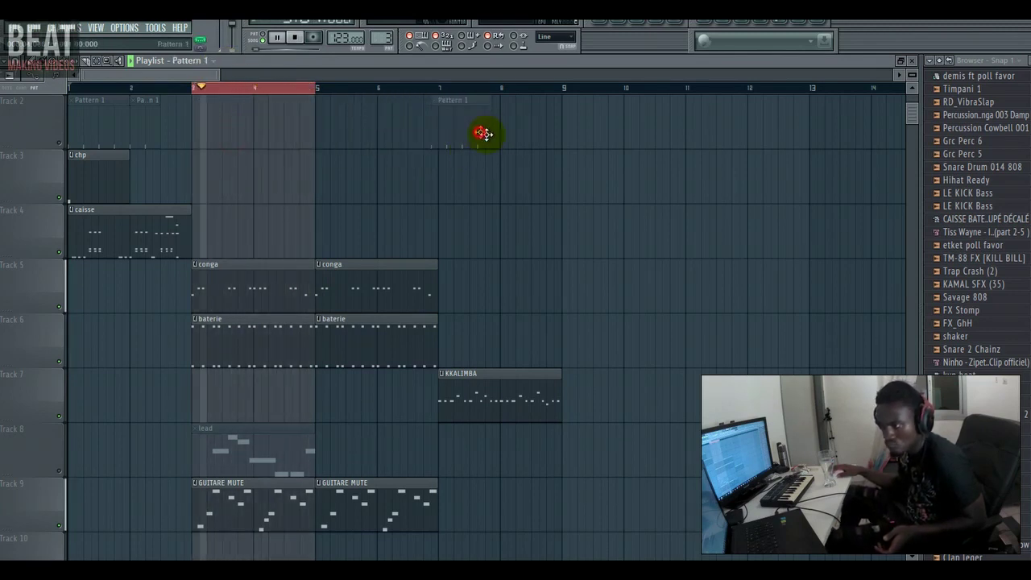
pyautogui.click(503, 136)
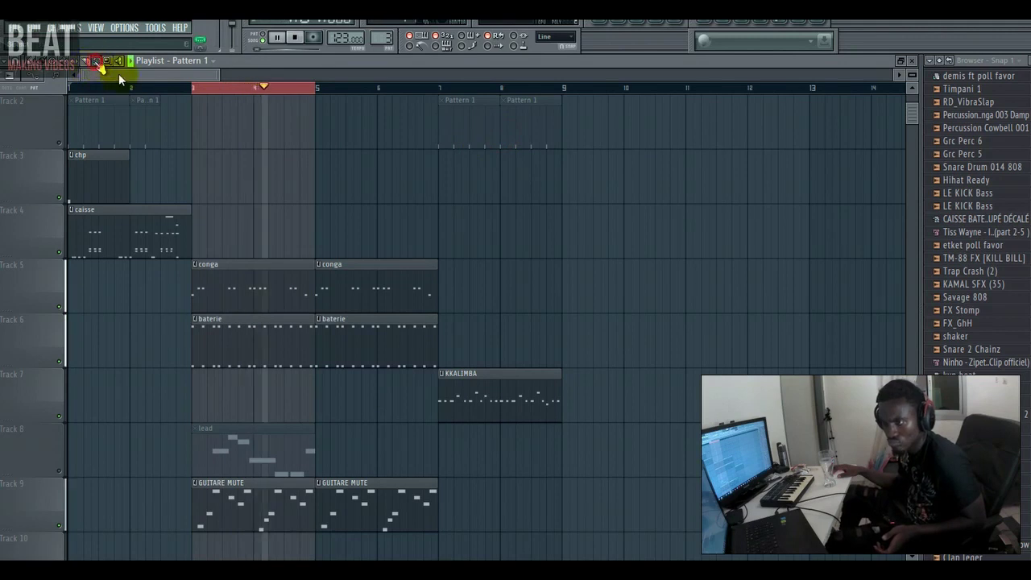
pyautogui.click(466, 143)
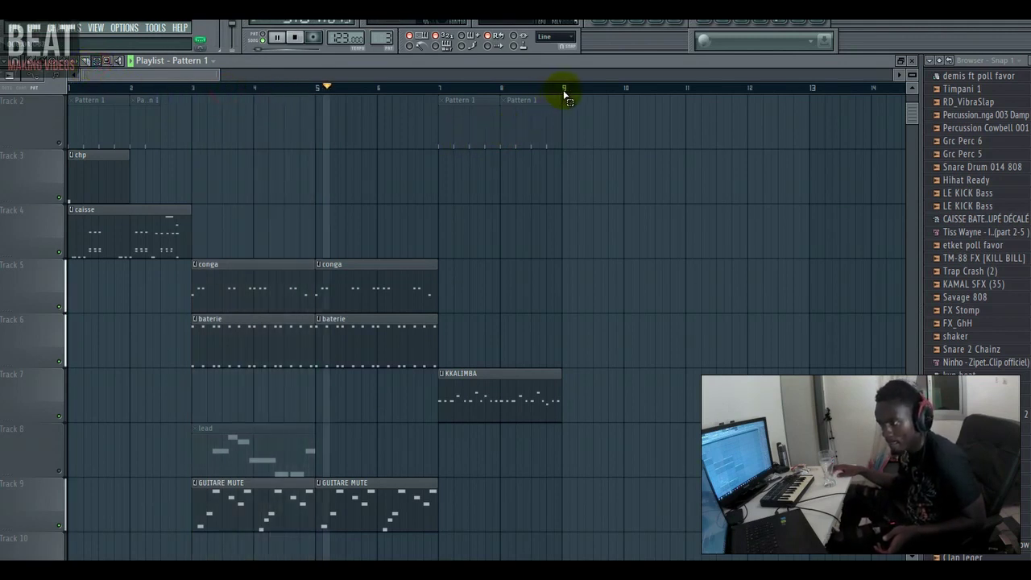
pyautogui.moveTo(566, 95); pyautogui.dragTo(193, 90)
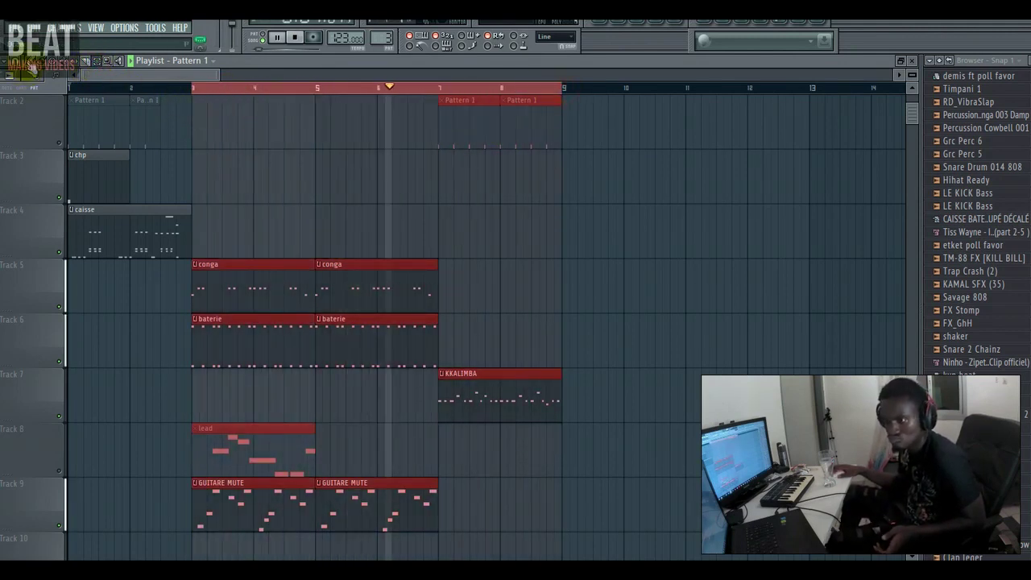
# Place further copies of the conga, baterie and GUITARE MUTE clips at bar 7.
pyautogui.click(424, 288)
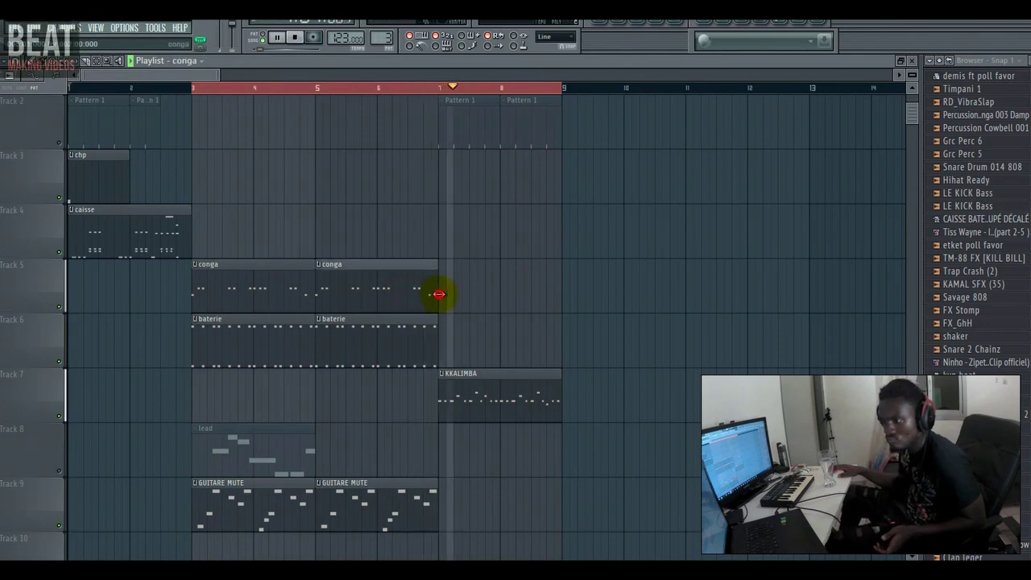
pyautogui.click(441, 290)
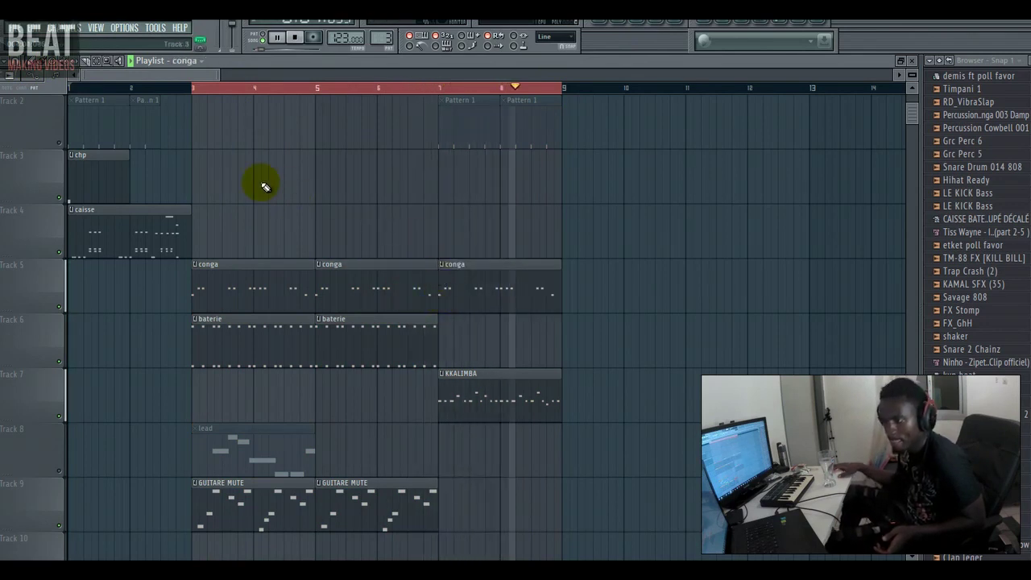
pyautogui.click(440, 345)
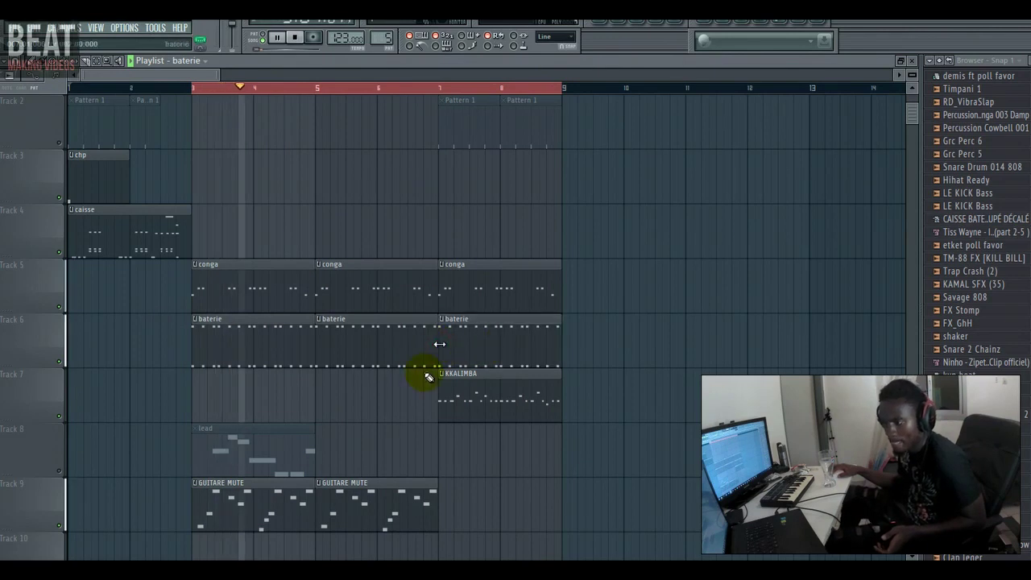
pyautogui.click(441, 508)
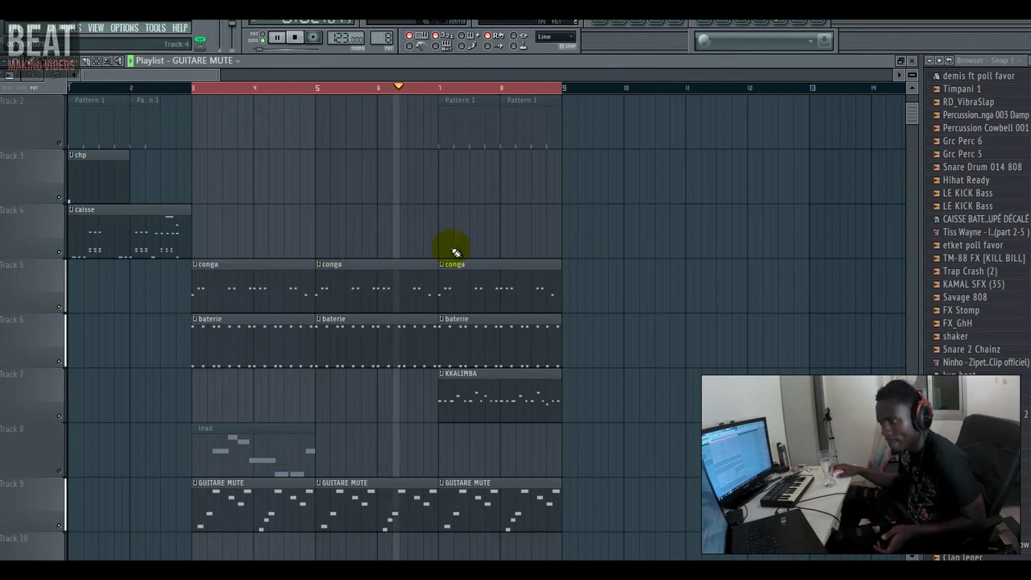
# Place a caisse clip on Track 4 just before bar 7, trim its end to bar 7, and play the transition.
pyautogui.click(142, 228)
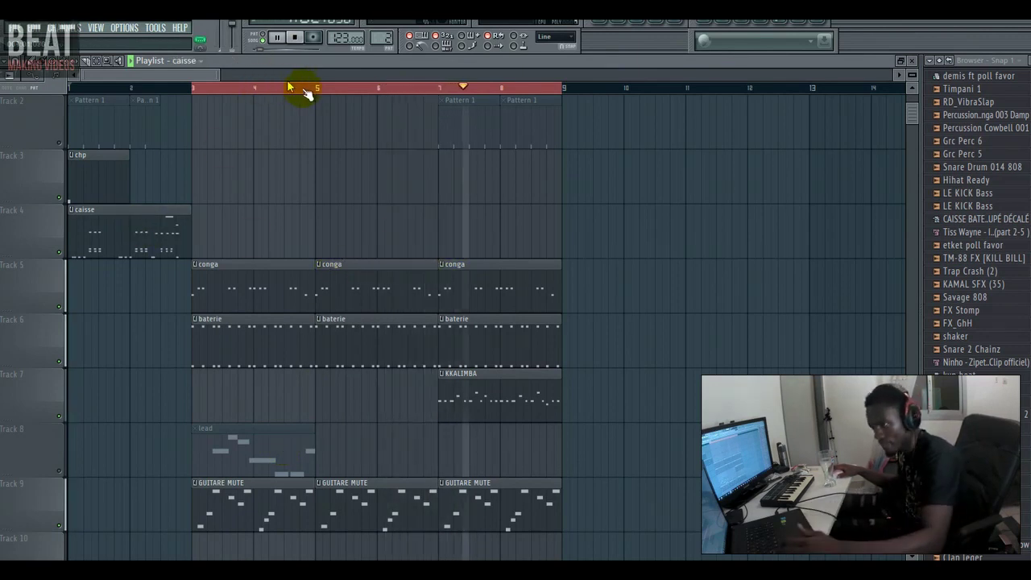
pyautogui.click(317, 87)
pyautogui.click(375, 228)
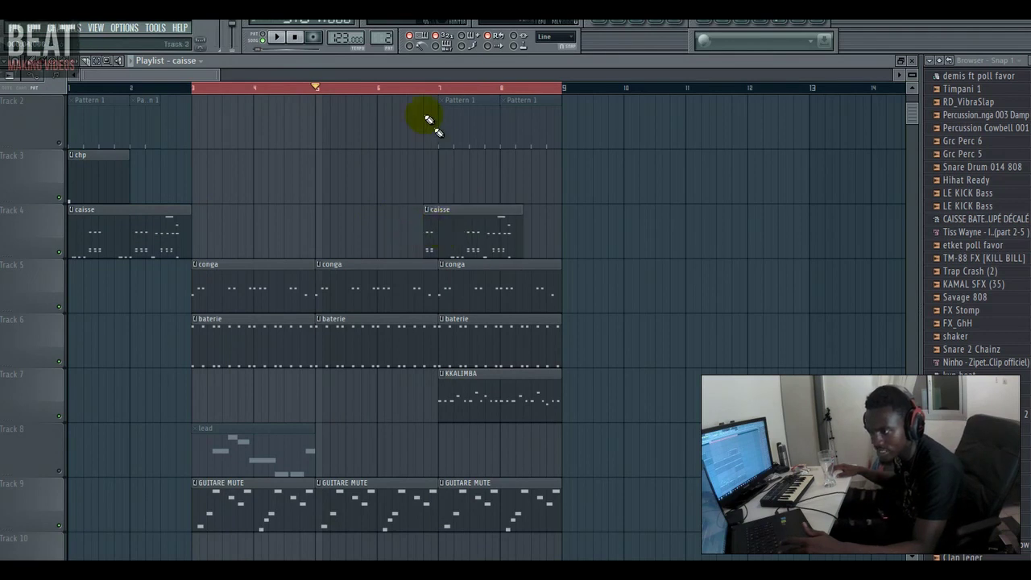
pyautogui.press('space')
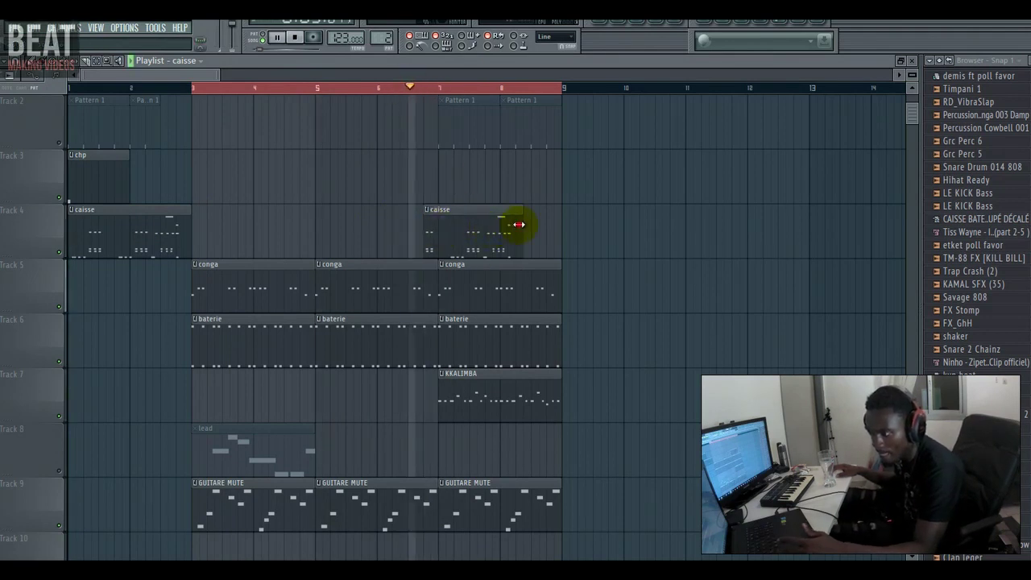
pyautogui.moveTo(519, 225); pyautogui.dragTo(462, 225)
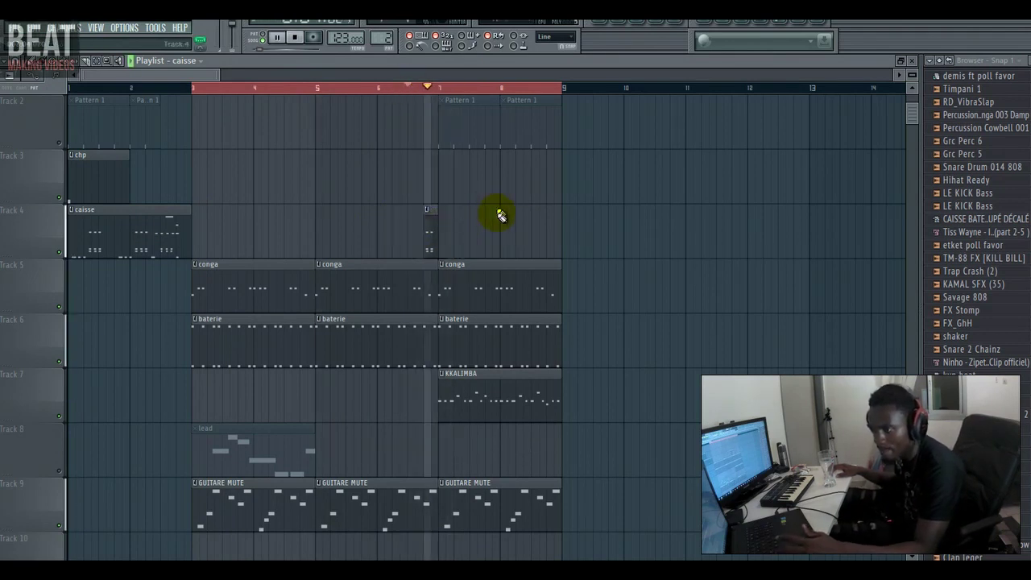
pyautogui.press('space')
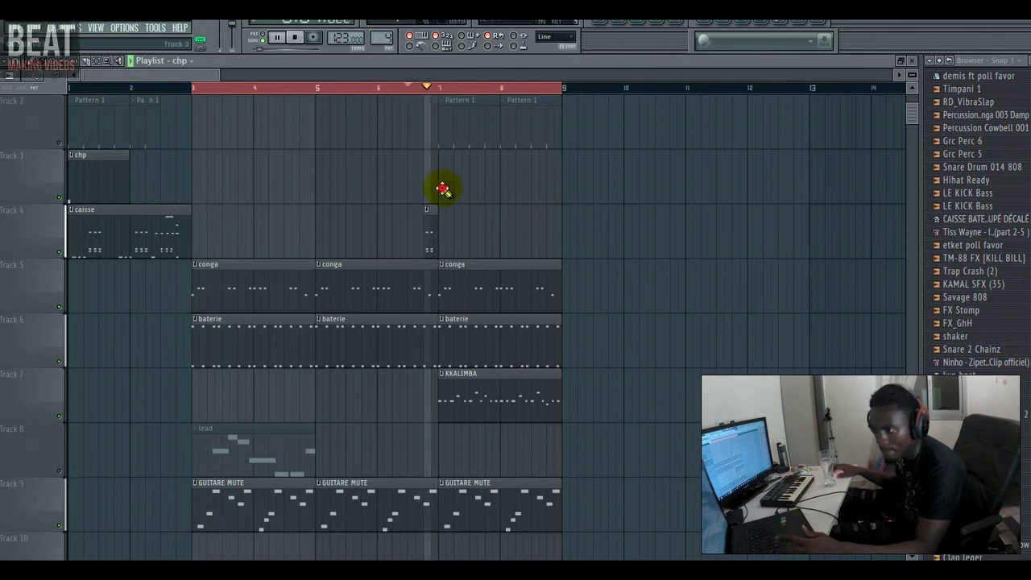
# Place chp clips on Track 3 at bars 7, 3 and 5, and unmute Track 2.
pyautogui.click(443, 188)
pyautogui.click(192, 177)
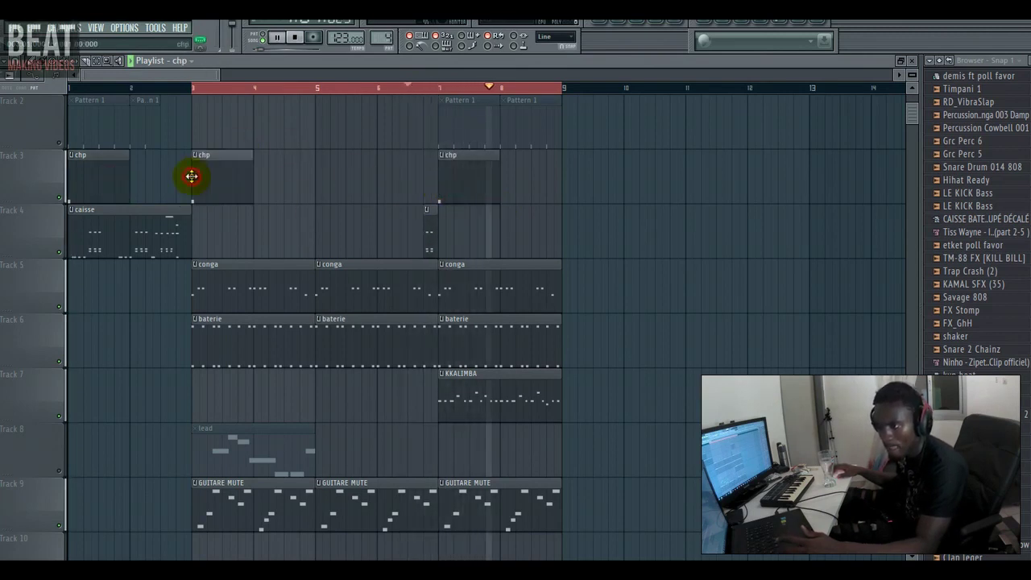
pyautogui.click(316, 189)
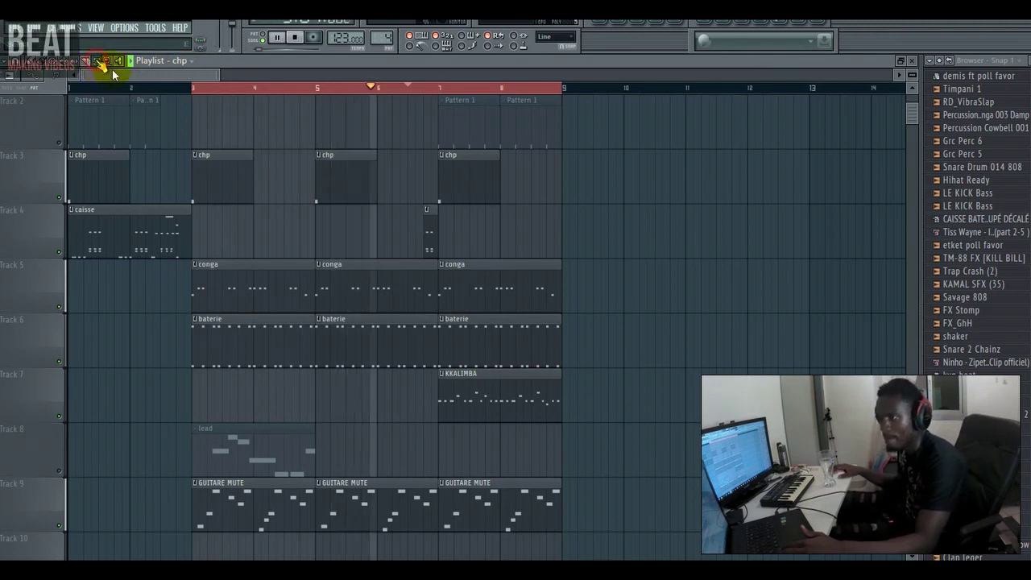
pyautogui.click(58, 143)
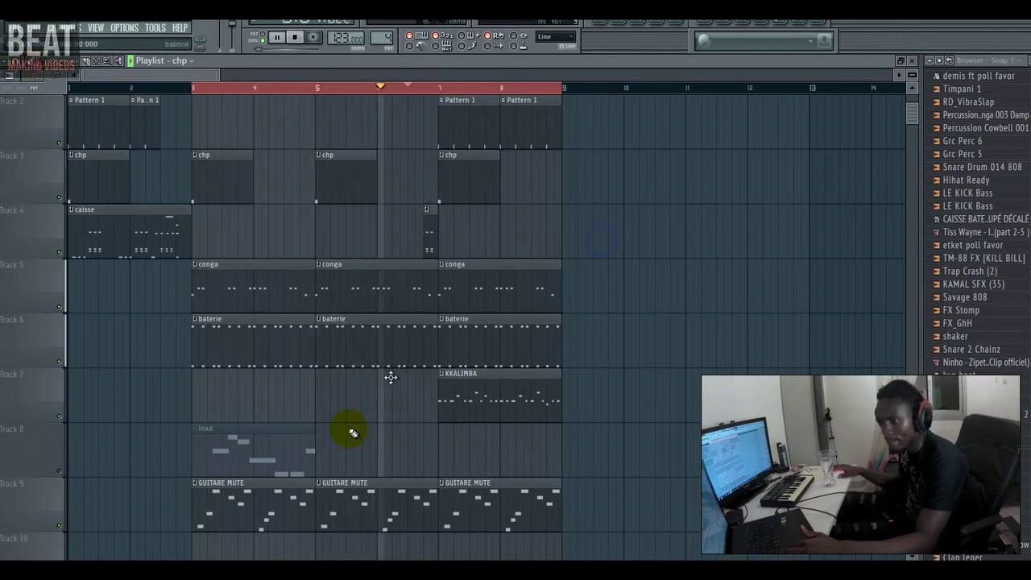
# Unmute Track 8 and delete all notes of the lead pattern from the Purity piano roll.
pyautogui.press('space')
pyautogui.click(59, 472)
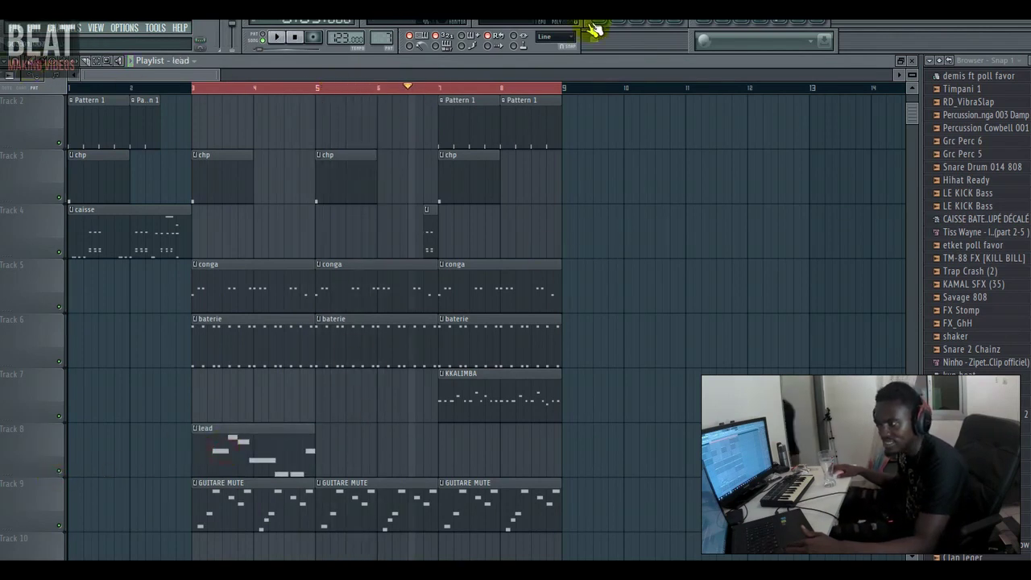
pyautogui.click(622, 26)
pyautogui.click(305, 442)
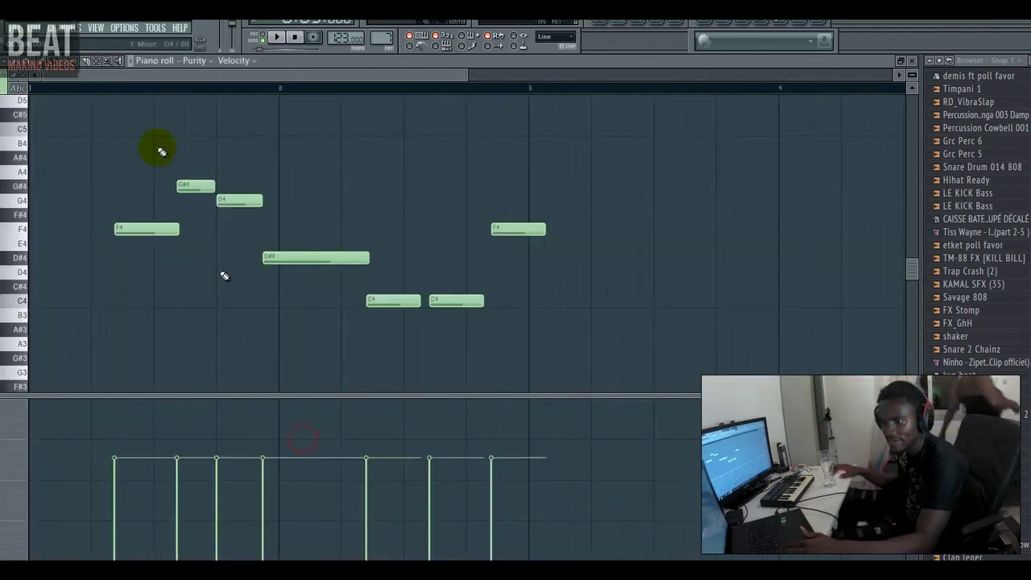
pyautogui.moveTo(119, 161); pyautogui.dragTo(576, 349)
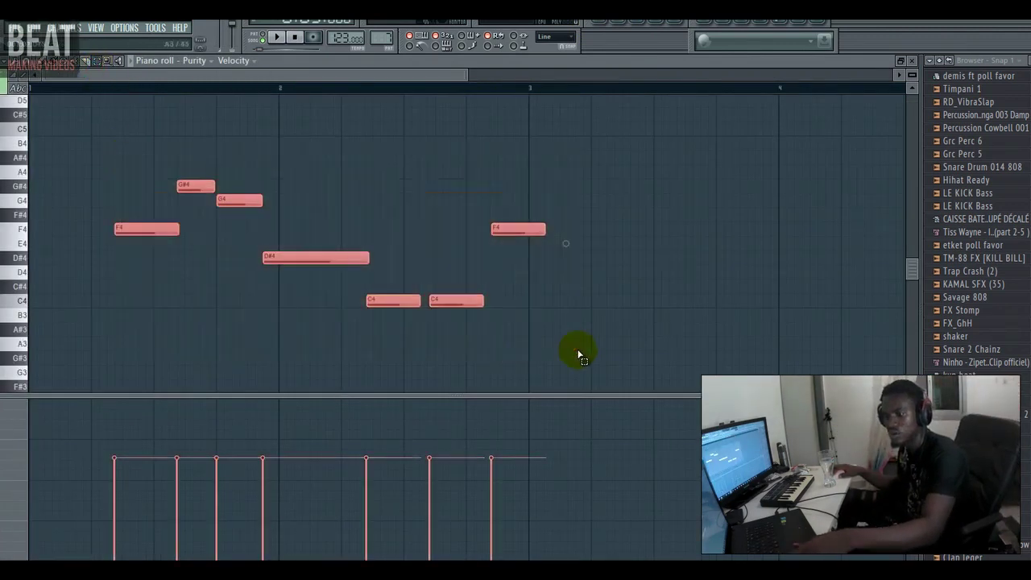
pyautogui.press('Delete')
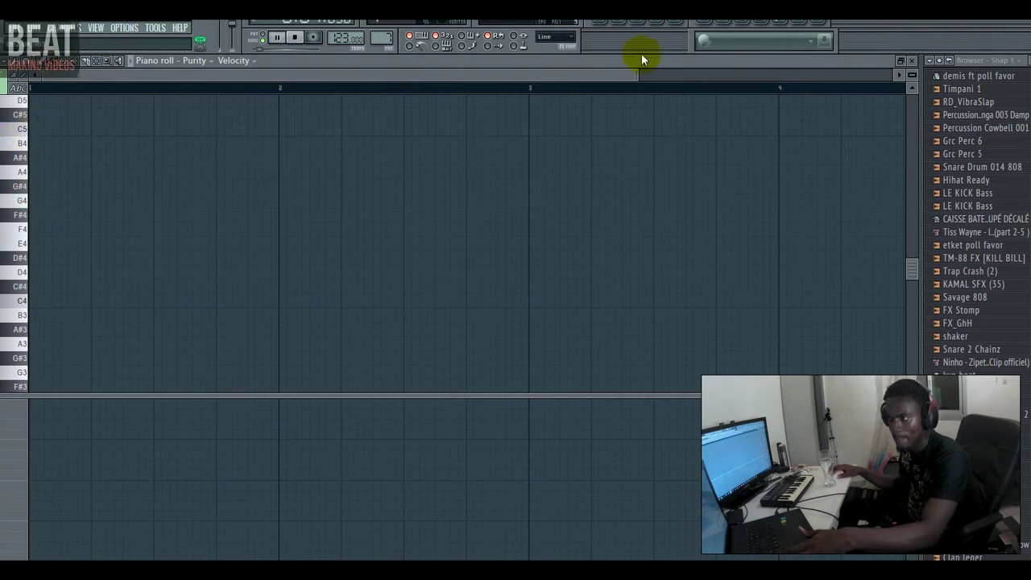
# Stretch the lead clip on Track 8 to end at bar 9.
pyautogui.click(606, 23)
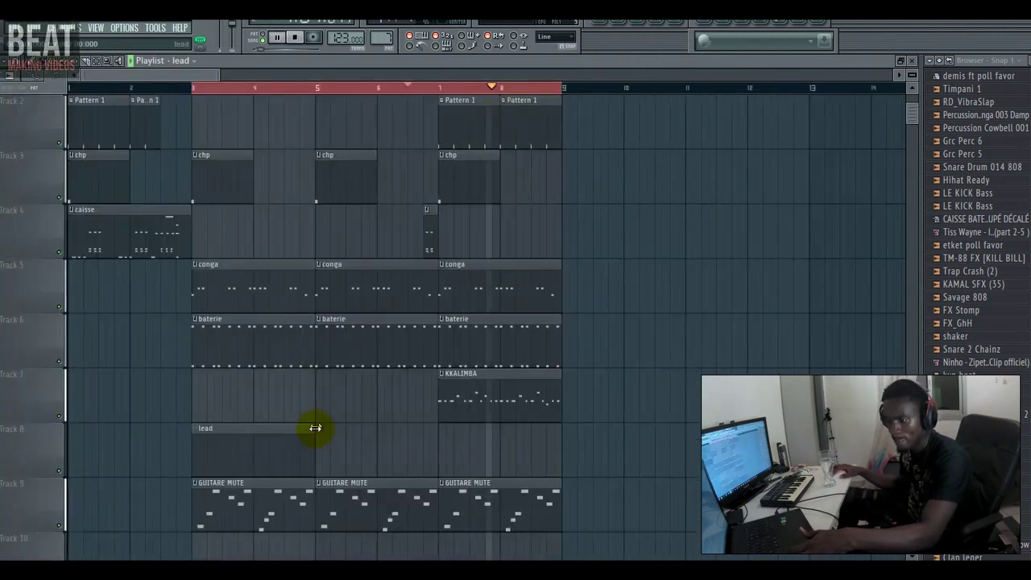
pyautogui.moveTo(315, 429); pyautogui.dragTo(565, 432)
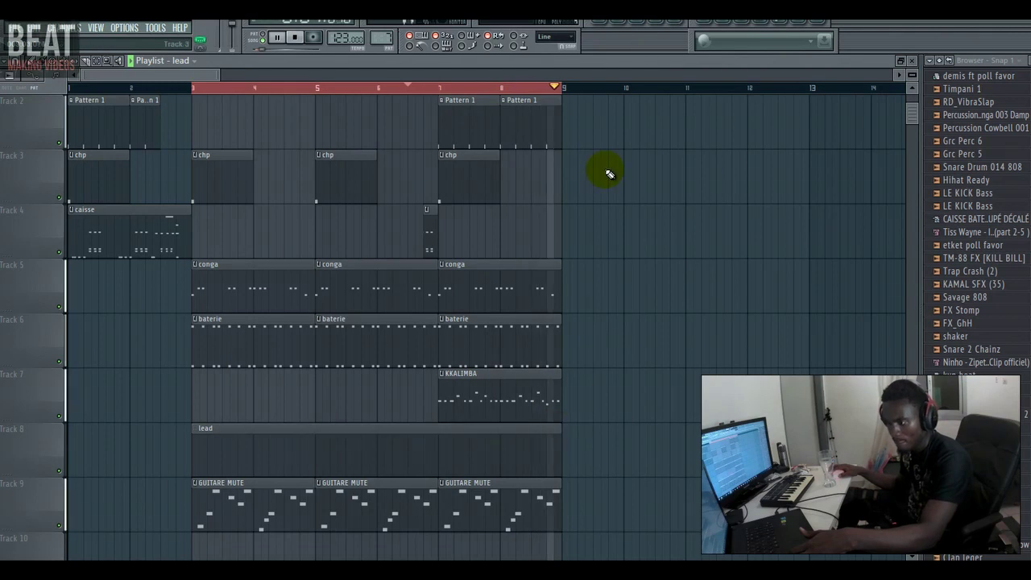
# Add C5 notes just before bars 2 and 3 of the lead pattern, lowering their velocity to about 78%.
pyautogui.click(645, 22)
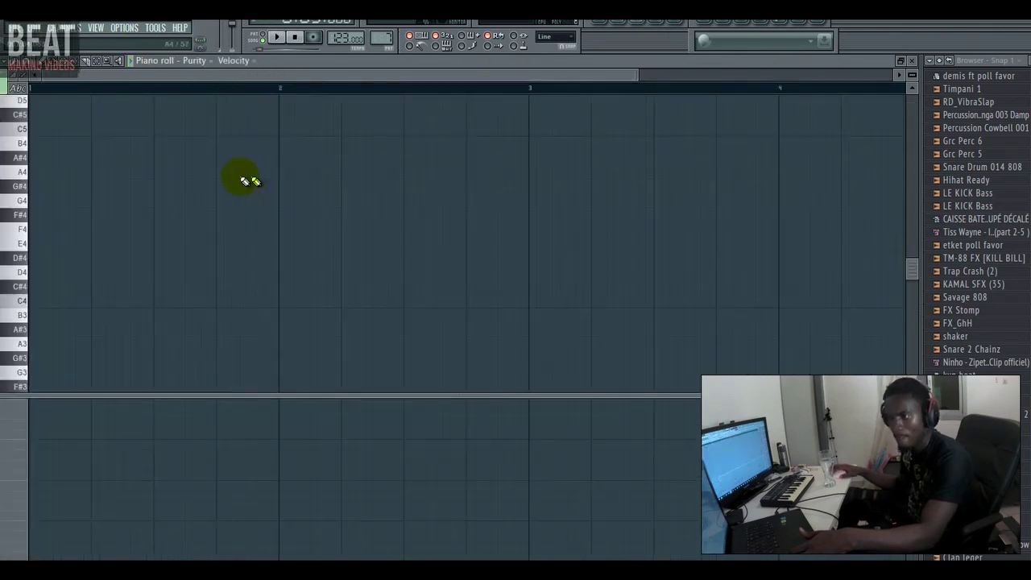
pyautogui.scroll(3, 13, 180)
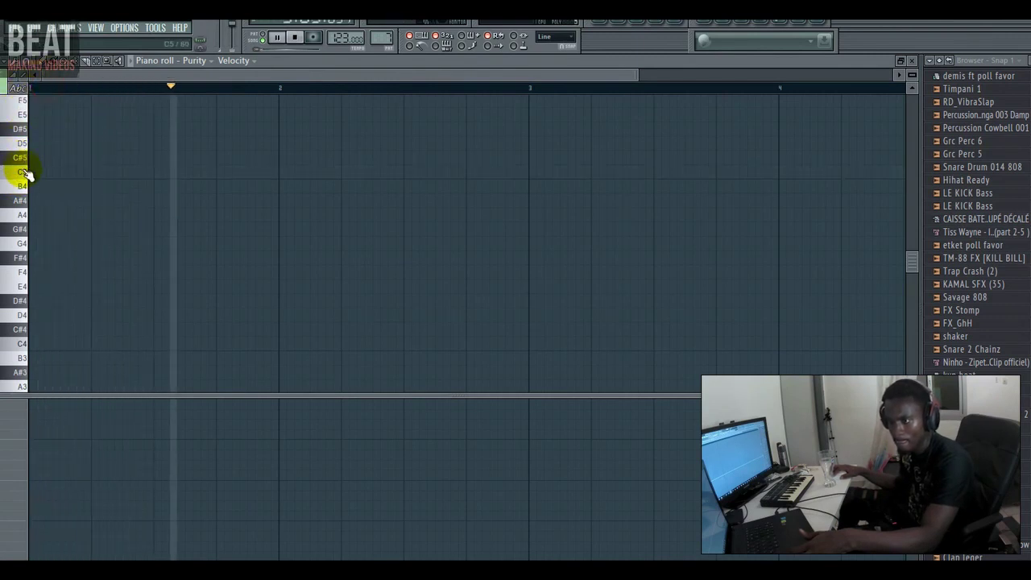
pyautogui.press('space')
pyautogui.press('space')
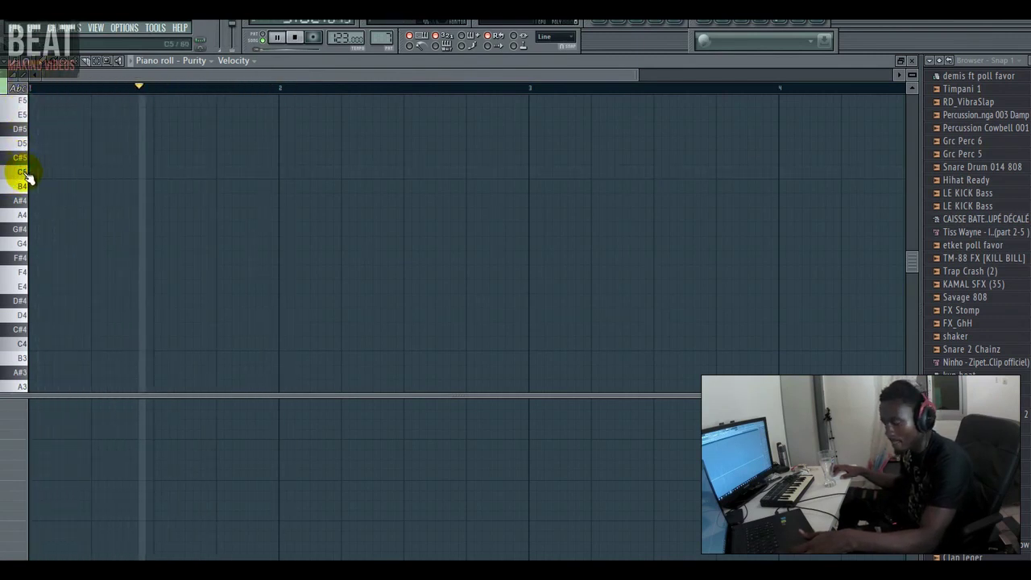
pyautogui.press('space')
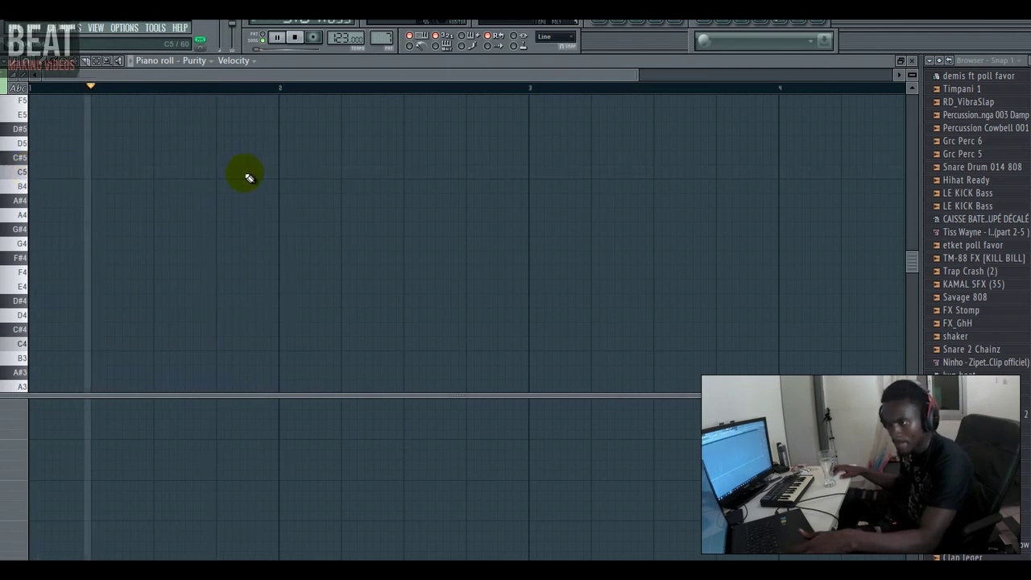
pyautogui.click(242, 173)
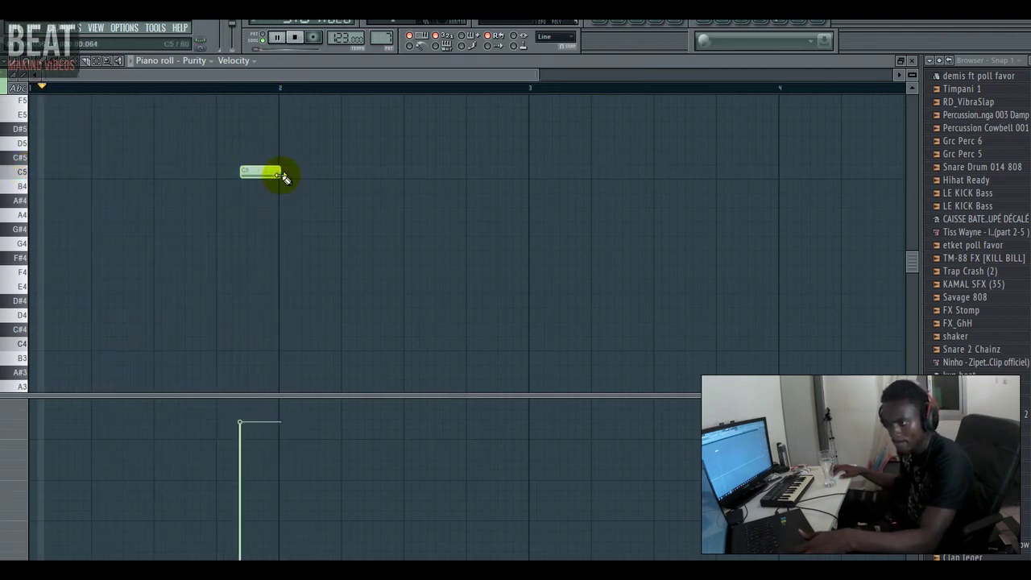
pyautogui.moveTo(284, 178); pyautogui.dragTo(287, 174)
pyautogui.click(242, 445)
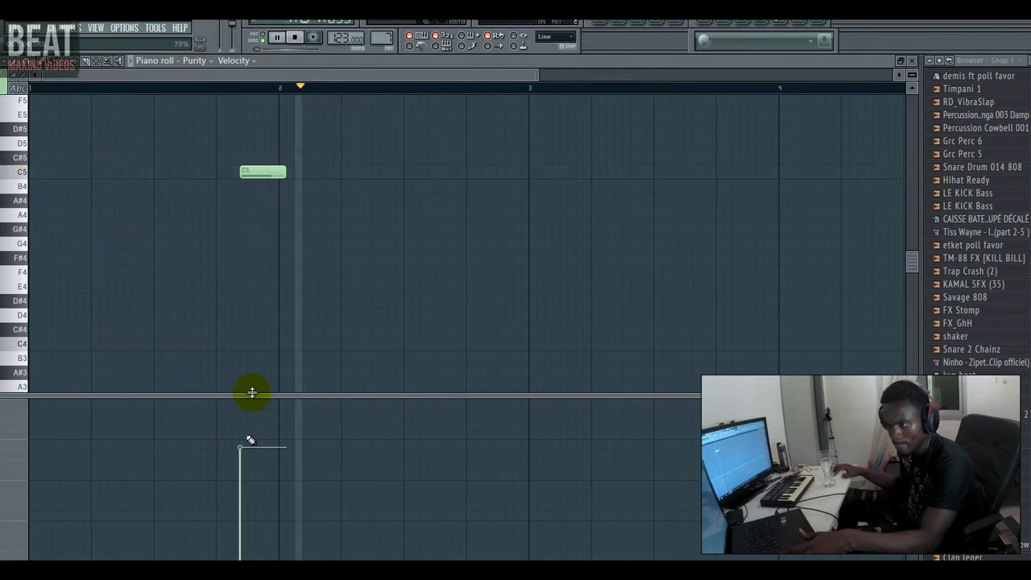
pyautogui.click(488, 171)
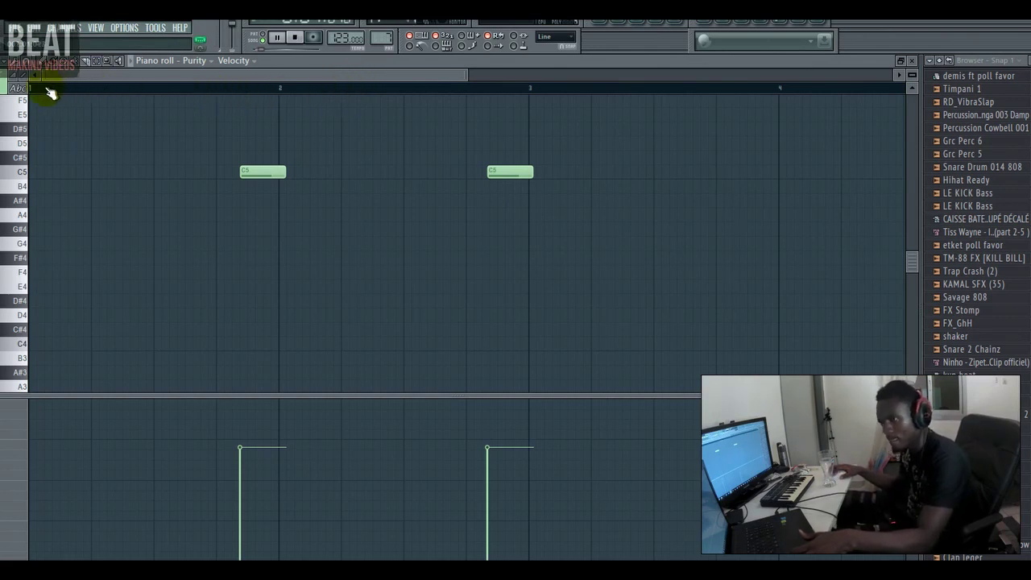
# Add a shorter C5 note in beat 2 and an A#4 note in beat 3 of bar 1, timed against playback.
pyautogui.press('space')
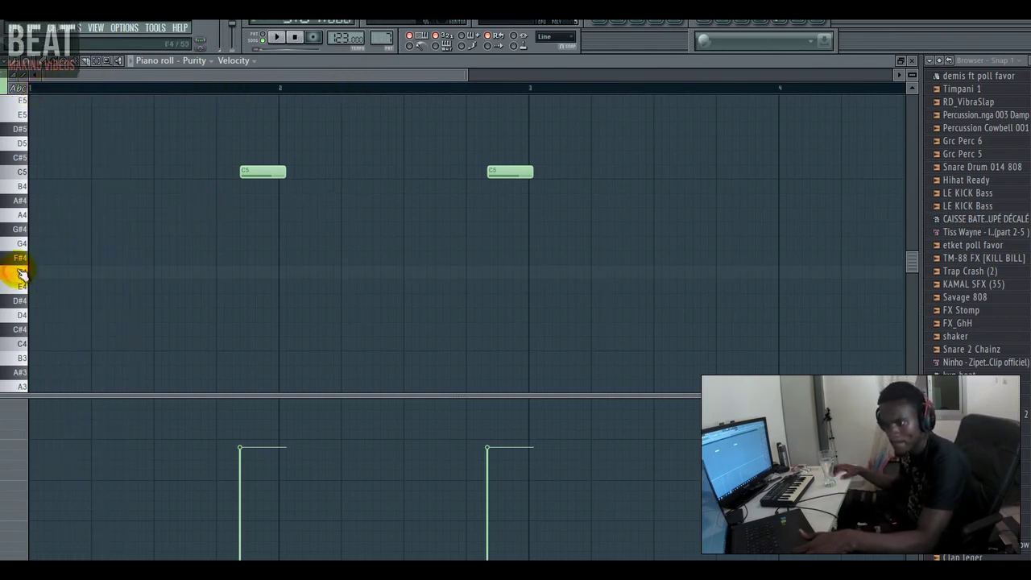
pyautogui.press('space')
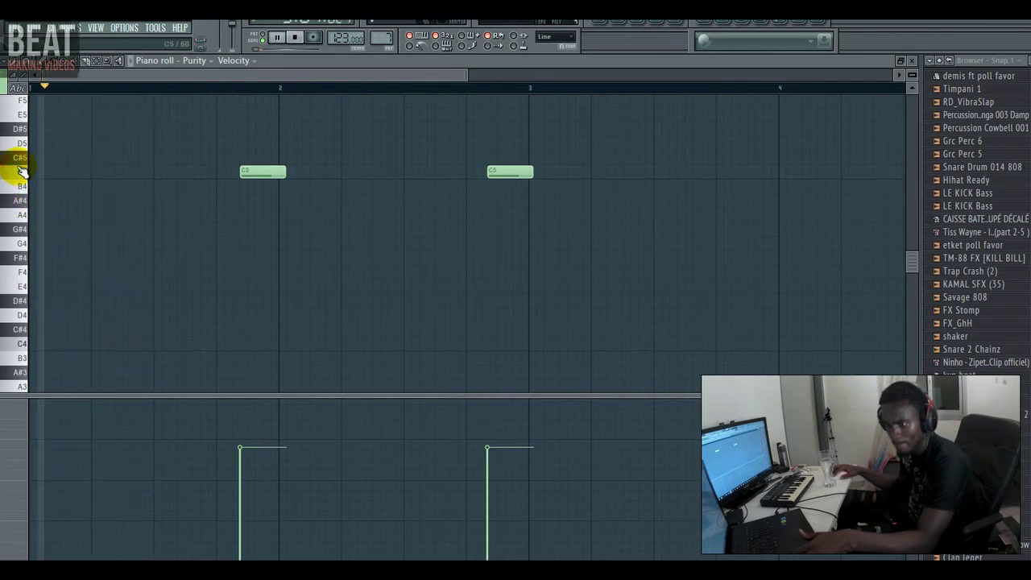
pyautogui.click(119, 171)
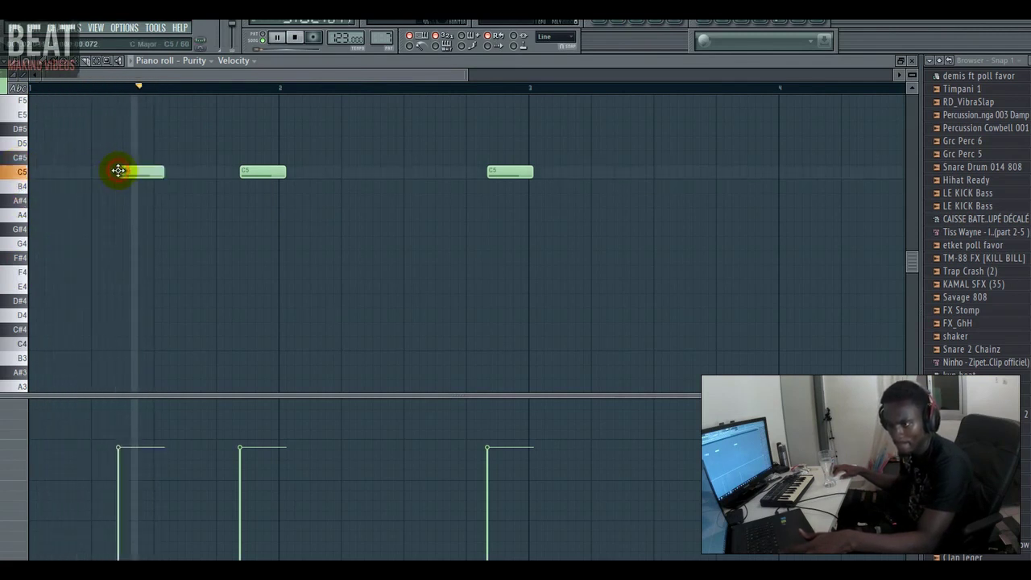
pyautogui.press('space')
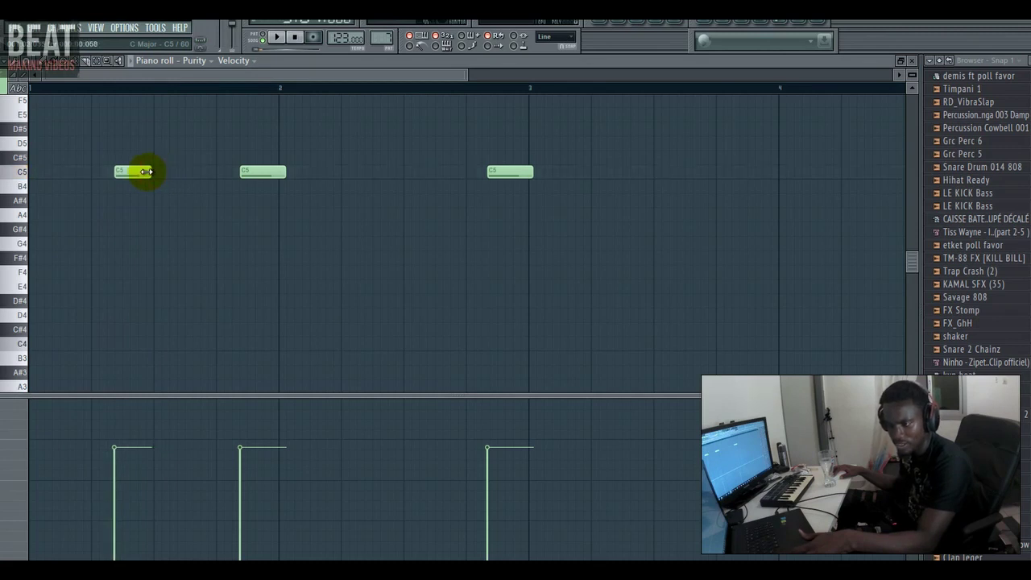
pyautogui.click(174, 200)
pyautogui.press('space')
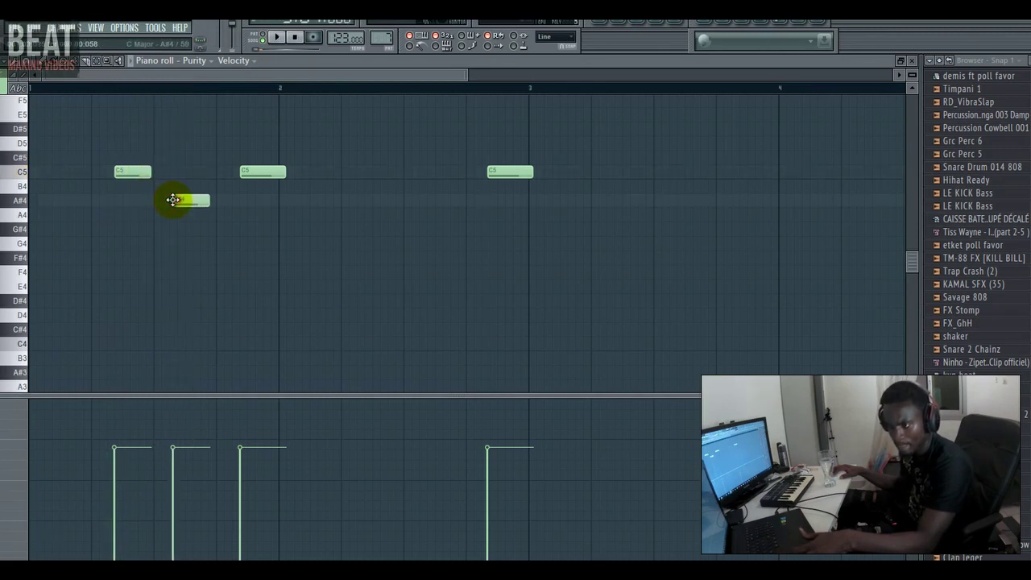
pyautogui.moveTo(184, 196); pyautogui.dragTo(184, 199)
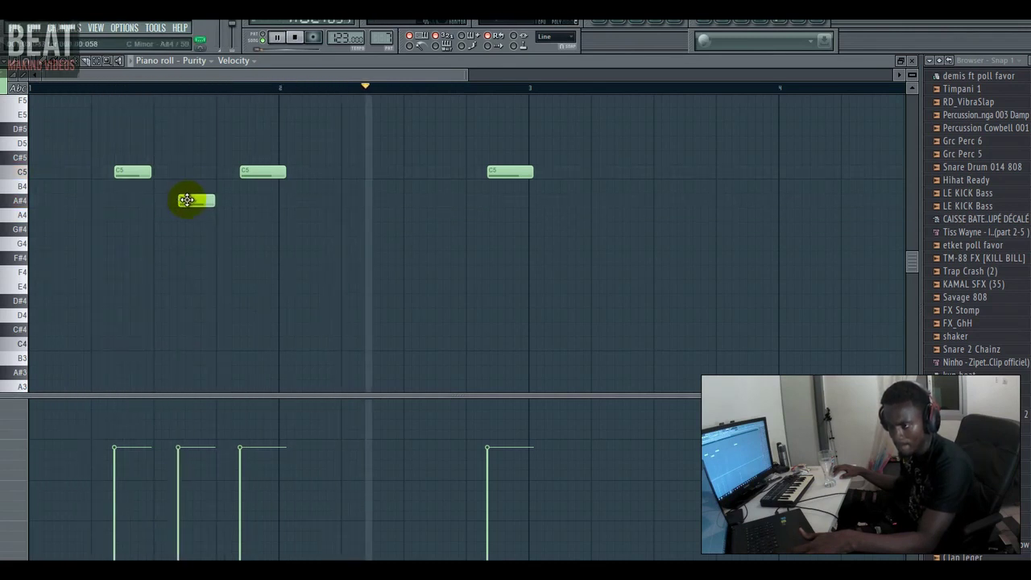
# Delete the C5 note just before bar 3 and replay the pattern.
pyautogui.press('space')
pyautogui.rightClick(510, 167)
pyautogui.press('space')
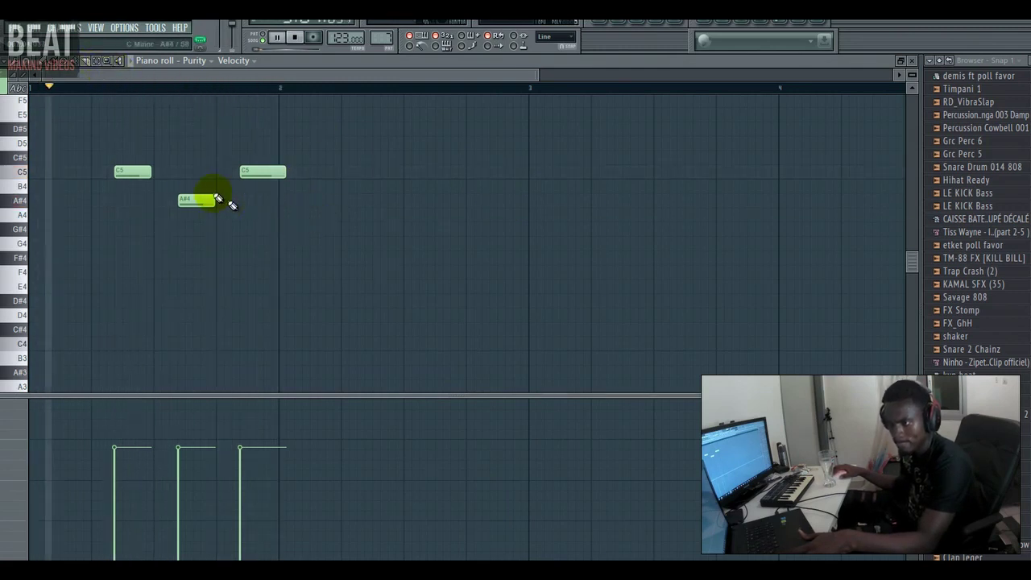
# Shorten the A#4 note and both C5 notes in bar 1 while the pattern plays, and stop playback.
pyautogui.moveTo(217, 198); pyautogui.dragTo(209, 198)
pyautogui.click(139, 168)
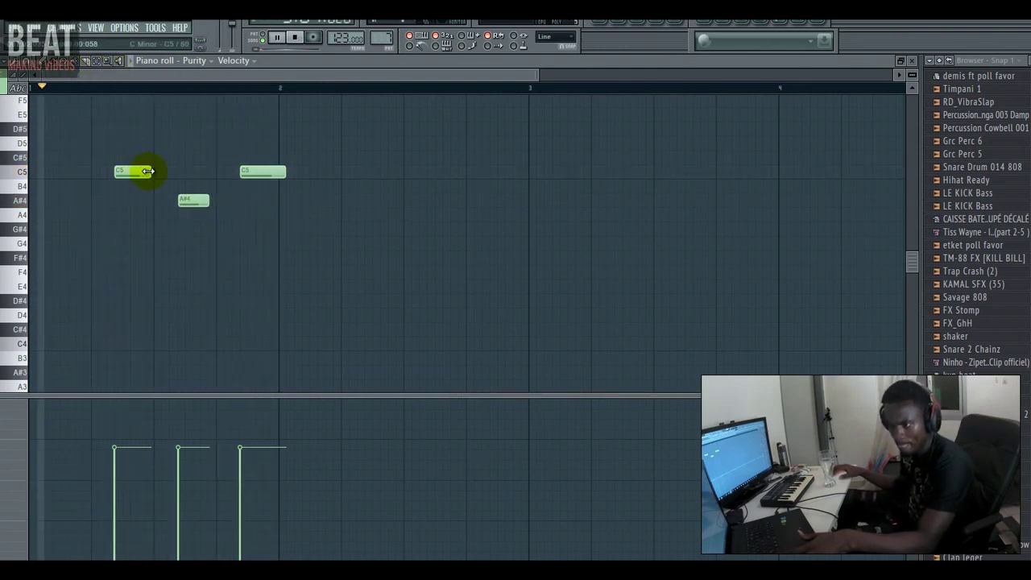
pyautogui.moveTo(147, 171); pyautogui.dragTo(138, 169)
pyautogui.click(278, 170)
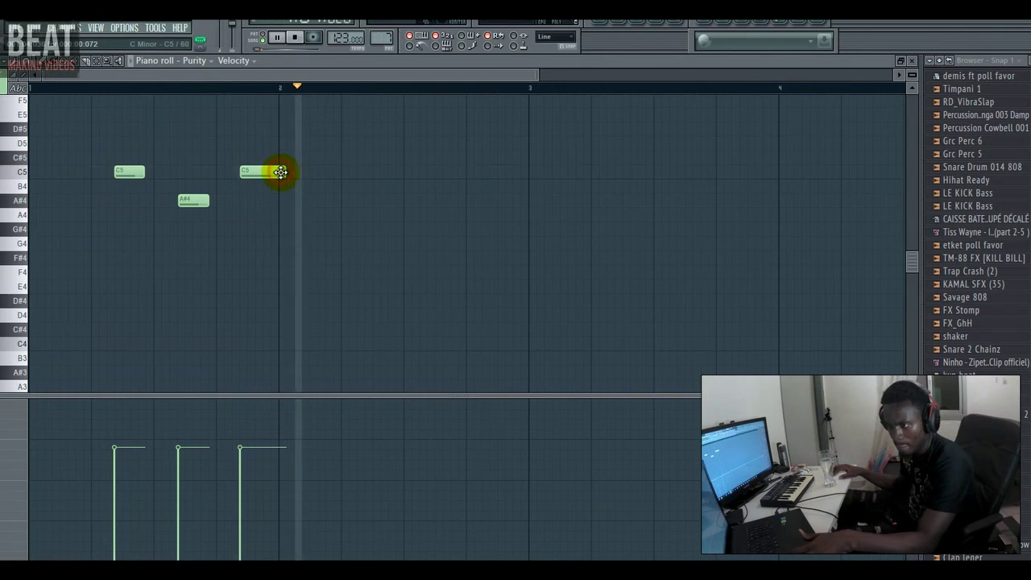
pyautogui.moveTo(280, 172); pyautogui.dragTo(276, 171)
pyautogui.press('space')
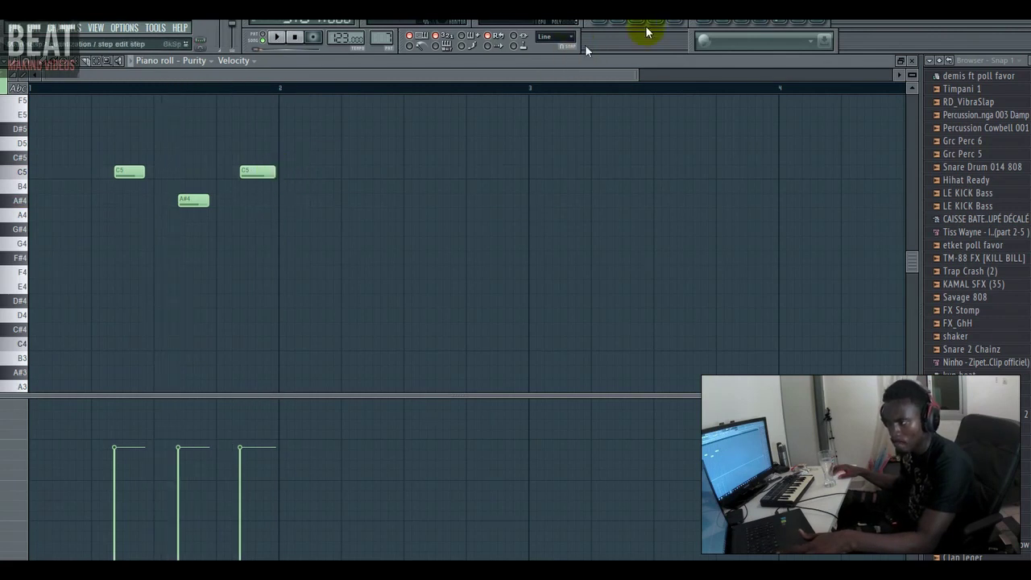
# Add a Hypersonic instrument channel to the project.
pyautogui.click(34, 27)
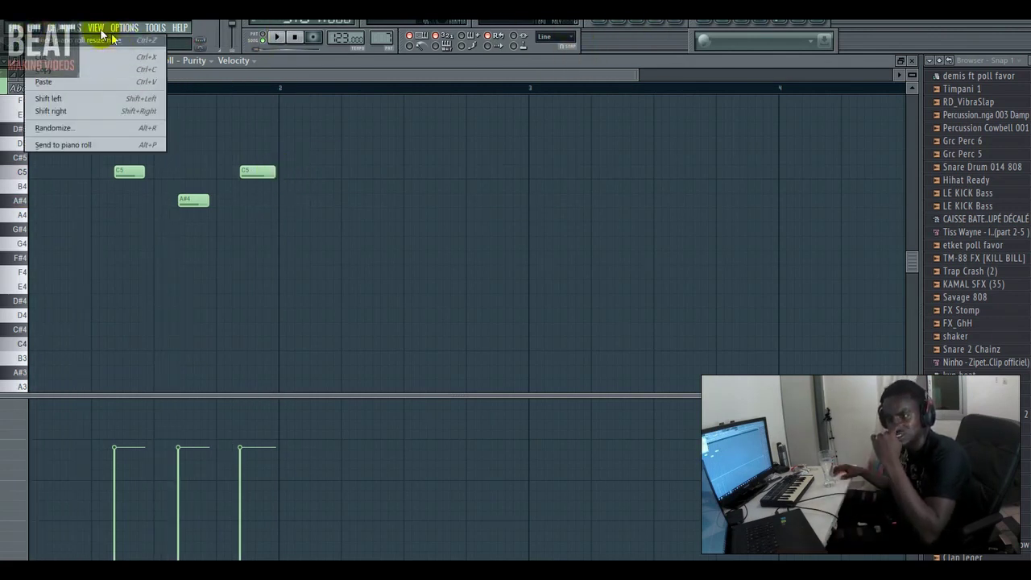
pyautogui.click(216, 39)
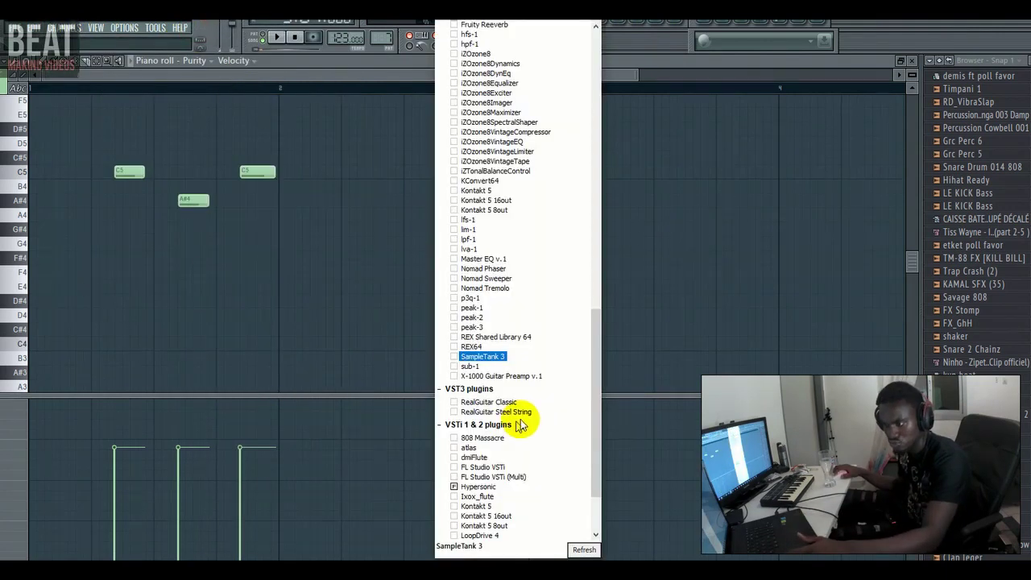
pyautogui.scroll(-3, 520, 424)
pyautogui.click(477, 399)
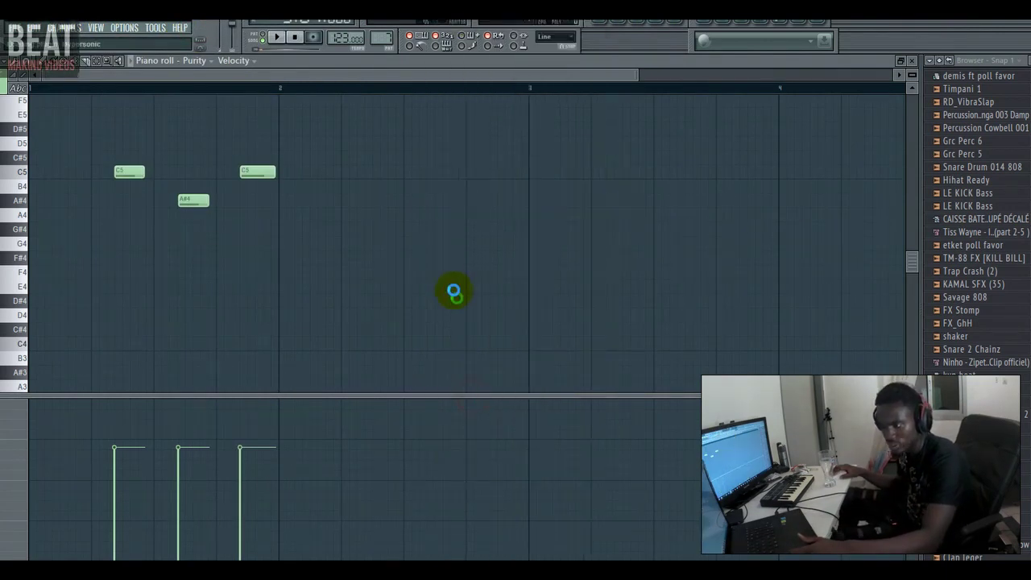
# Locate the Hypersonic Content folder inside Bureau's Hypersonic 2 folder, and load the Techno Synths patch 90s Are Back at +6.0 dB.
pyautogui.click(407, 239)
pyautogui.click(410, 249)
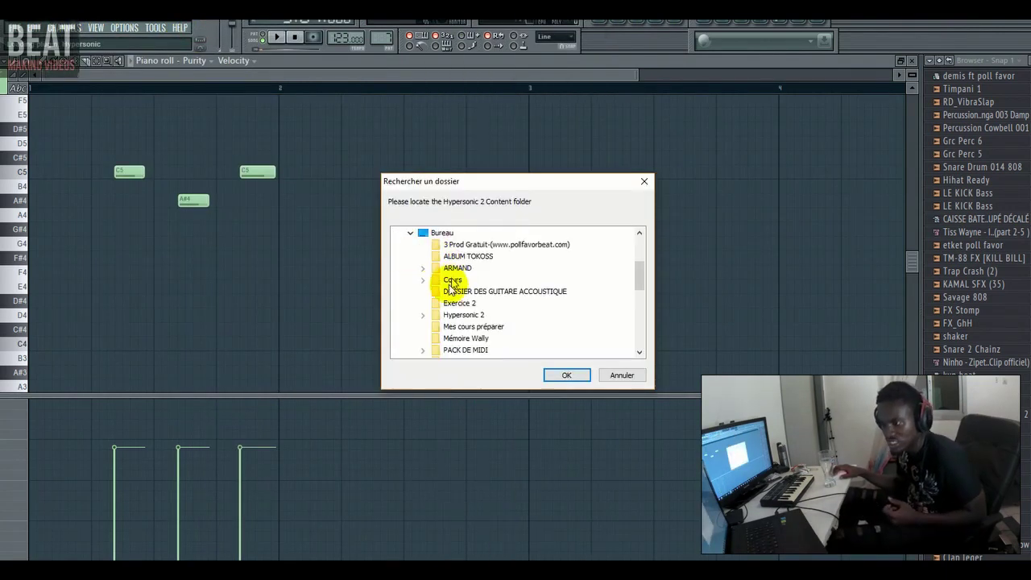
pyautogui.click(424, 314)
pyautogui.click(471, 338)
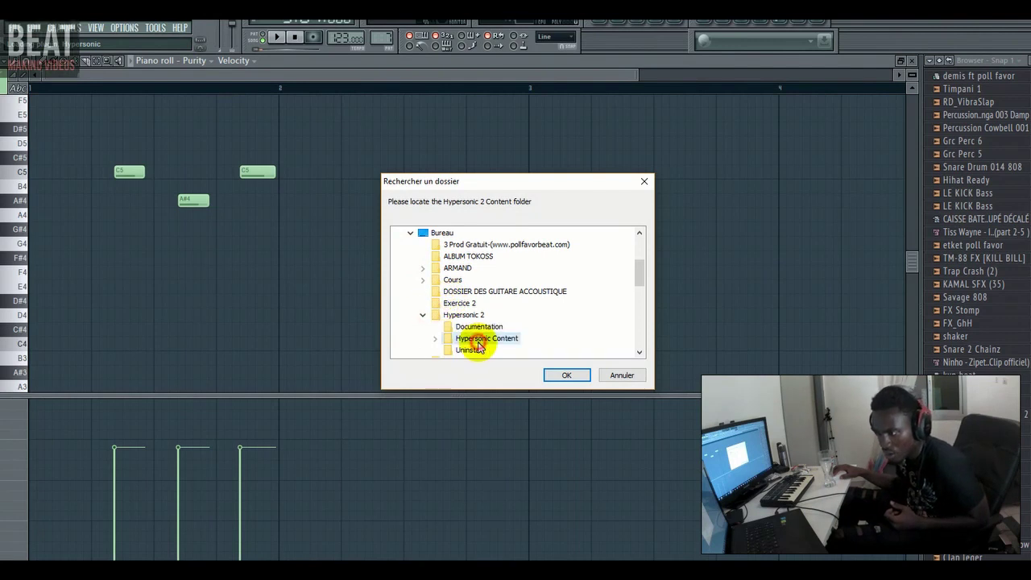
pyautogui.click(569, 374)
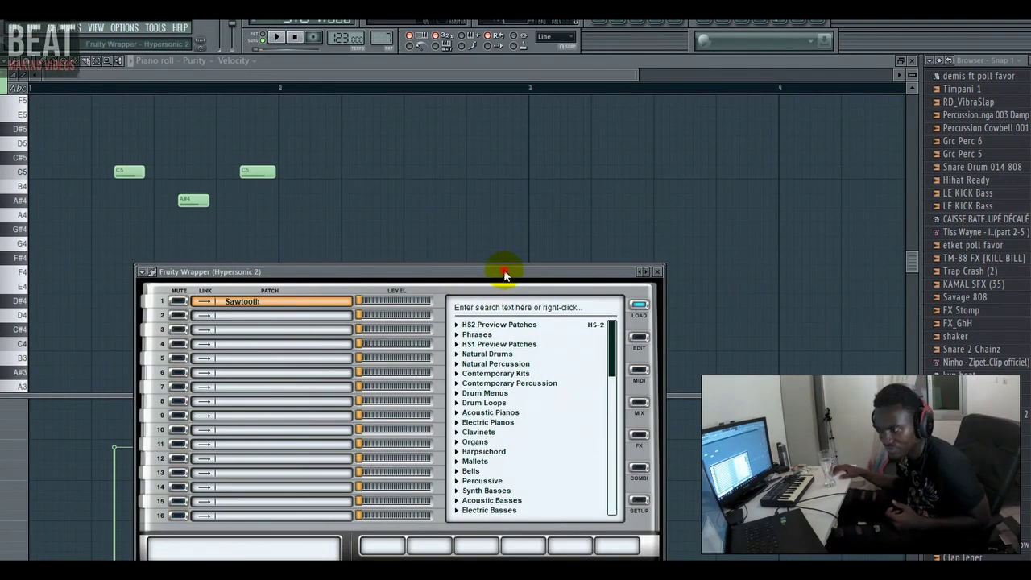
pyautogui.moveTo(504, 275); pyautogui.dragTo(526, 164)
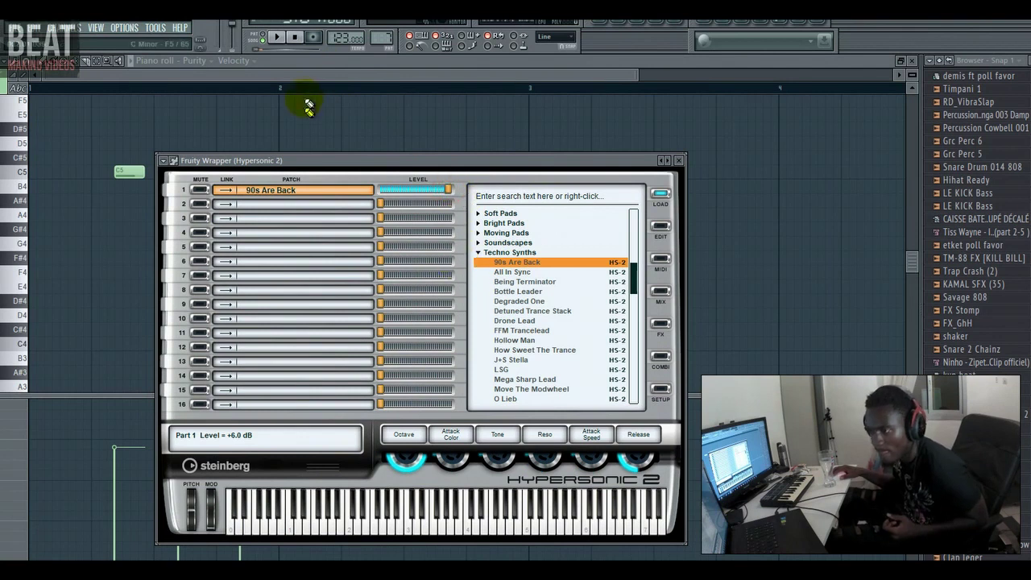
# Transfer the three lead notes from the Purity piano roll to the Hypersonic 2 piano roll and play them.
pyautogui.click(97, 60)
pyautogui.moveTo(119, 130); pyautogui.dragTo(316, 255)
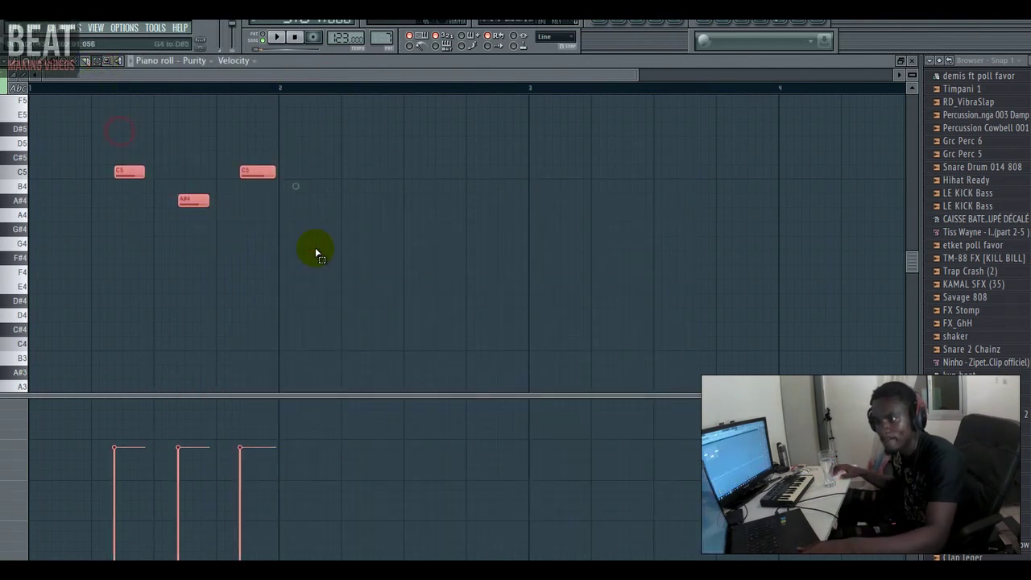
pyautogui.press('Delete')
pyautogui.press('space')
pyautogui.click(617, 23)
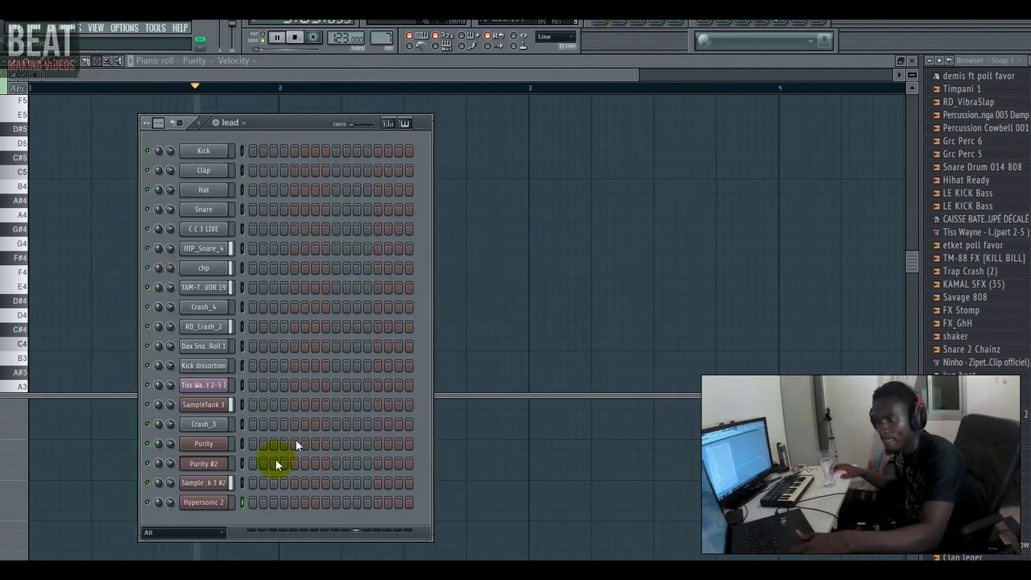
pyautogui.rightClick(213, 501)
pyautogui.click(258, 386)
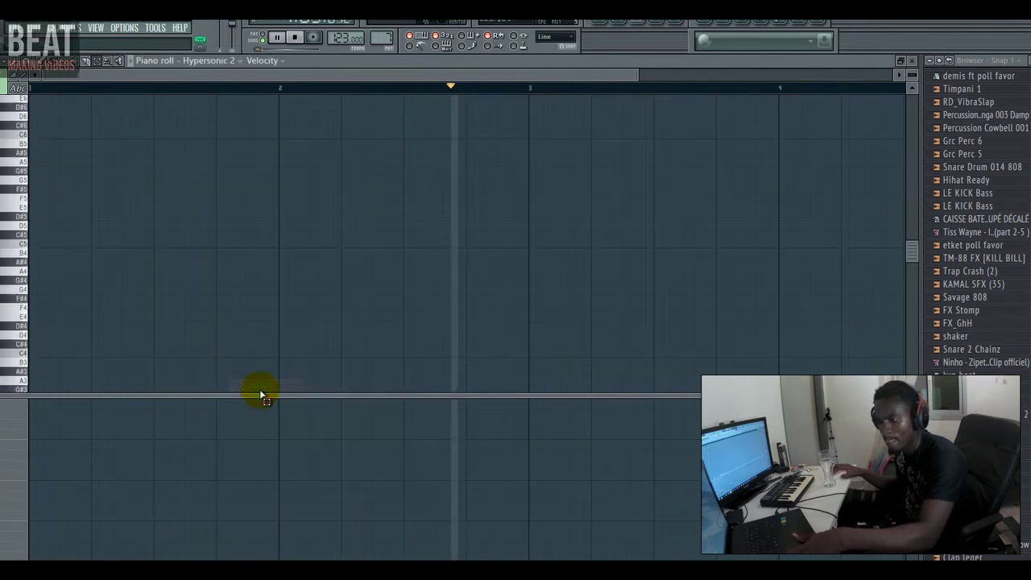
pyautogui.hotkey('ctrl', 'v')
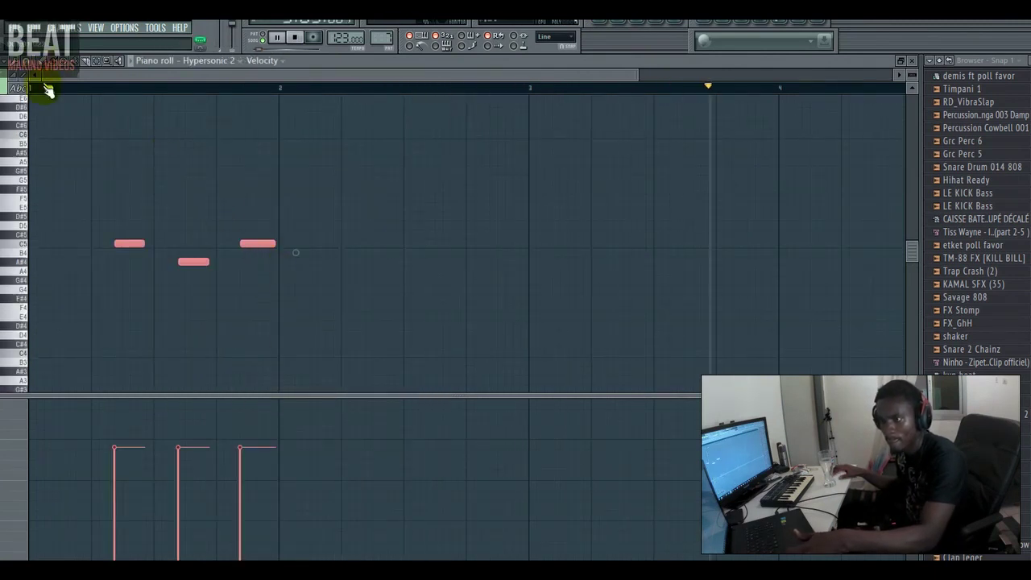
pyautogui.press('space')
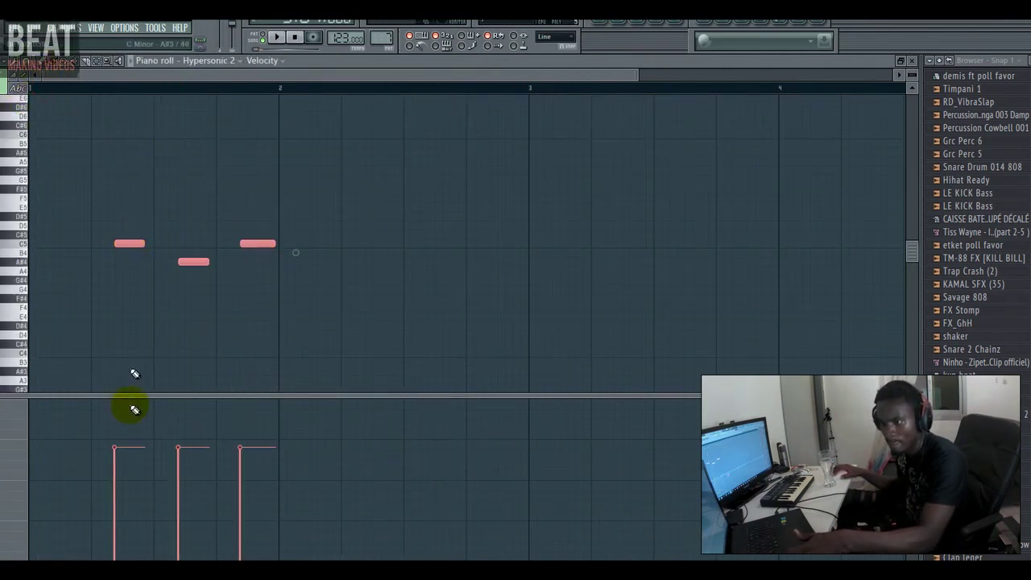
# Raise the velocities of the three lead notes in bar 1 and play the pattern briefly.
pyautogui.moveTo(135, 412); pyautogui.dragTo(231, 428)
pyautogui.press('space')
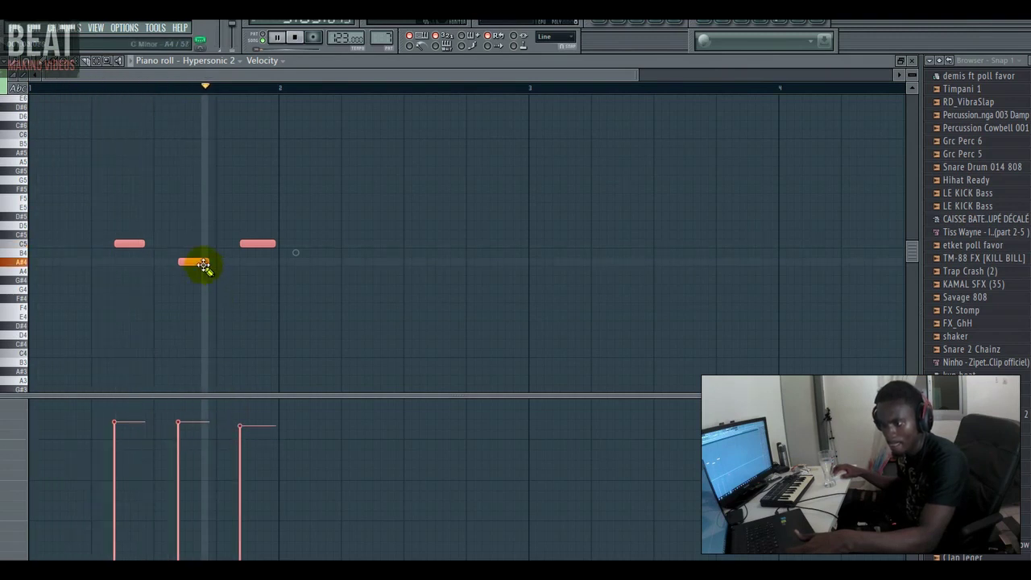
pyautogui.press('space')
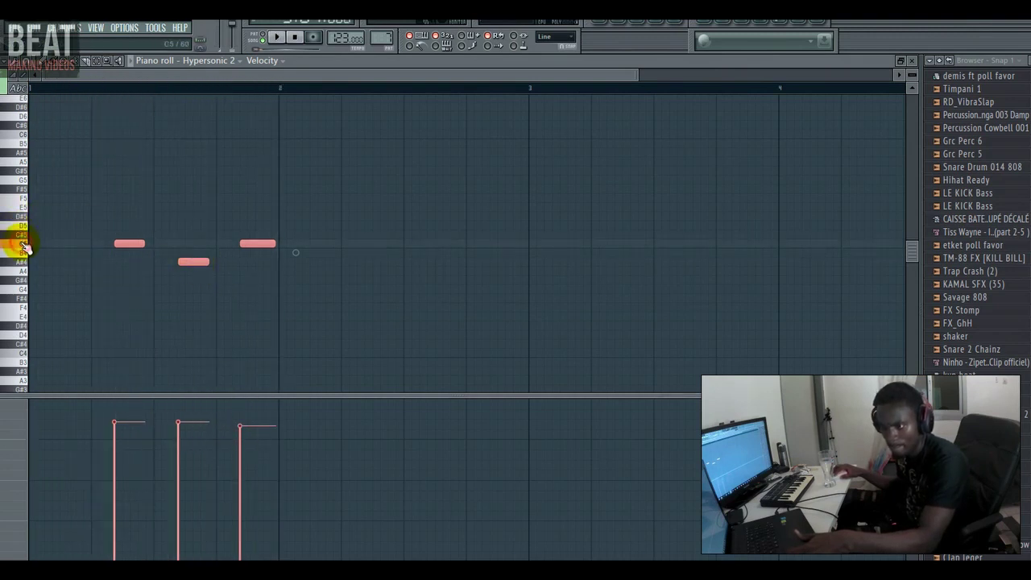
# Move the bar 1 lead notes up to A#5, delete the middle note, and lengthen the first note to about 1.2 beats.
pyautogui.moveTo(25, 246); pyautogui.dragTo(25, 174)
pyautogui.moveTo(121, 244); pyautogui.dragTo(160, 153)
pyautogui.press('space')
pyautogui.click(153, 152)
pyautogui.rightClick(195, 171)
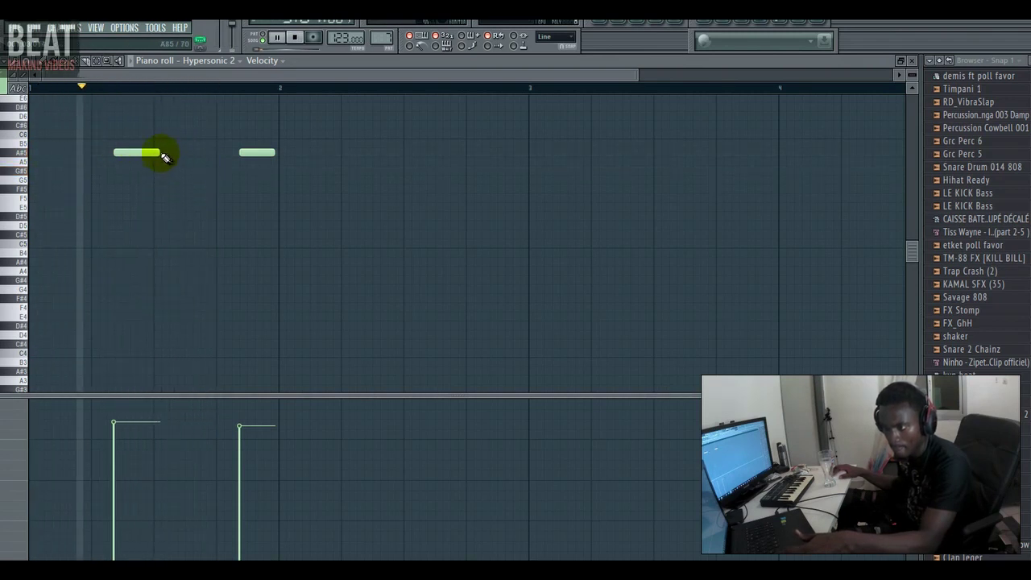
pyautogui.moveTo(159, 153); pyautogui.dragTo(191, 155)
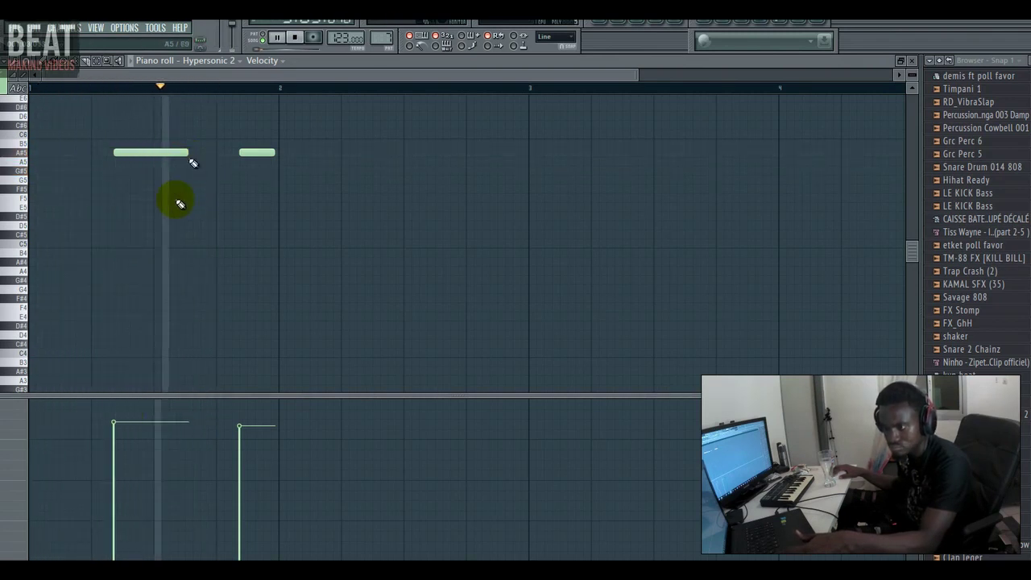
# Stop playback, raise the velocity of the first A#5 note slightly, and audition the pitches around it.
pyautogui.press('space')
pyautogui.click(120, 410)
pyautogui.click(24, 151)
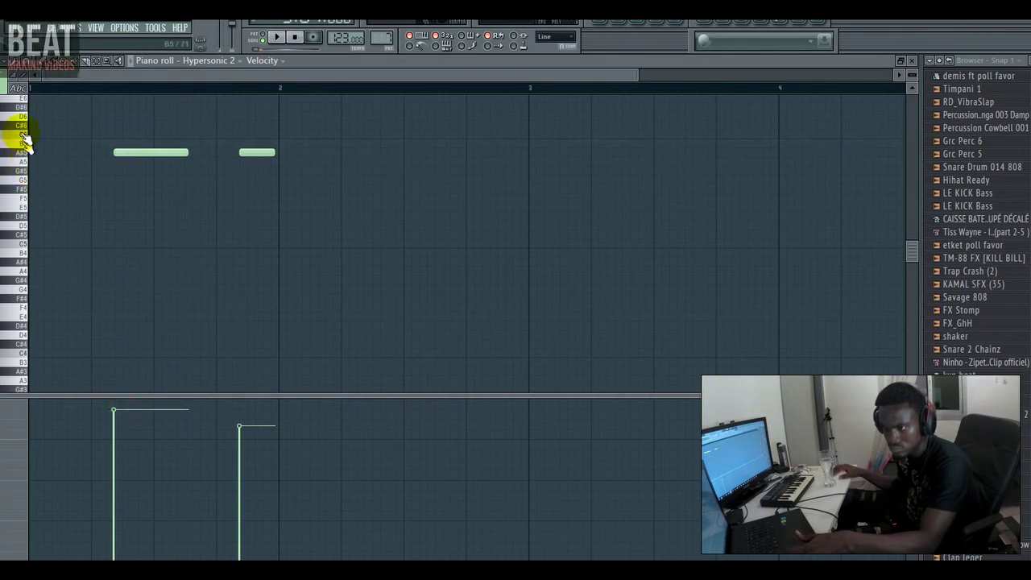
# Replace the second A#5 note with an equally long C6 note that starts just before the first note ends.
pyautogui.press('space')
pyautogui.rightClick(258, 152)
pyautogui.click(187, 134)
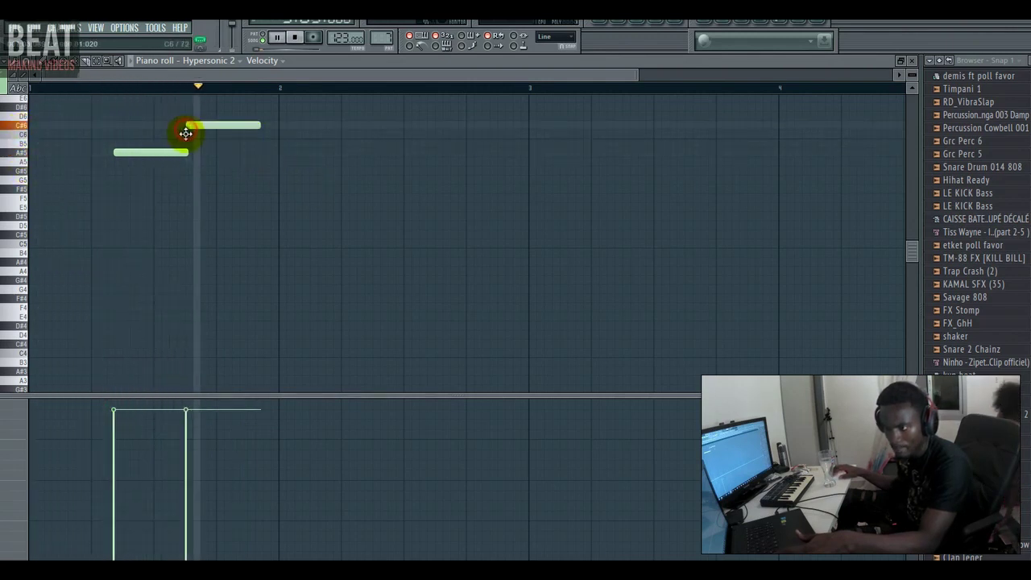
pyautogui.press('space')
pyautogui.press('space')
pyautogui.moveTo(193, 138); pyautogui.dragTo(190, 135)
# Duplicate the A#5 and C6 notes into bar 2 at the same beat positions as in bar 1, and play the pattern.
pyautogui.scroll(3, 132, 122)
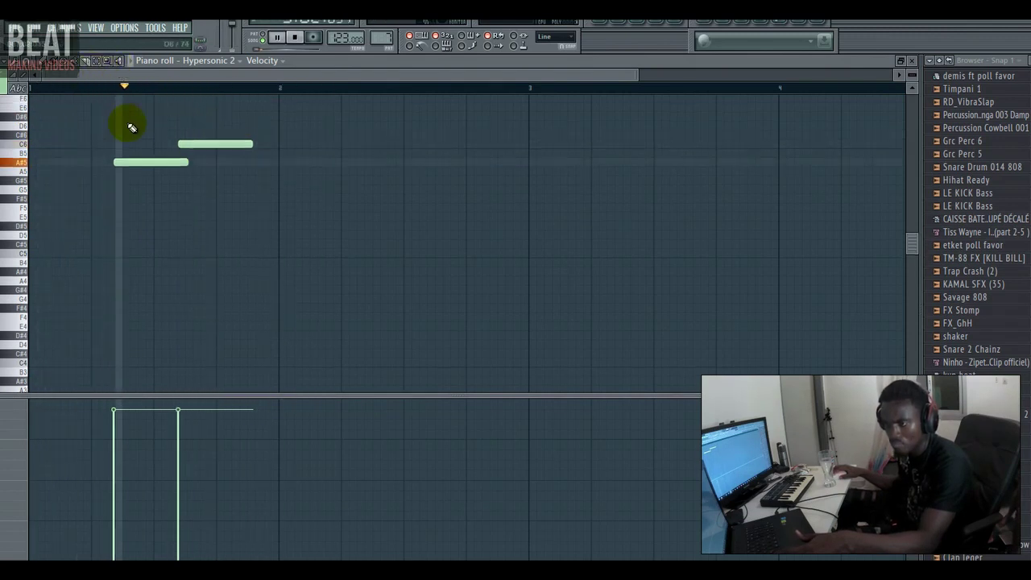
pyautogui.moveTo(129, 172); pyautogui.dragTo(223, 215)
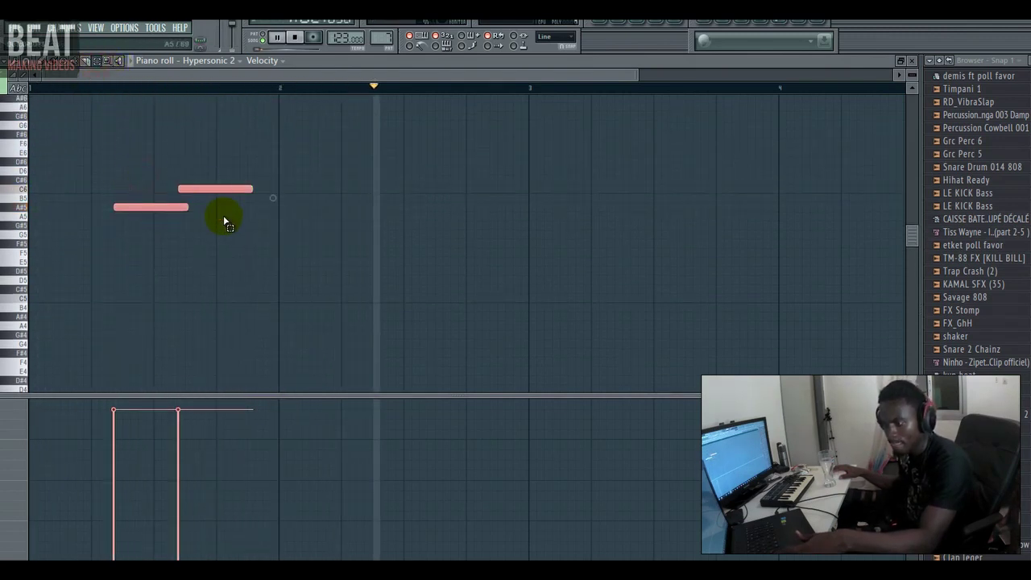
pyautogui.hotkey('ctrl', 'b')
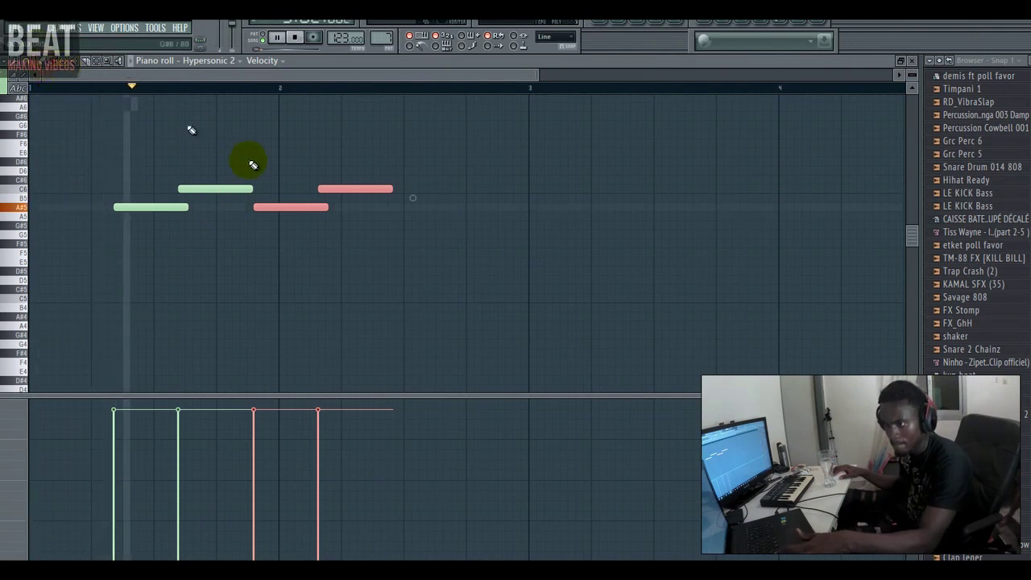
pyautogui.moveTo(291, 207); pyautogui.dragTo(402, 203)
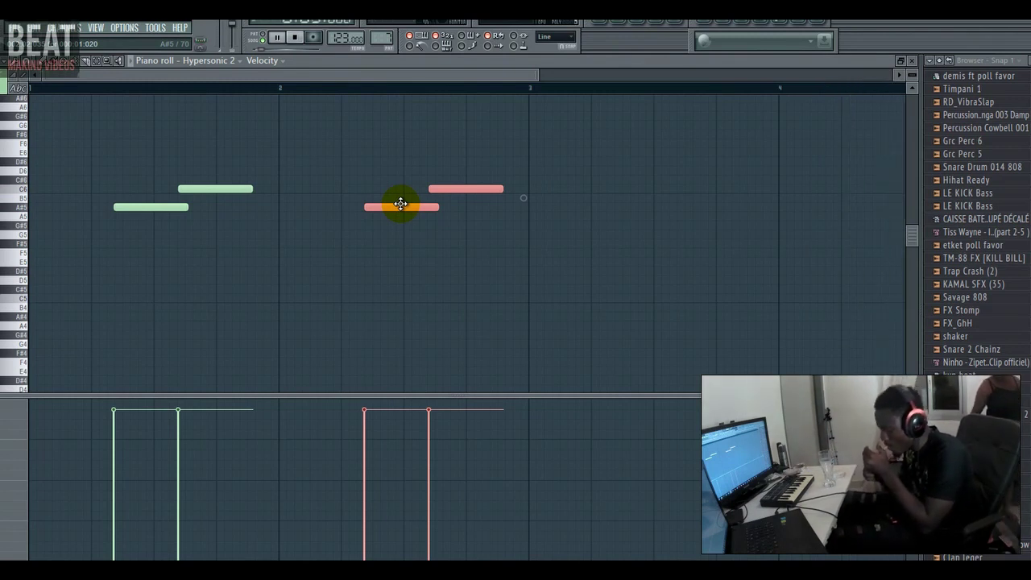
pyautogui.press('space')
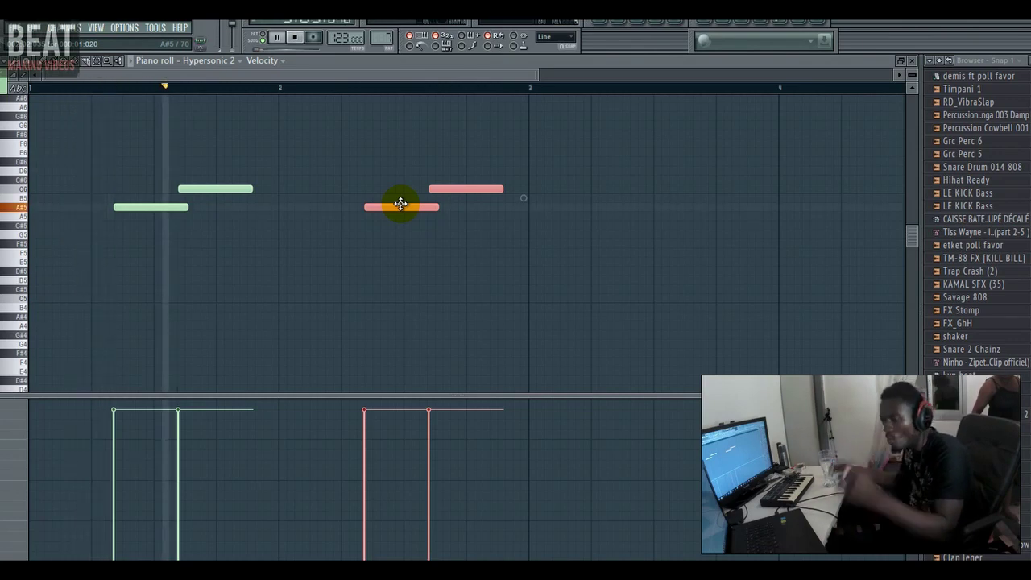